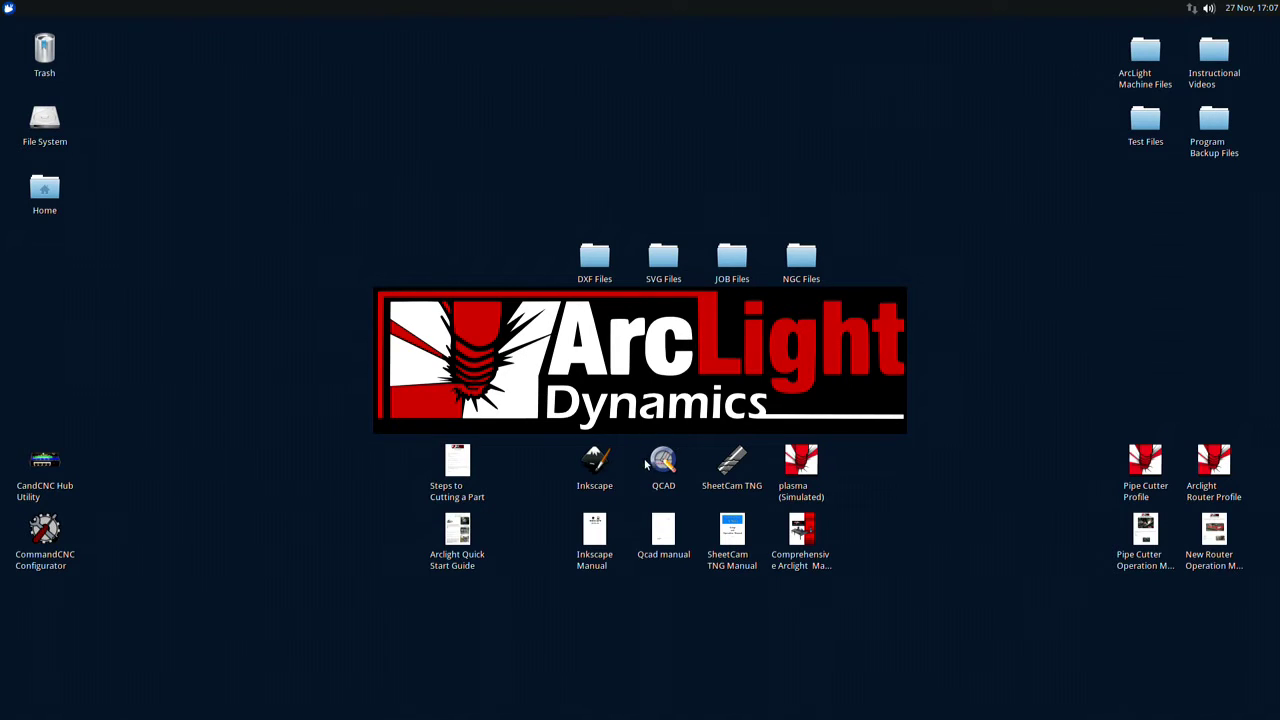
# Open the 'Steps to Cutting a Part' PDF, read through it, and minimize the viewer
pyautogui.moveTo(661, 491)
pyautogui.doubleClick(460, 462)
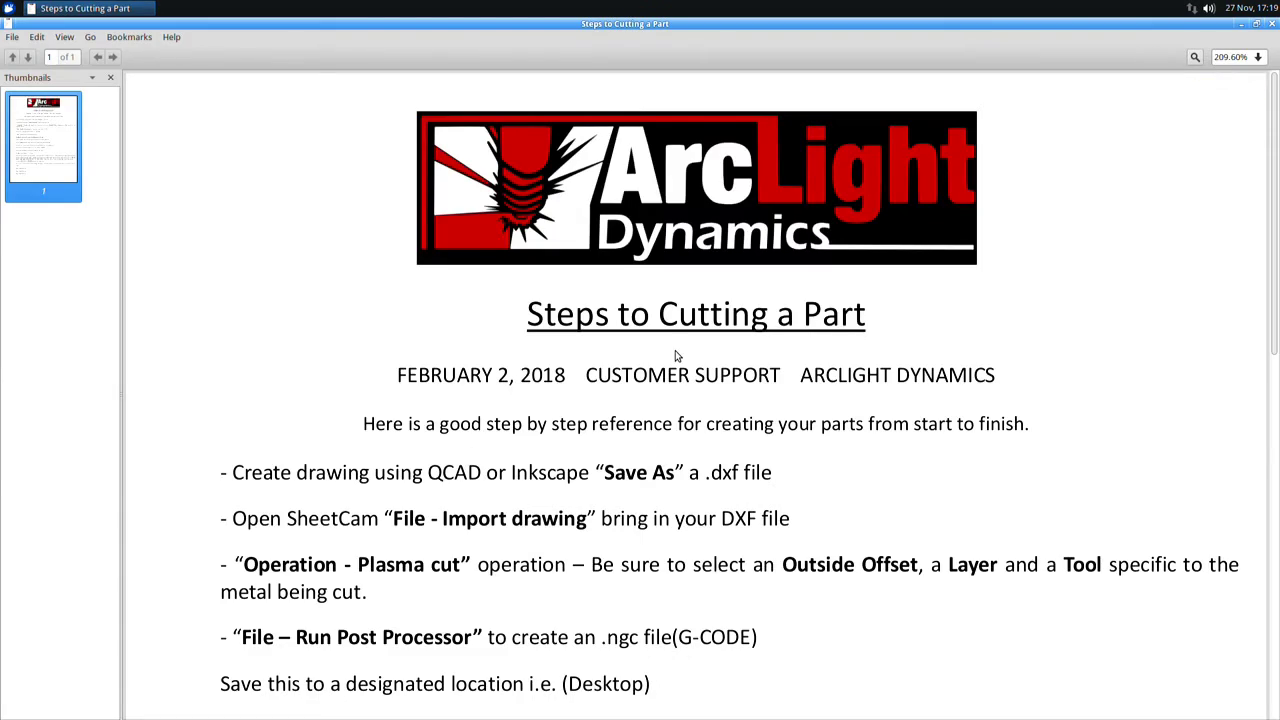
pyautogui.scroll(-10, 1116, 227)
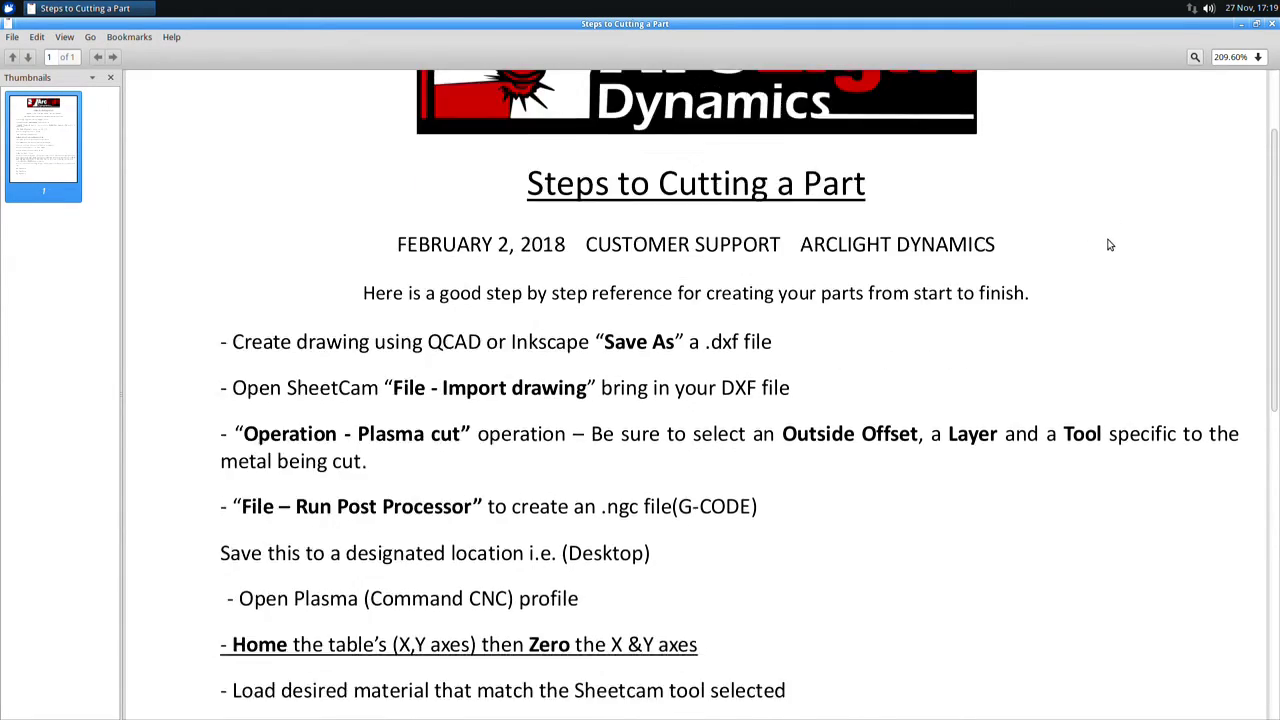
pyautogui.scroll(6, 1104, 247)
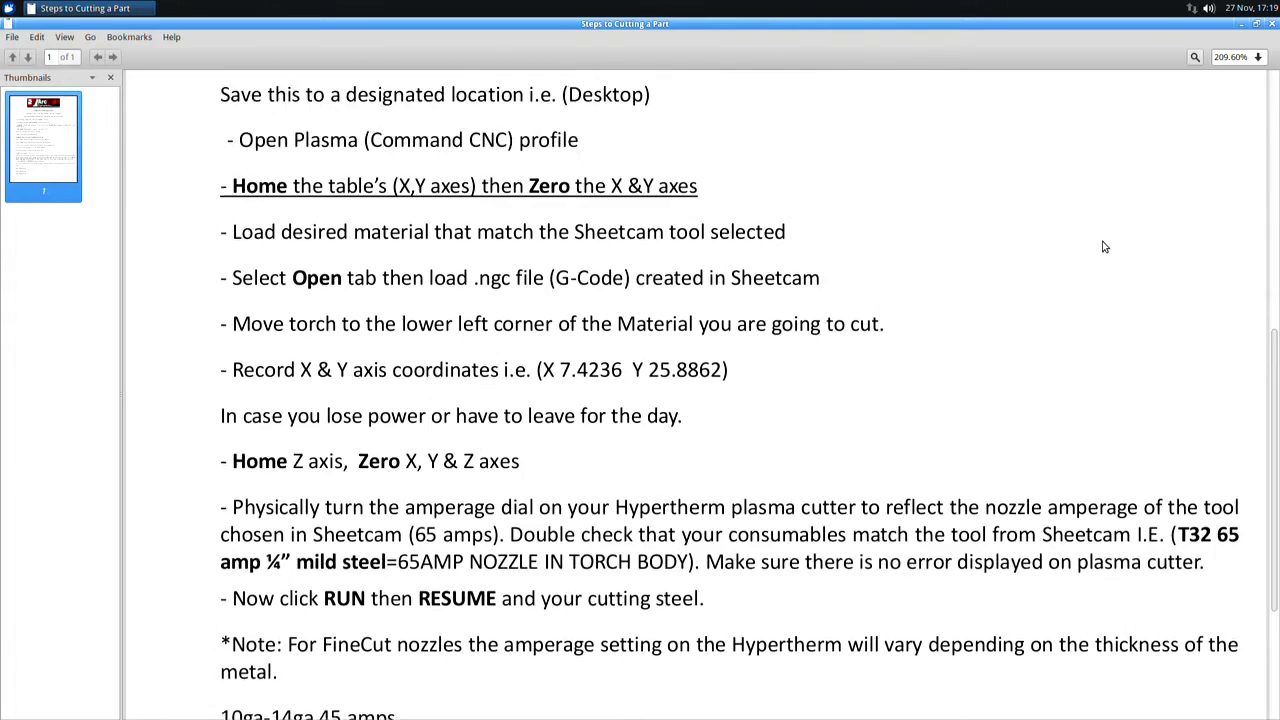
pyautogui.click(1242, 25)
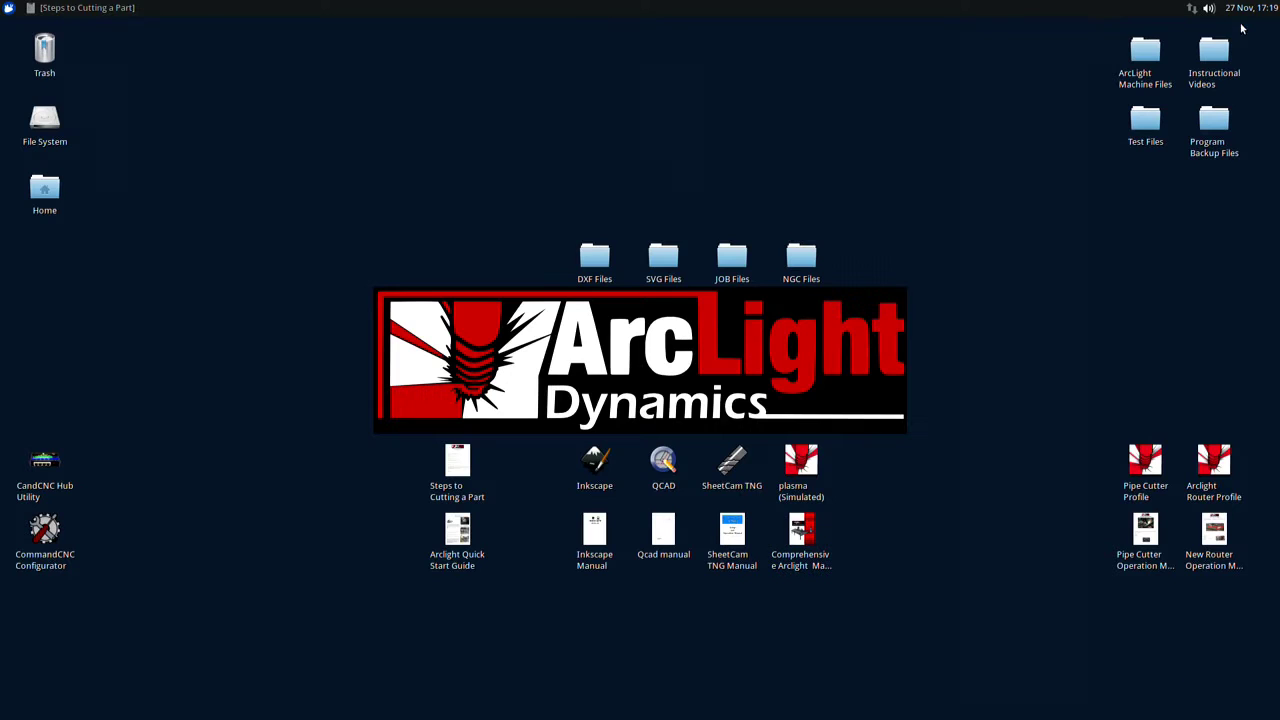
pyautogui.click(59, 12)
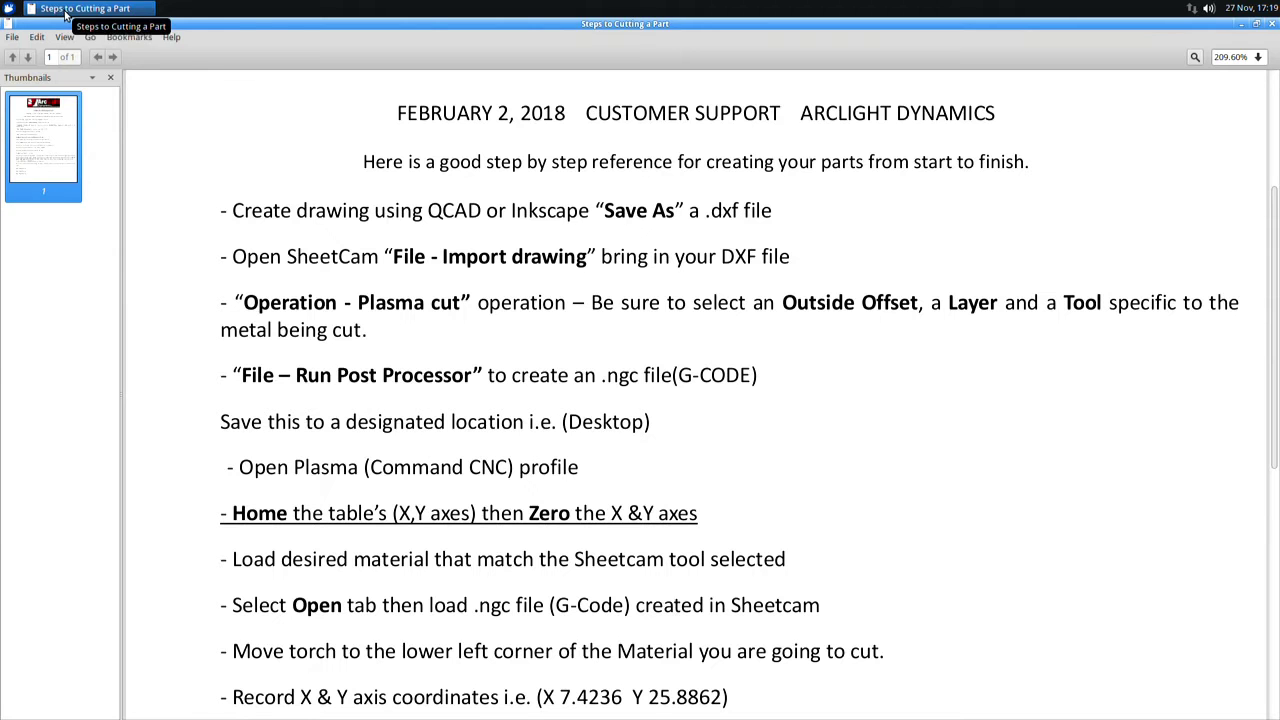
pyautogui.click(1245, 25)
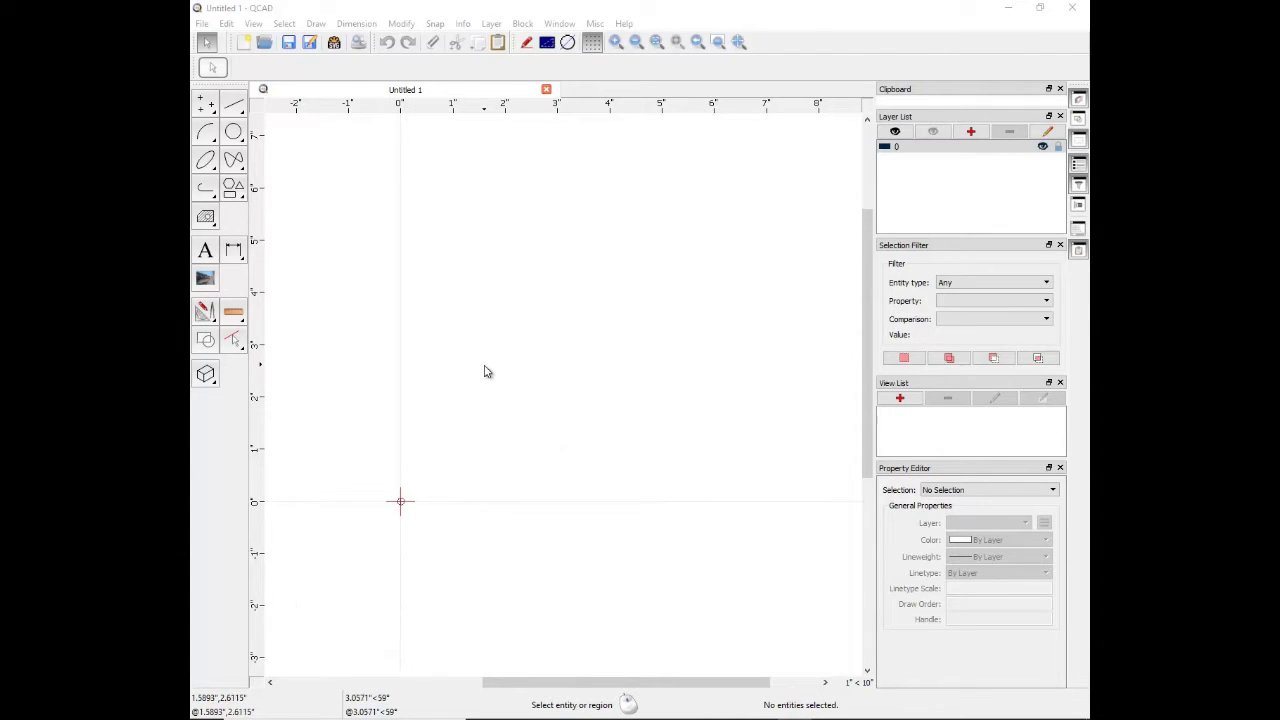
# Zoom and pan the blank Untitled 1 drawing so the origin sits near the lower left
pyautogui.moveTo(484, 369)
pyautogui.mouseDown(button='middle')
pyautogui.moveTo(556, 371)
pyautogui.moveTo(677, 294)
pyautogui.moveTo(594, 251)
pyautogui.moveTo(483, 303)
pyautogui.moveTo(460, 435)
pyautogui.moveTo(571, 434)
pyautogui.moveTo(563, 340)
pyautogui.moveTo(531, 340)
pyautogui.mouseUp(button='middle')
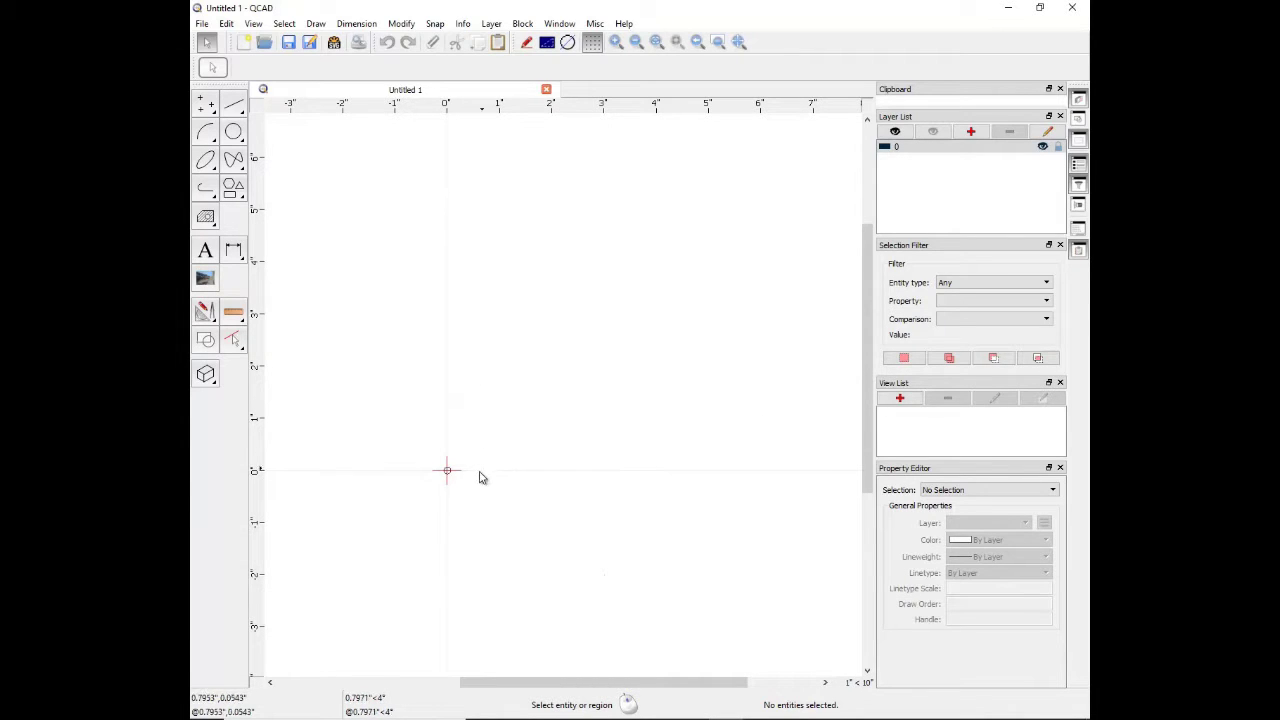
pyautogui.scroll(10, 476, 479)
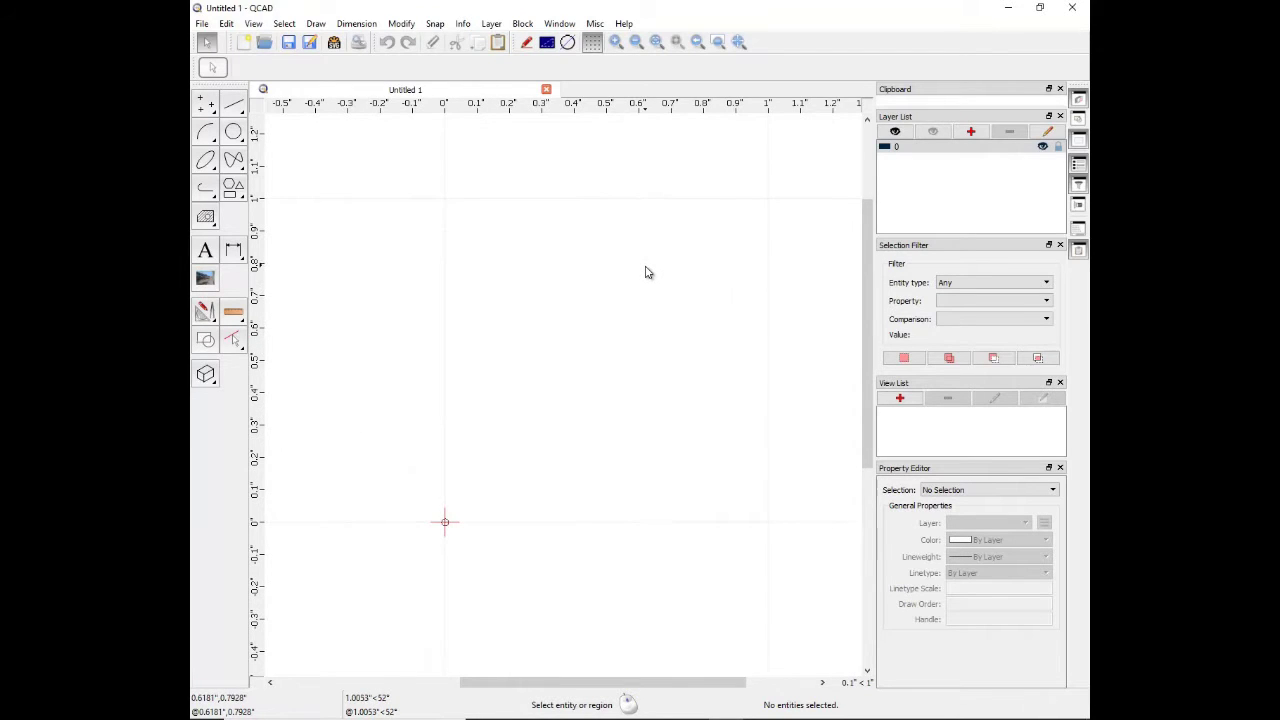
pyautogui.scroll(-2, 645, 272)
pyautogui.scroll(-1, 645, 272)
pyautogui.moveTo(643, 271); pyautogui.dragTo(514, 444, button='middle')
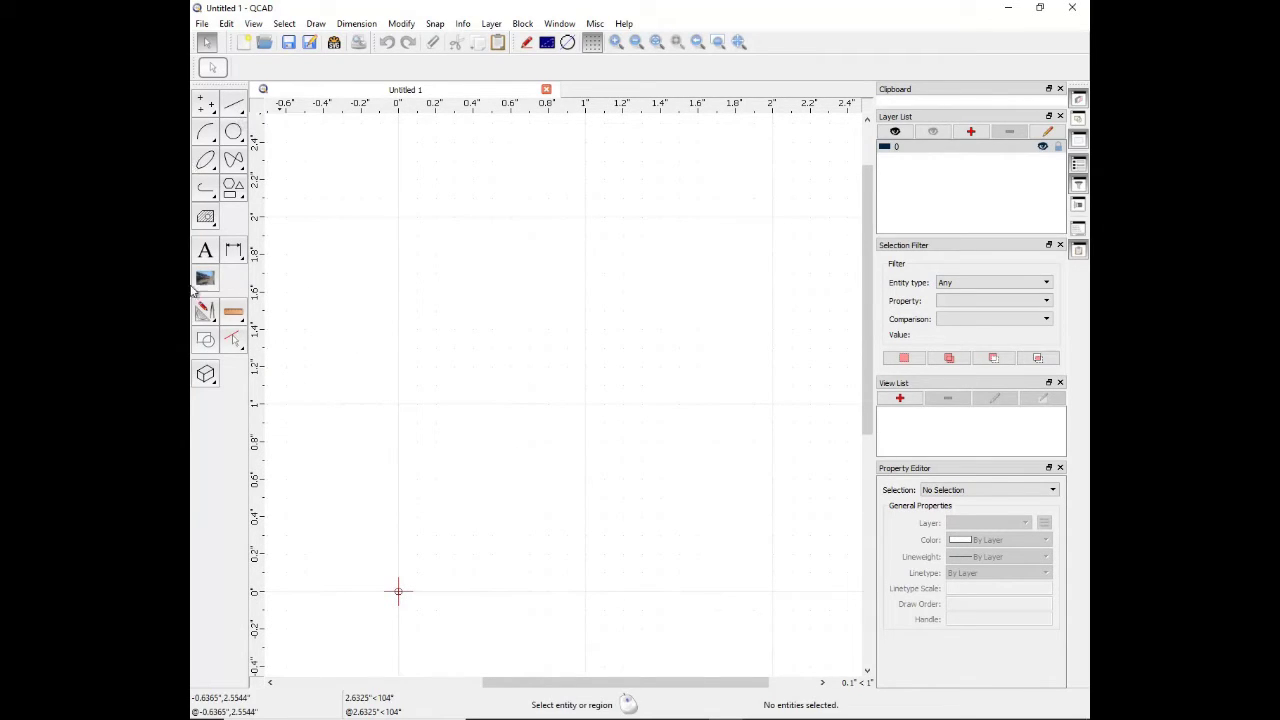
# Draw a Horizontal Line of length 1.5 starting at the origin
pyautogui.click(236, 105)
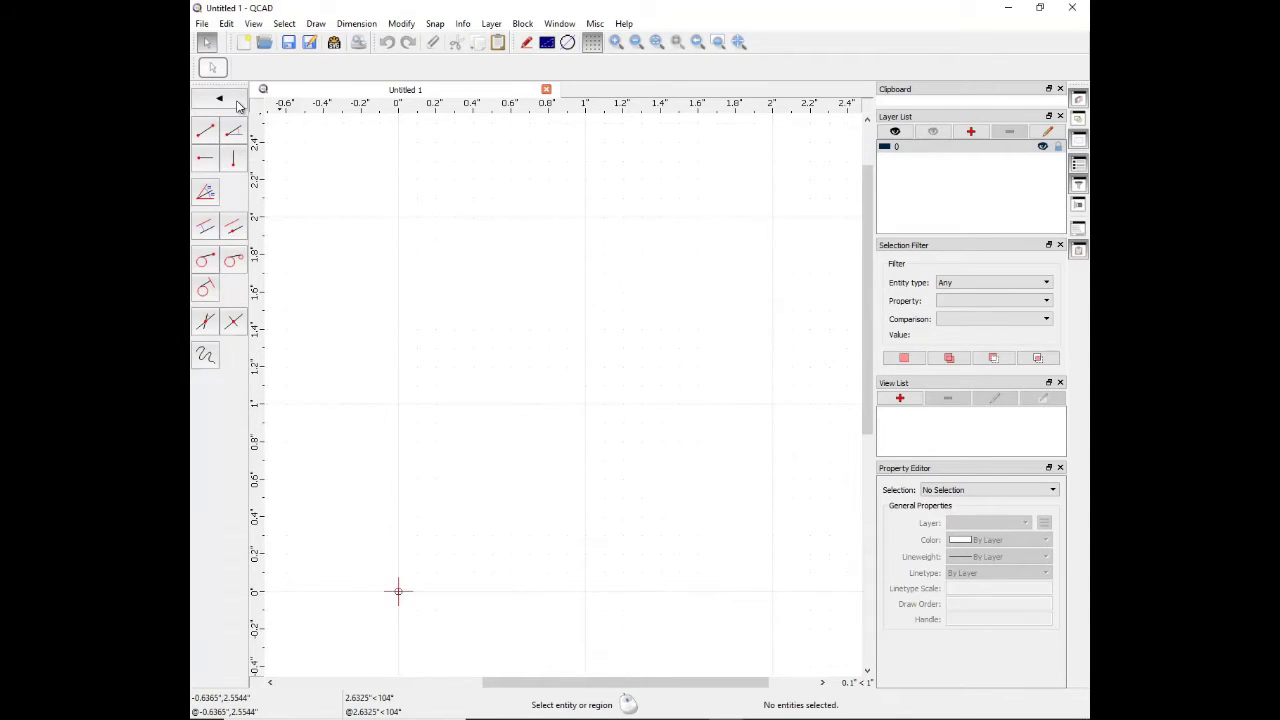
pyautogui.click(204, 165)
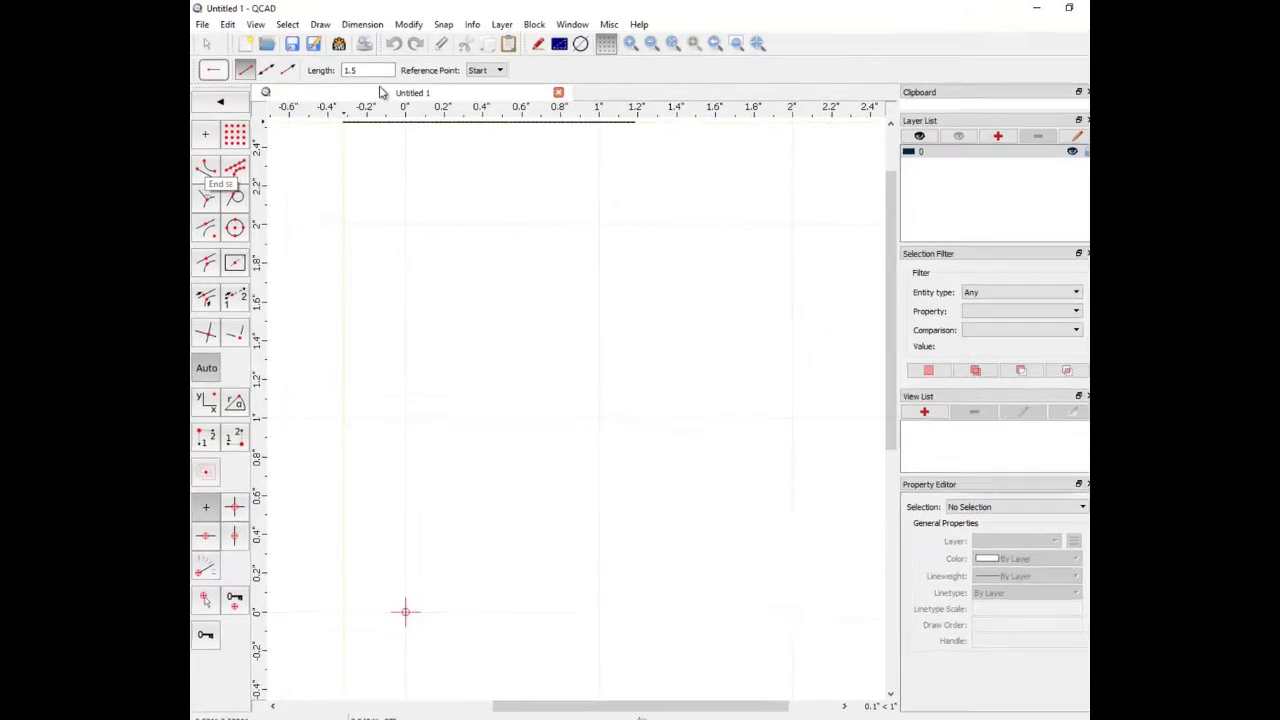
pyautogui.moveTo(362, 69); pyautogui.dragTo(338, 70)
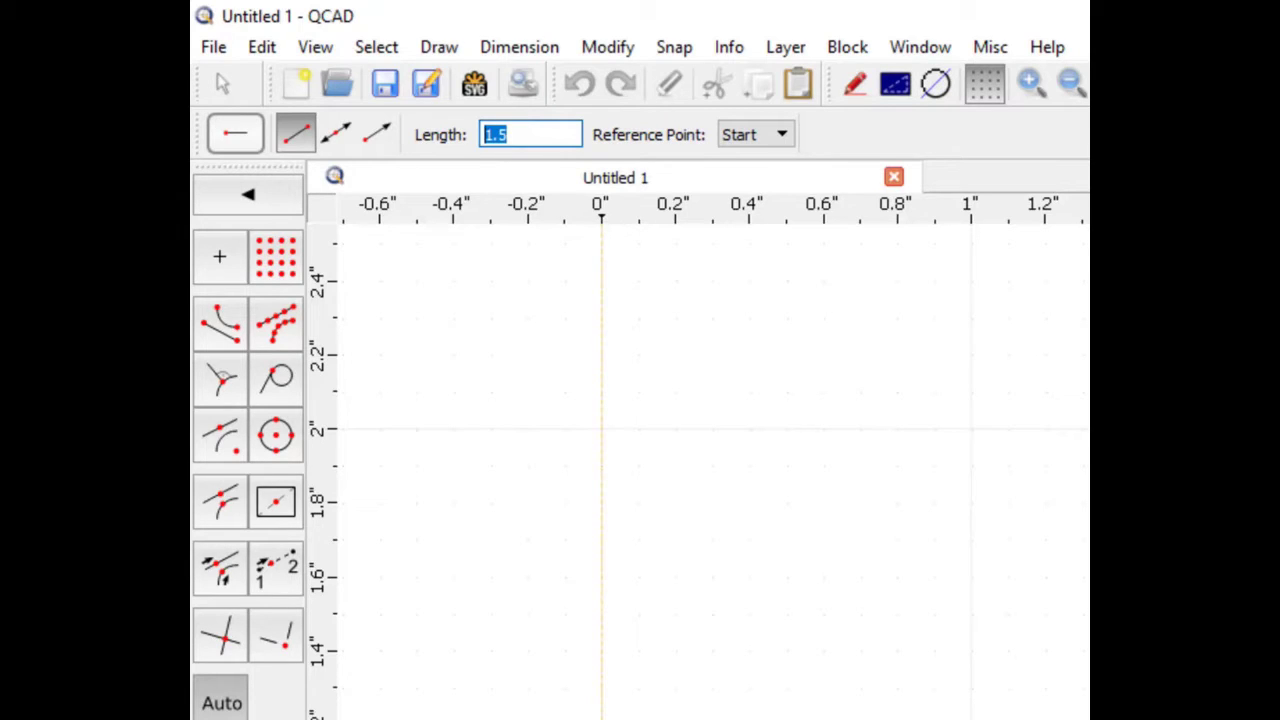
pyautogui.click(800, 430)
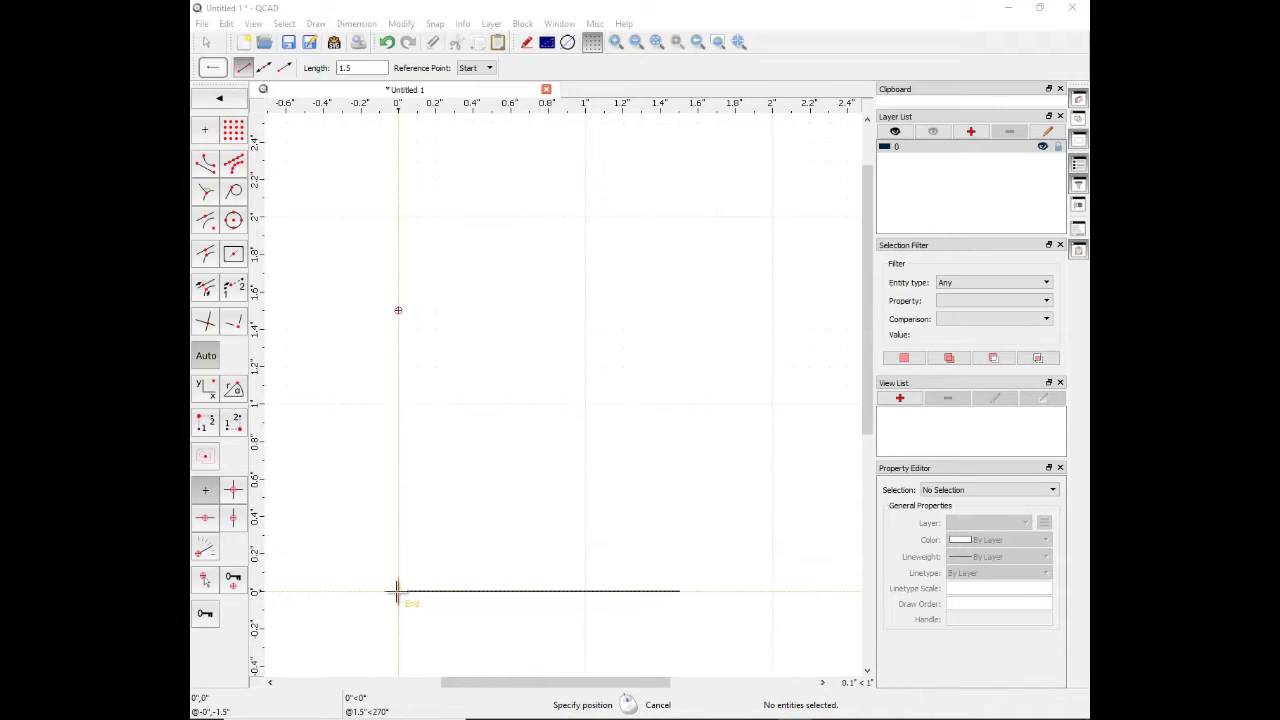
# Add 1.5-inch vertical sides at both ends of the baseline
pyautogui.click(218, 102)
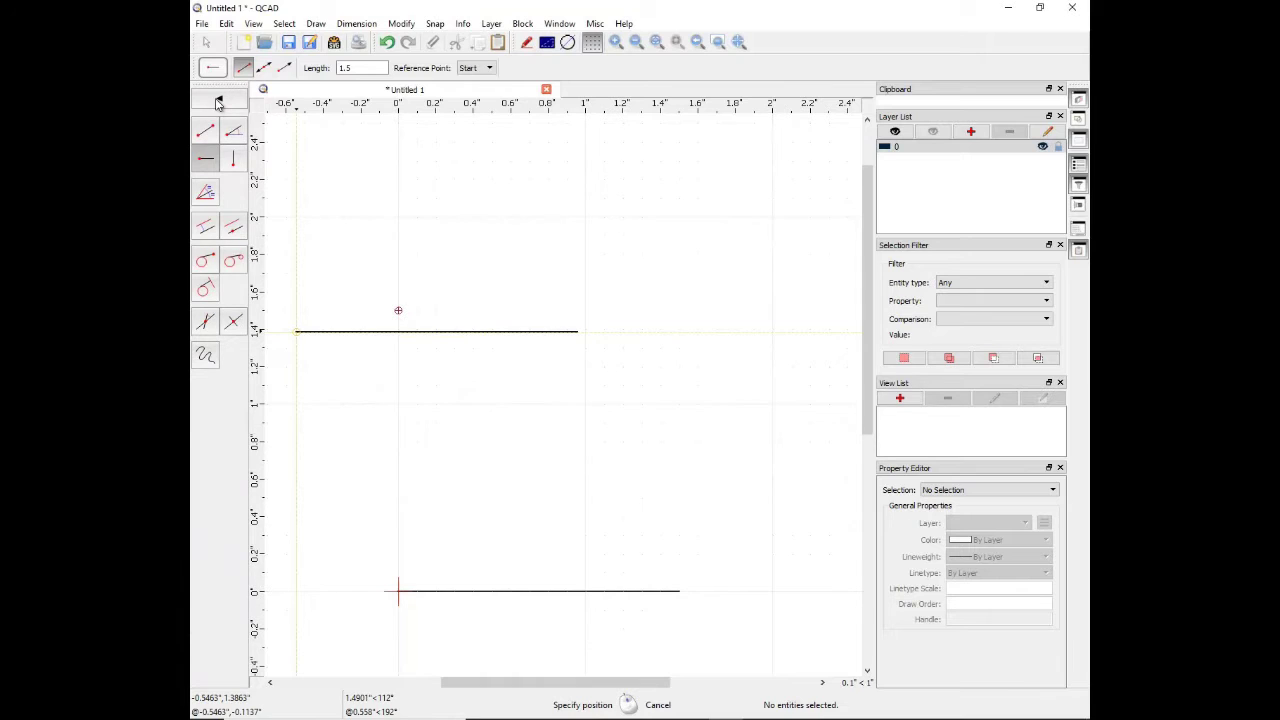
pyautogui.click(228, 160)
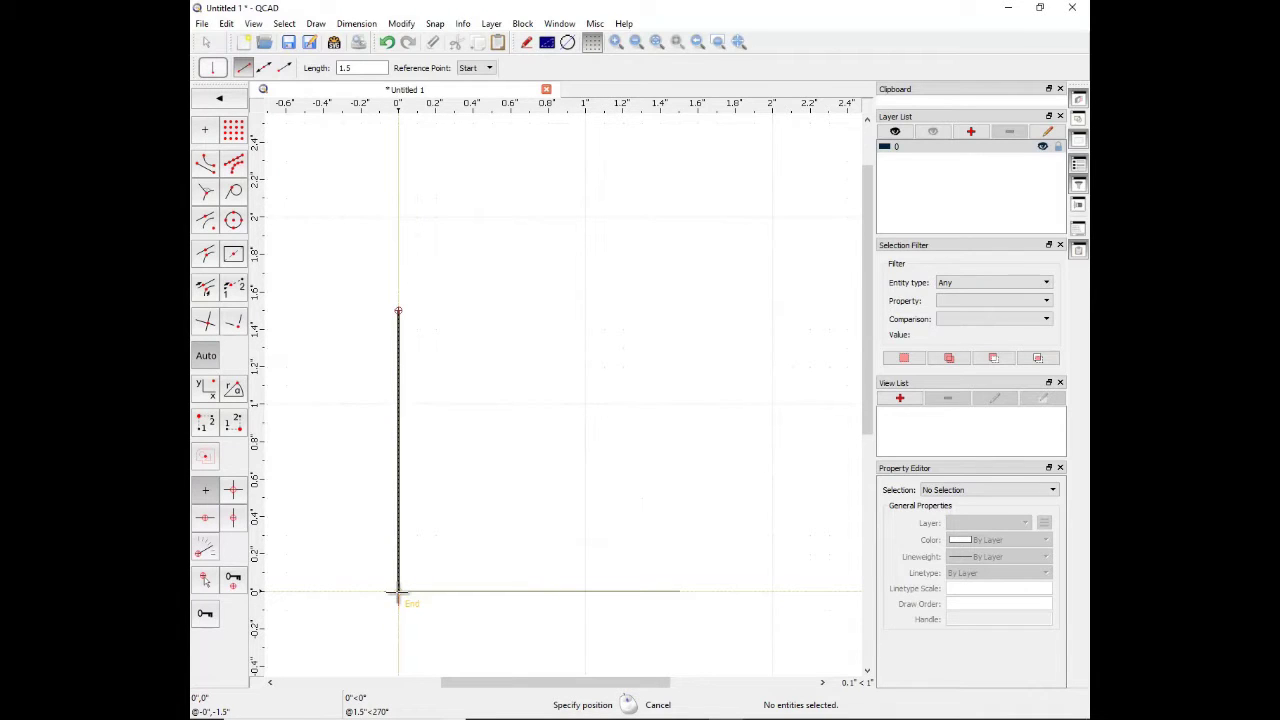
pyautogui.click(397, 592)
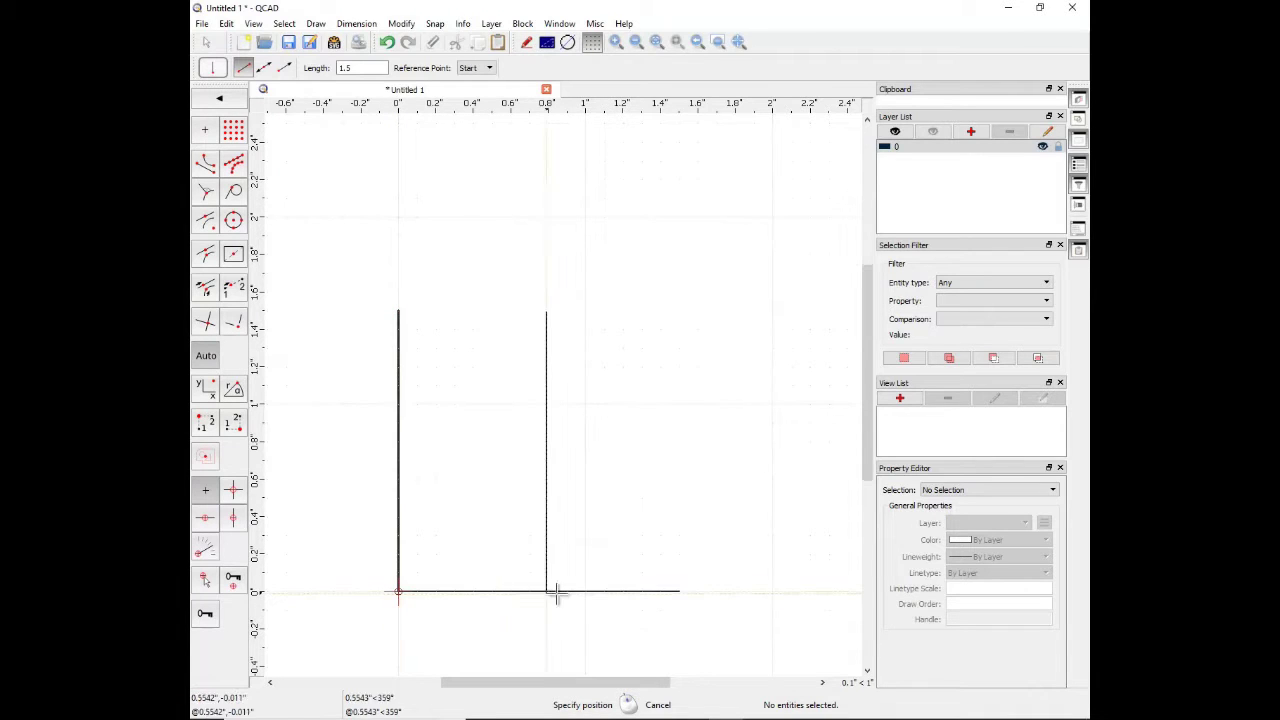
pyautogui.click(677, 592)
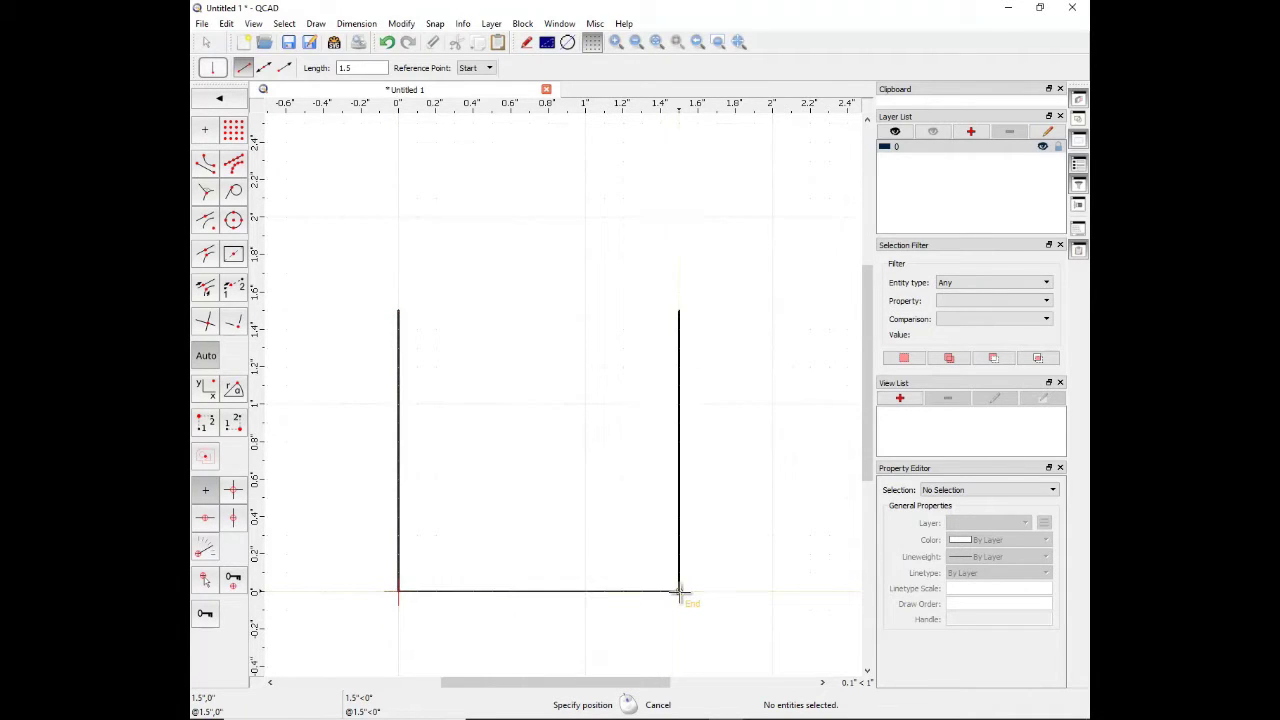
# Draw the 1.5-inch top edge from the top-left corner, closing the square
pyautogui.click(220, 101)
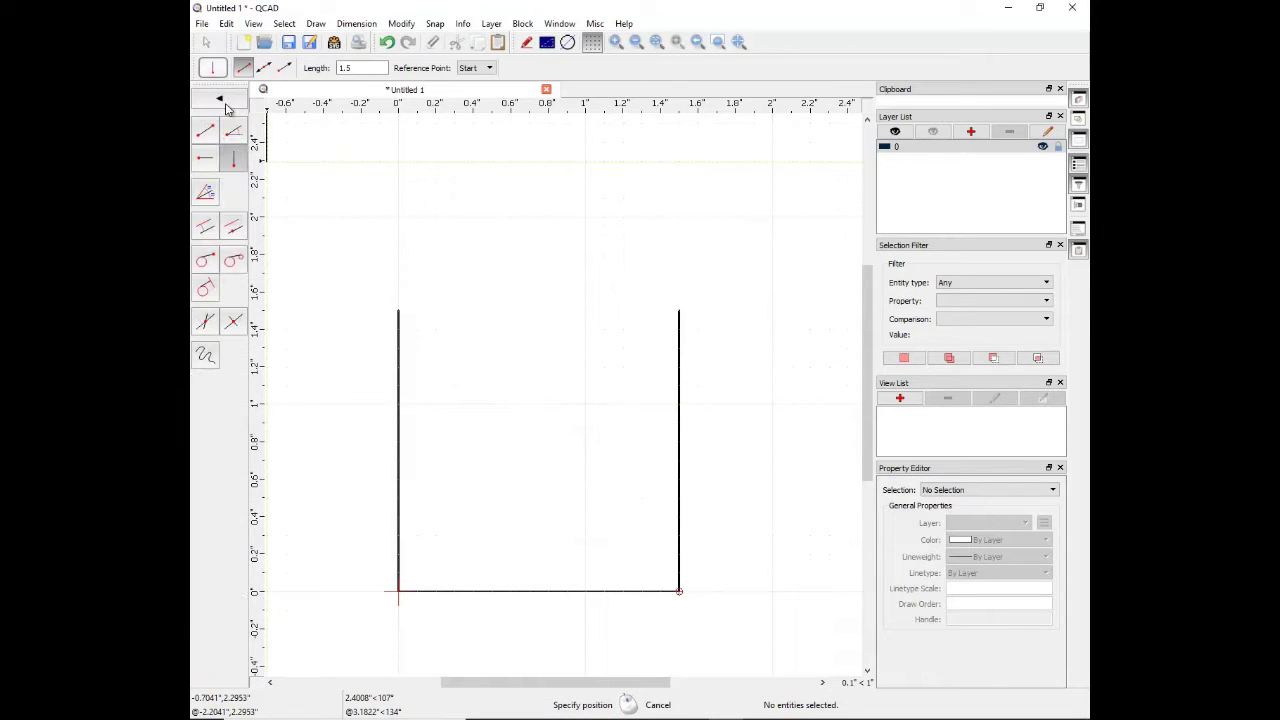
pyautogui.click(205, 162)
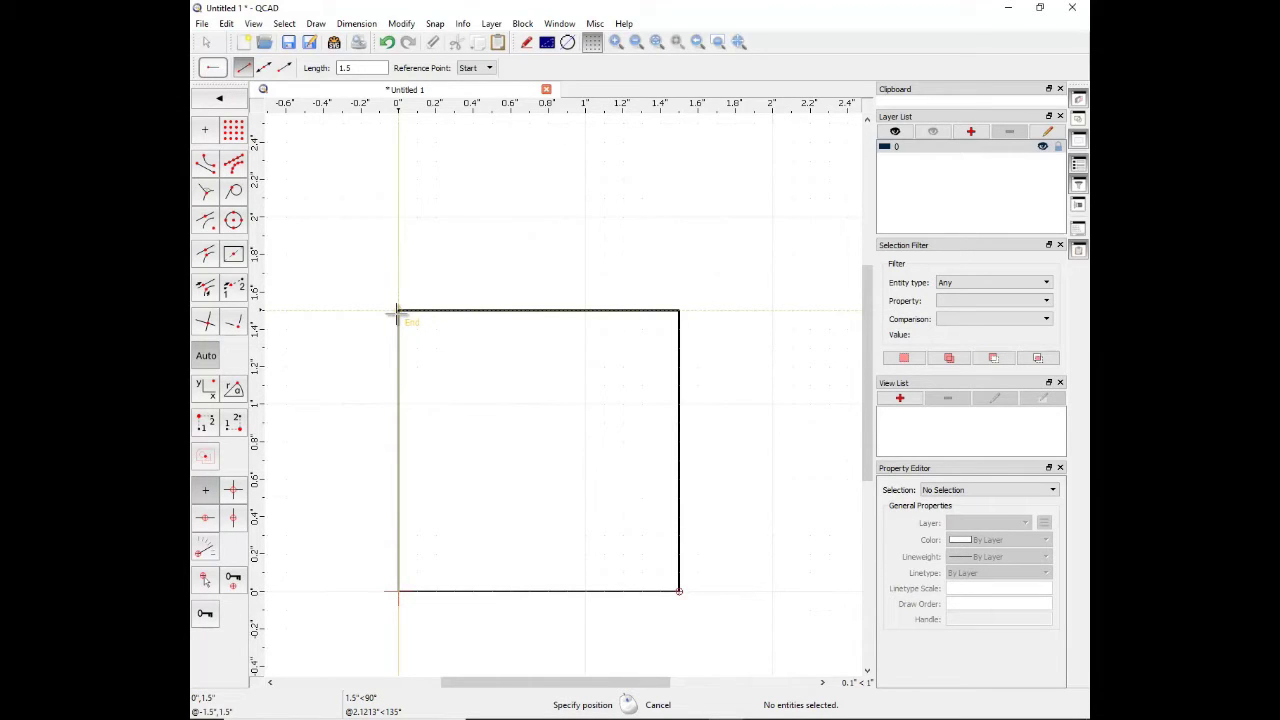
pyautogui.click(398, 311)
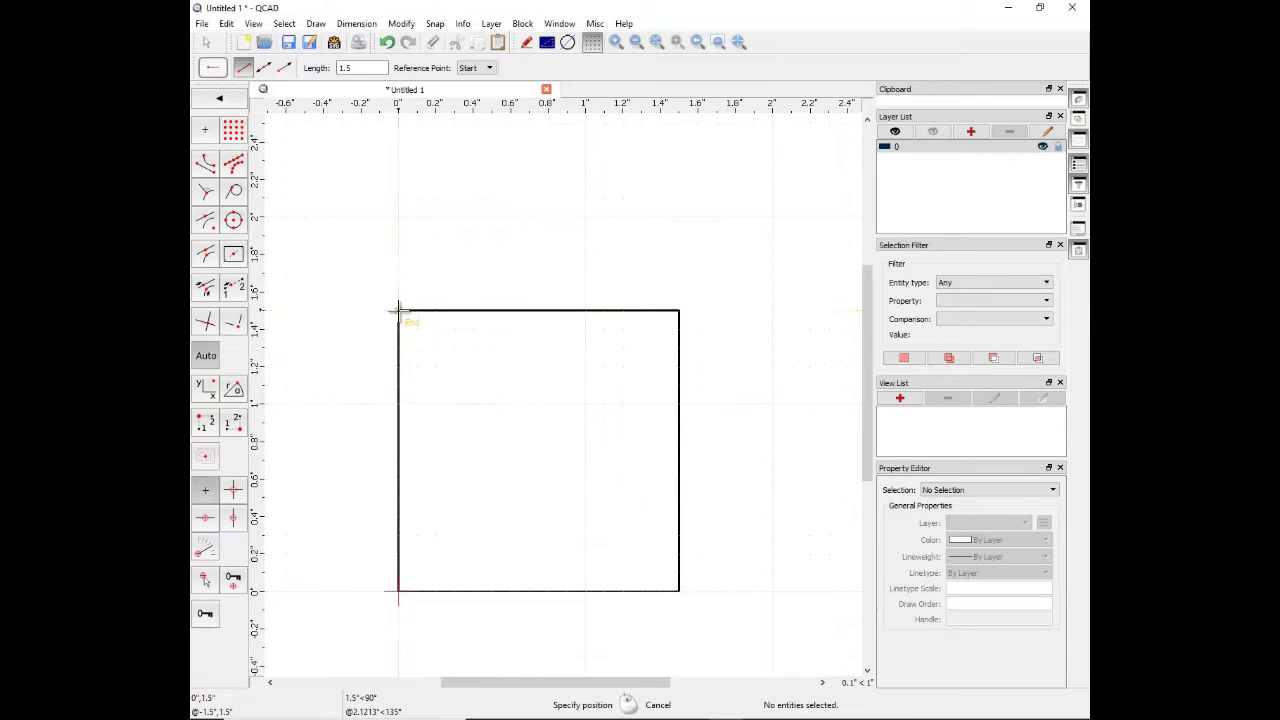
# Draw a 180° Arc 2 Points and Angle from the top-right corner to the top-left corner
pyautogui.click(220, 99)
pyautogui.click(220, 99)
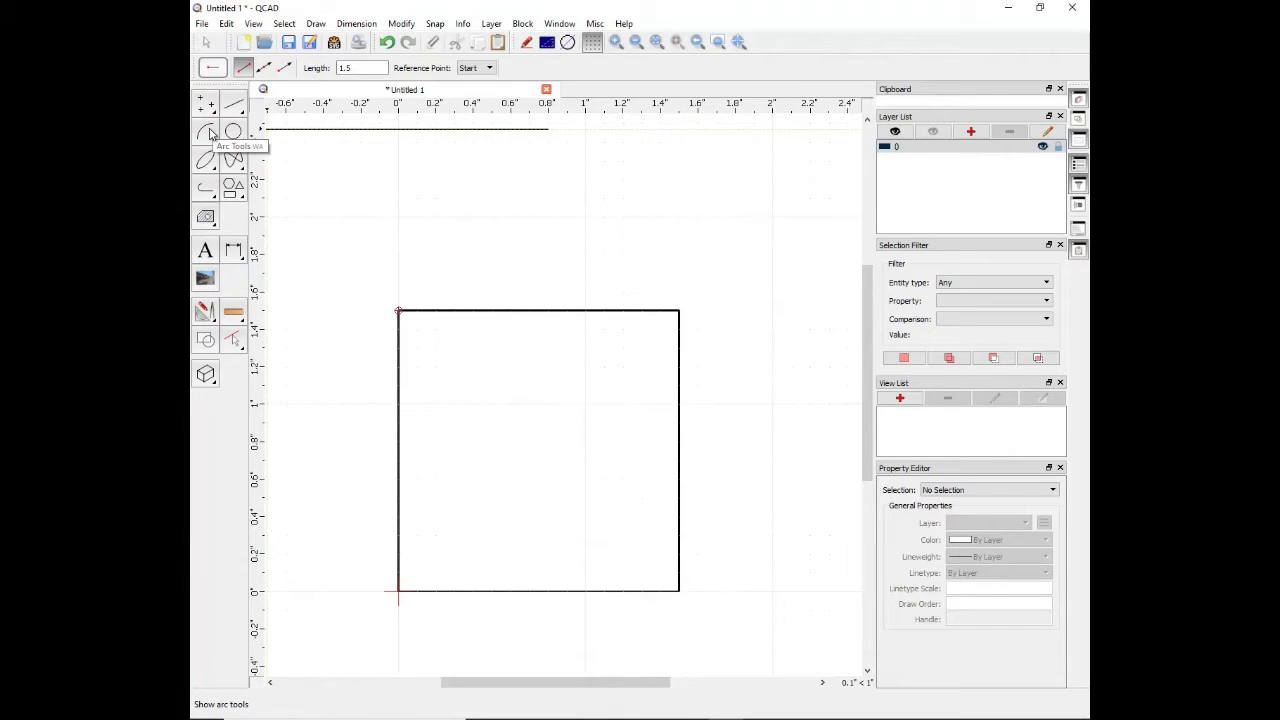
pyautogui.click(208, 137)
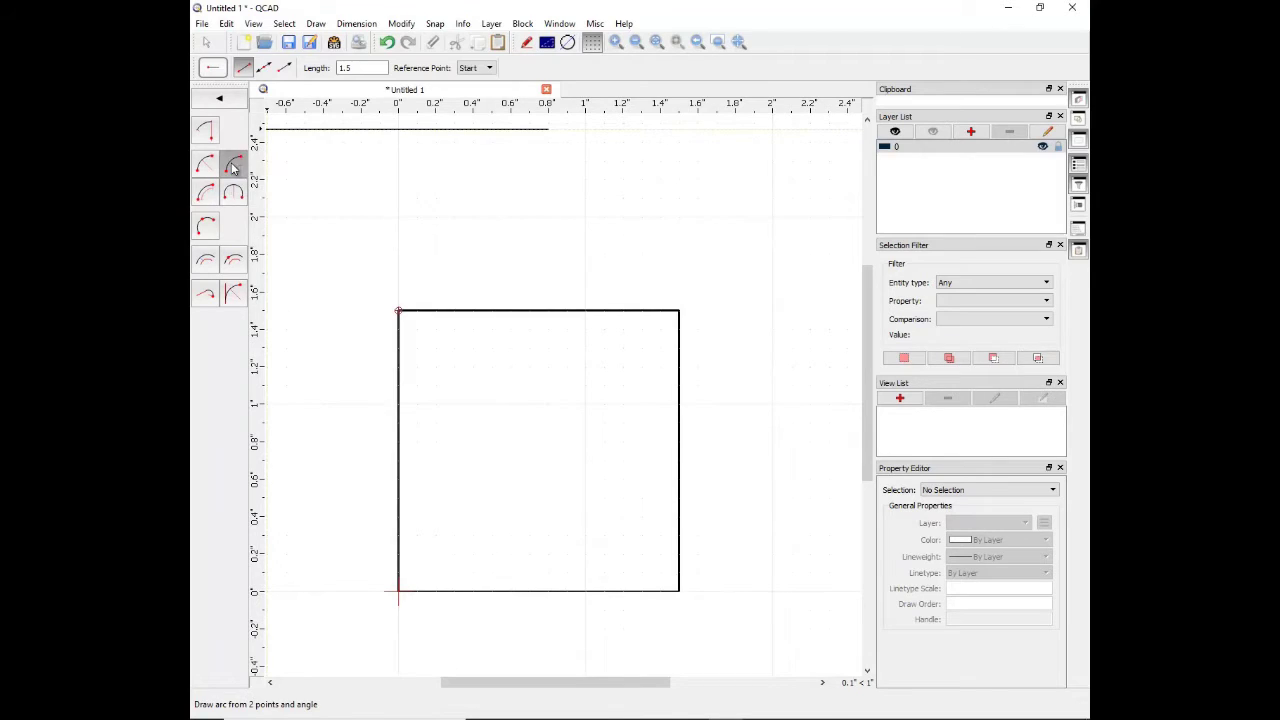
pyautogui.click(232, 167)
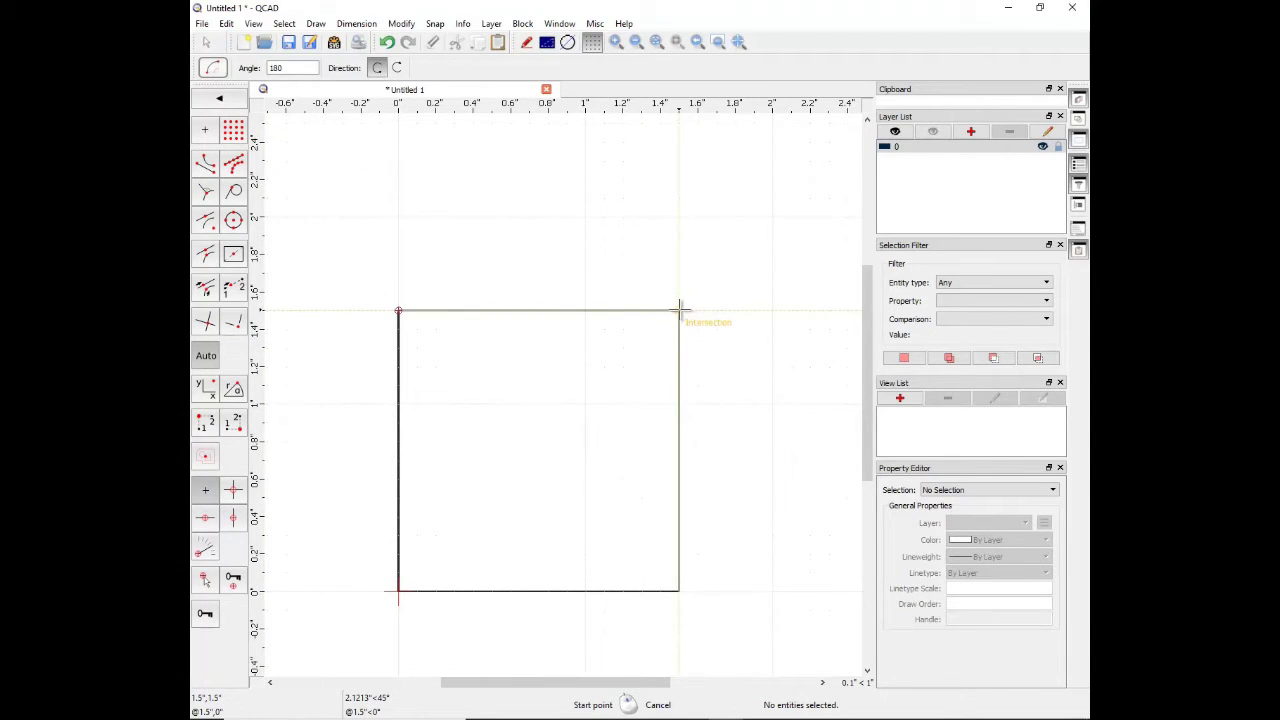
pyautogui.click(679, 311)
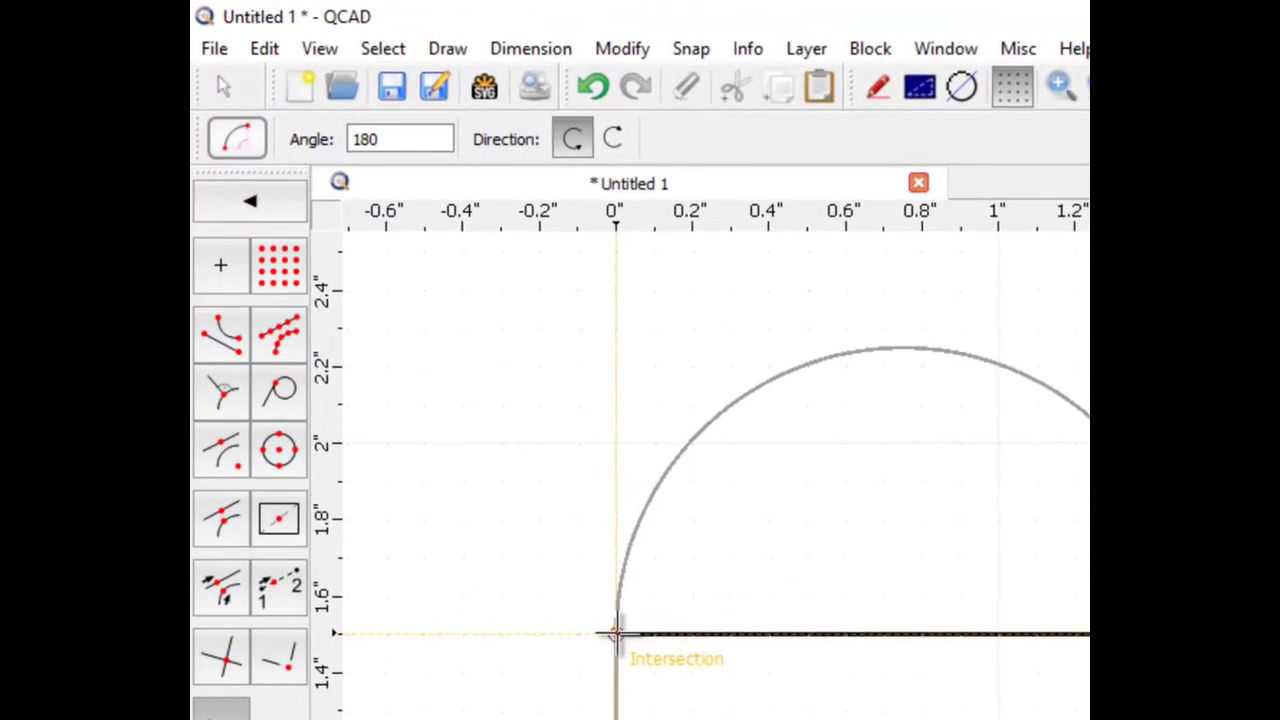
pyautogui.click(546, 530)
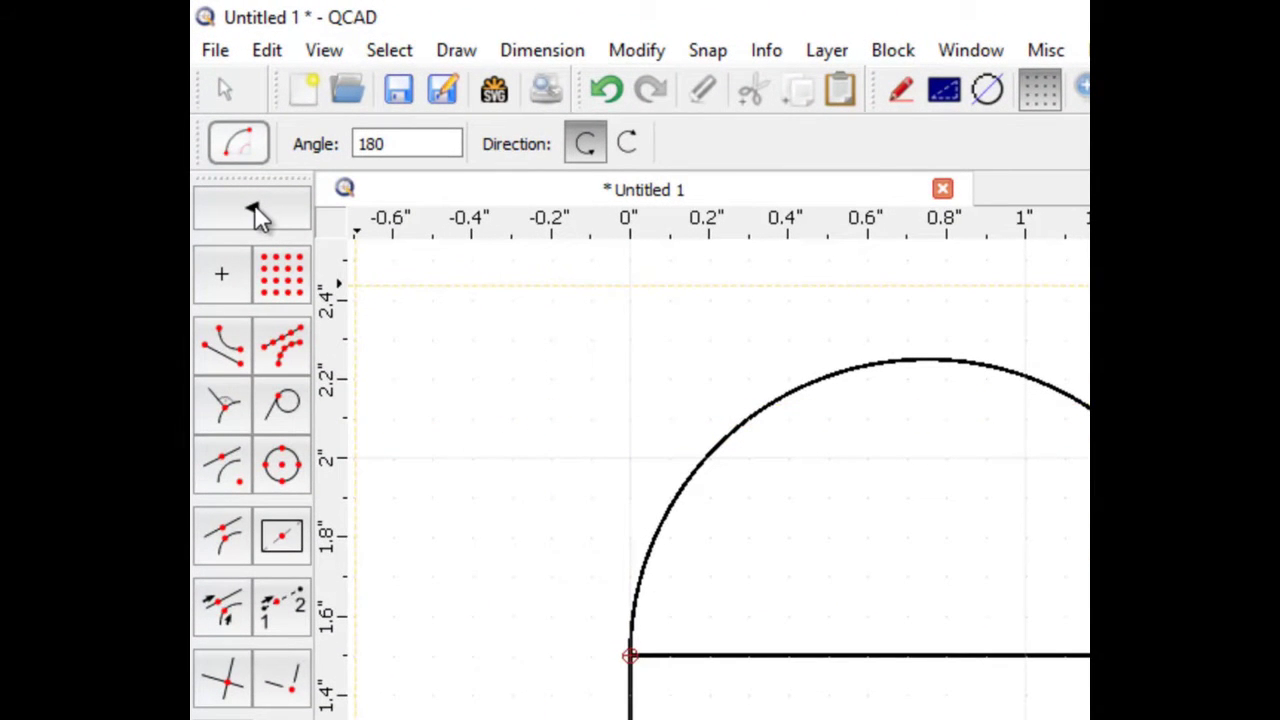
# Place a .375-diameter circle at the midpoint of the square's top edge
pyautogui.click(254, 206)
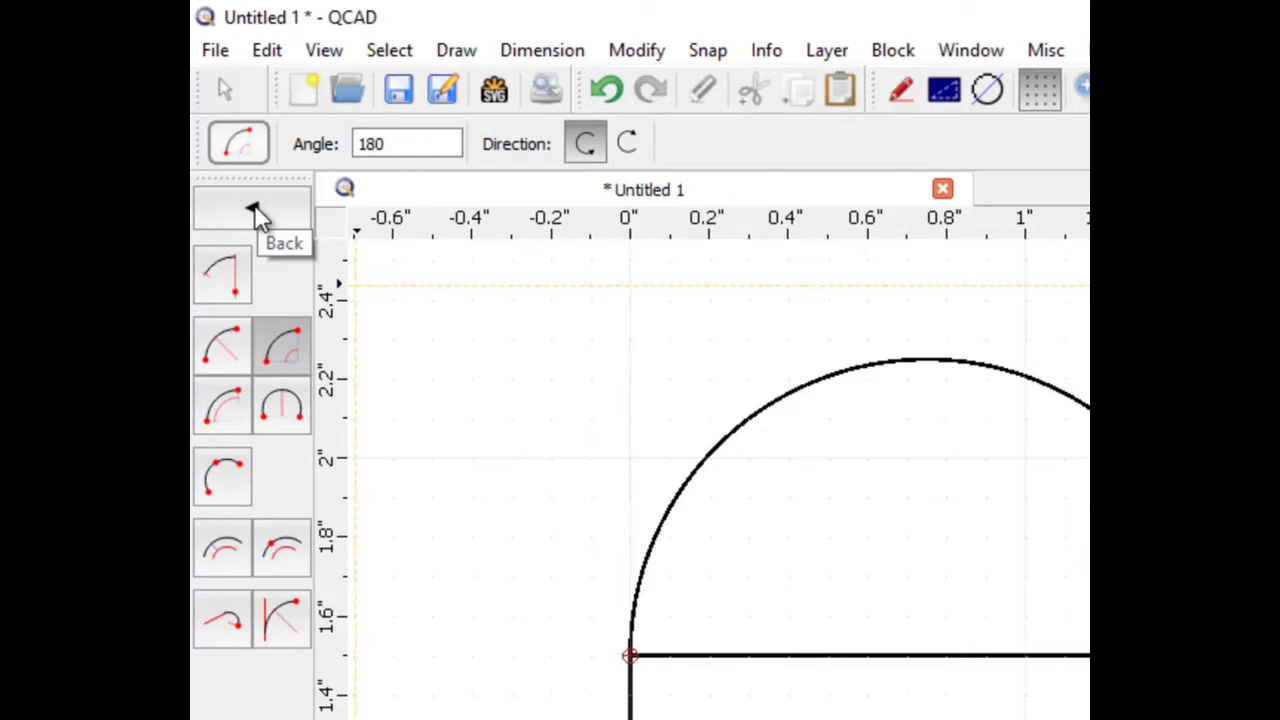
pyautogui.click(254, 210)
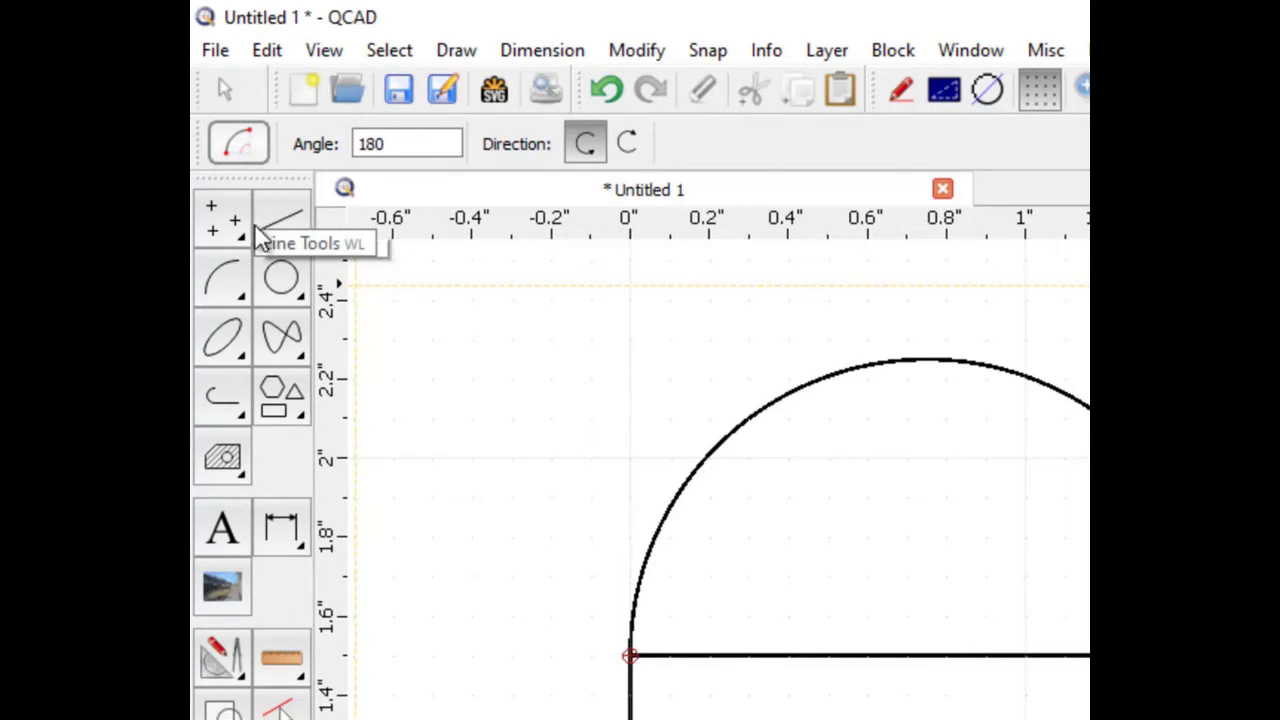
pyautogui.click(283, 279)
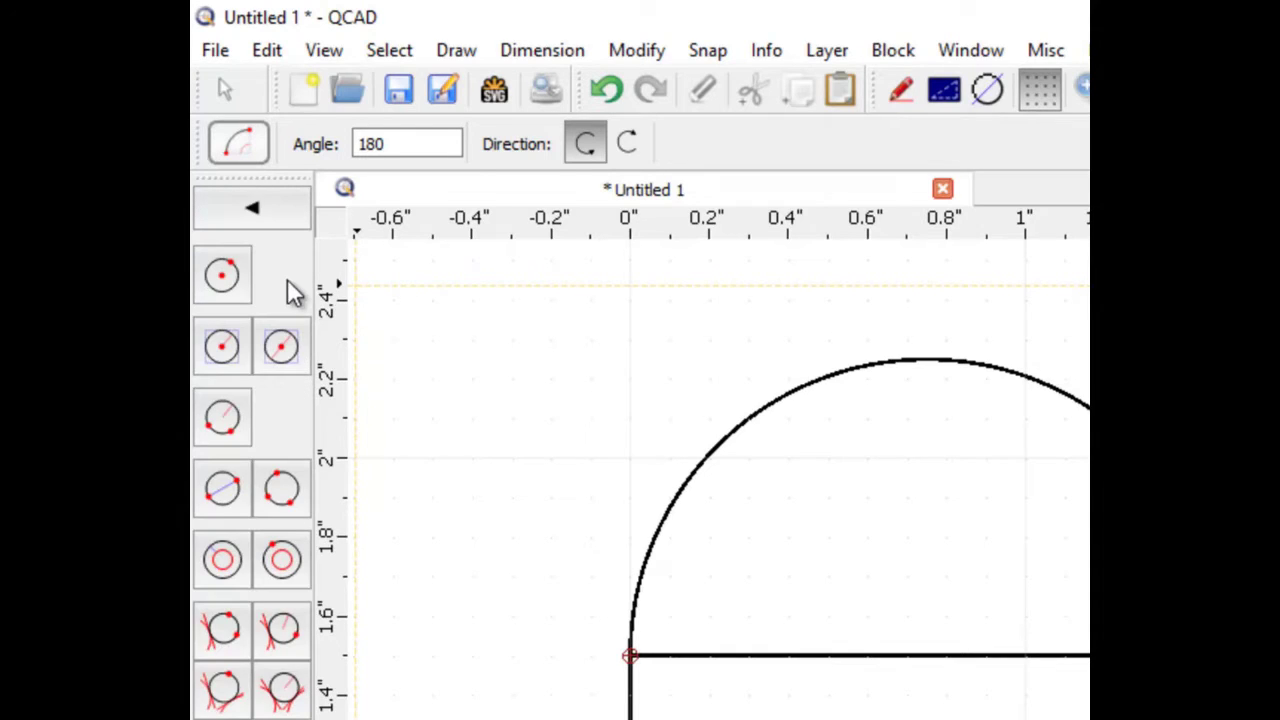
pyautogui.click(283, 349)
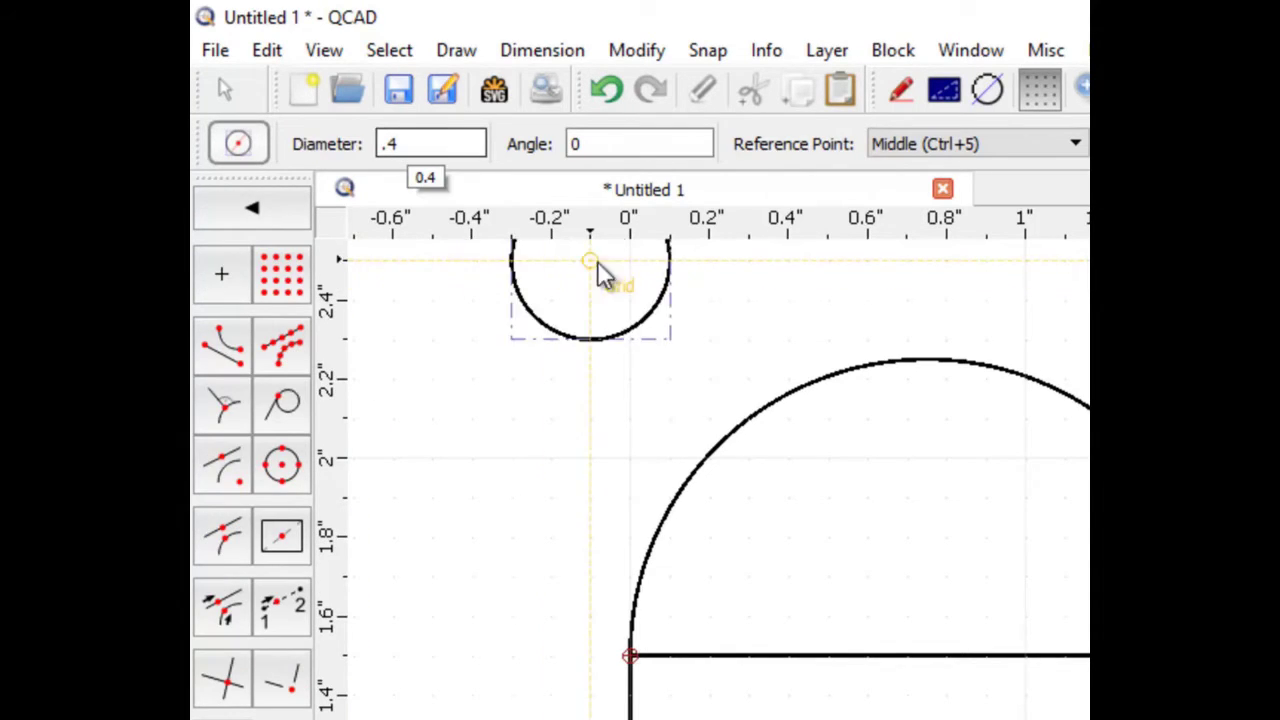
pyautogui.moveTo(414, 145); pyautogui.dragTo(343, 143)
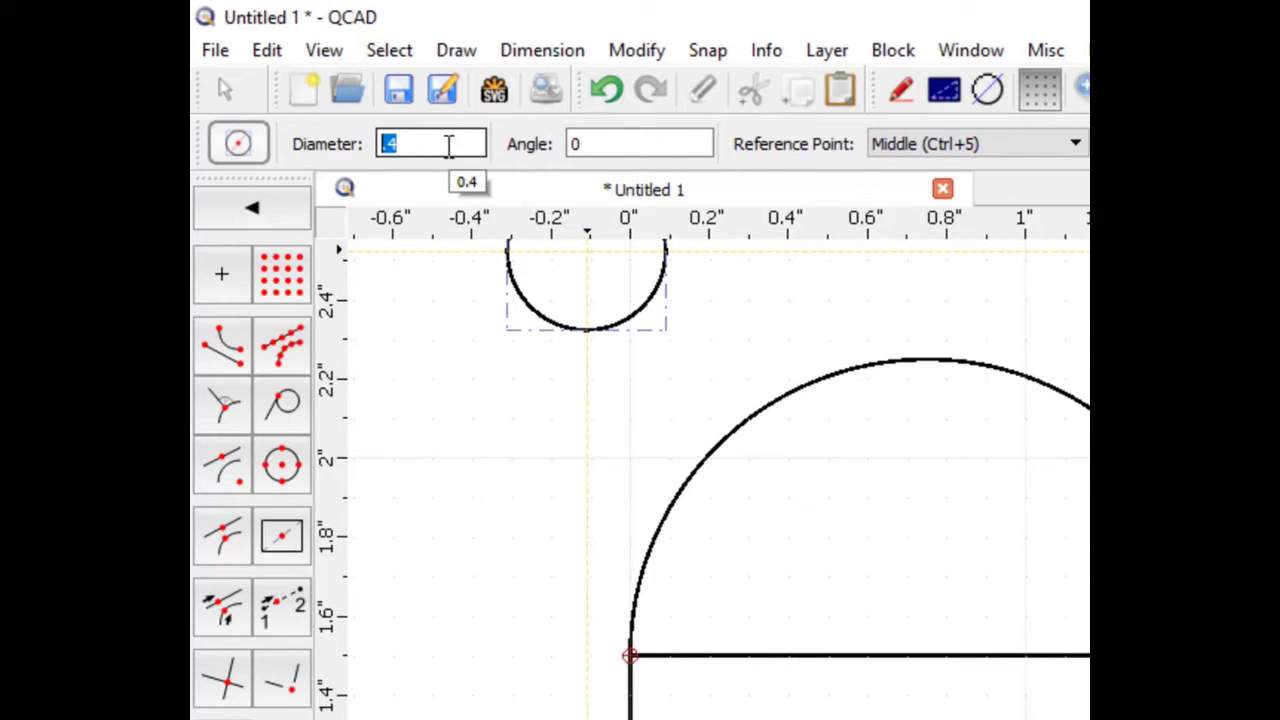
pyautogui.write('.375')
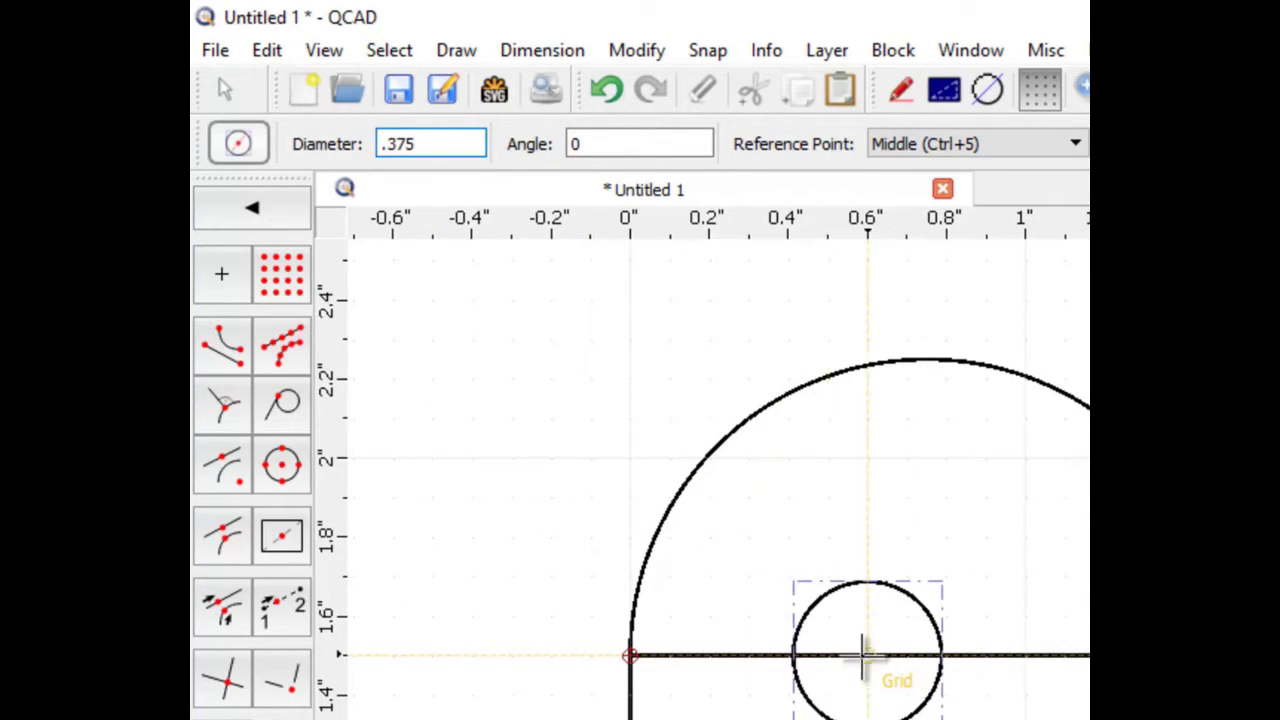
pyautogui.click(926, 655)
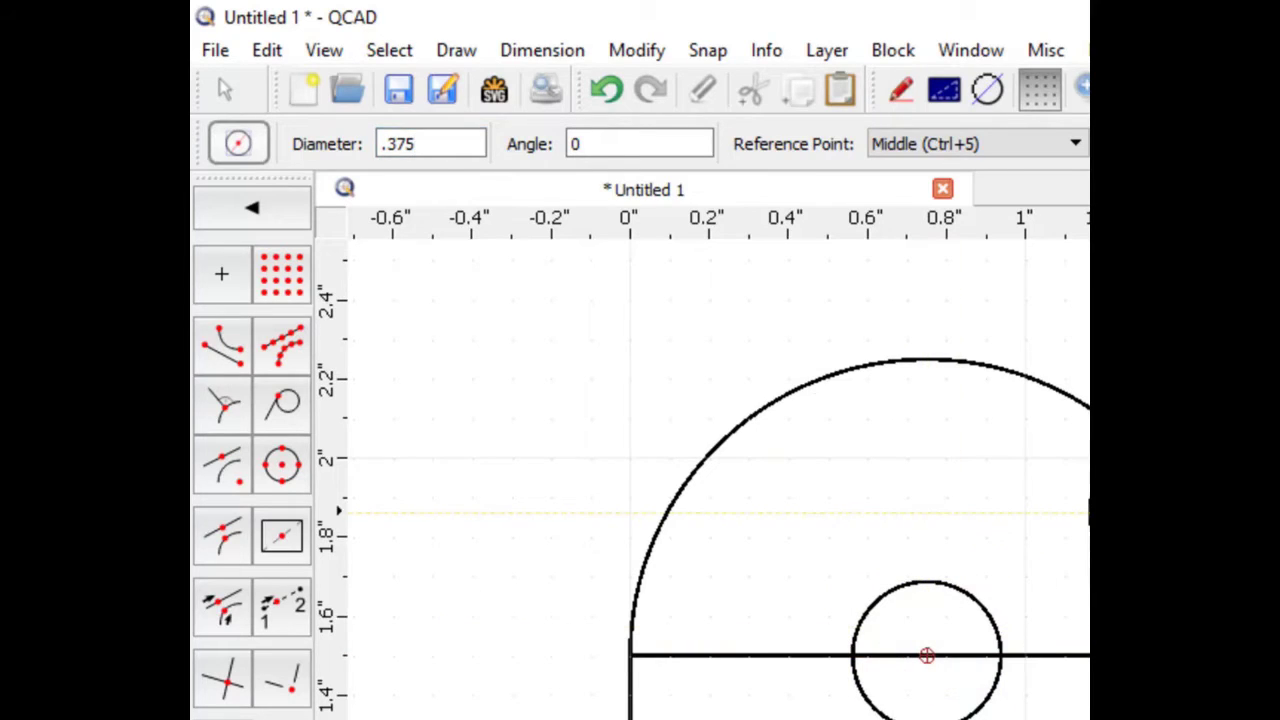
# Exit the circle tool and delete the square's top edge running through the hole
pyautogui.press('a')
pyautogui.press('c')
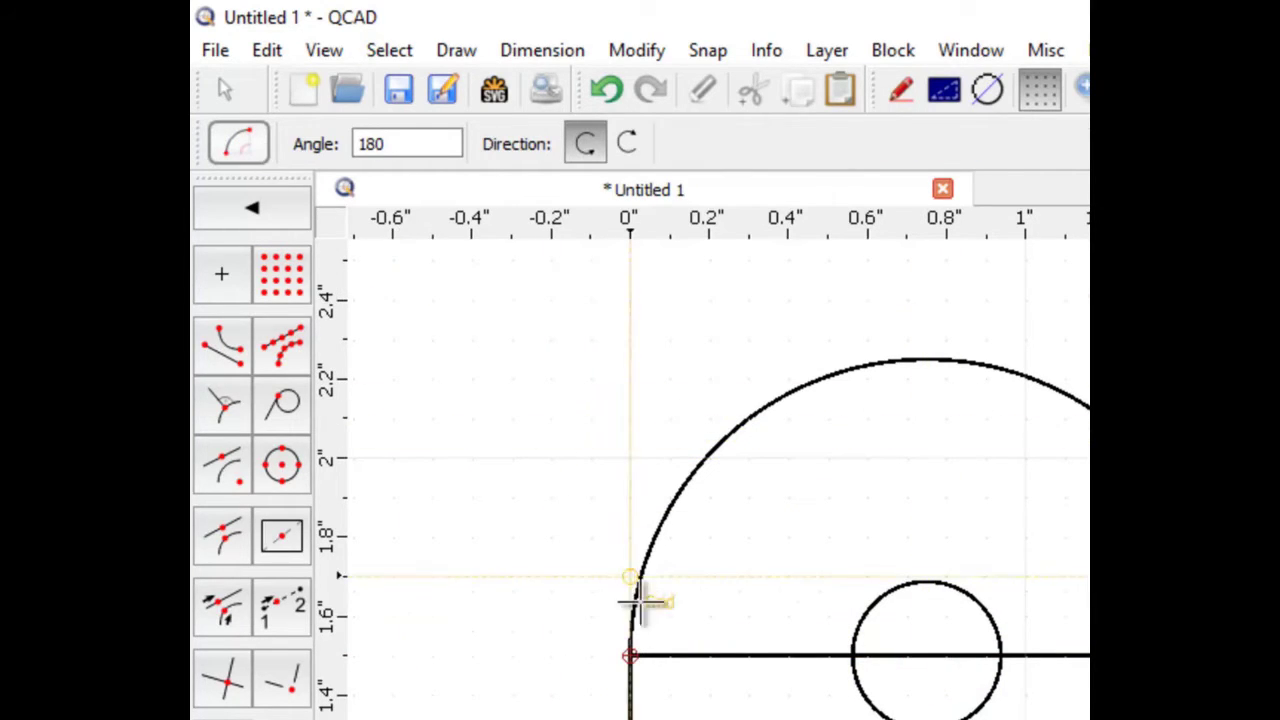
pyautogui.click(225, 84)
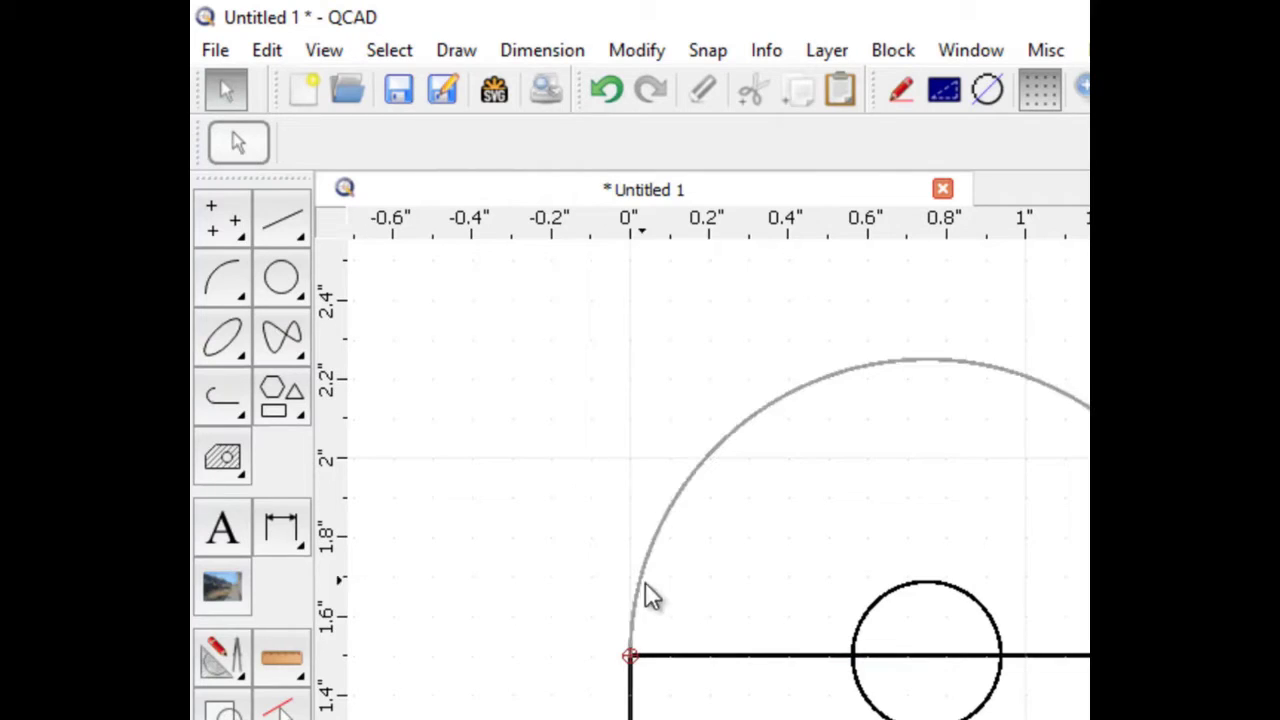
pyautogui.click(760, 656)
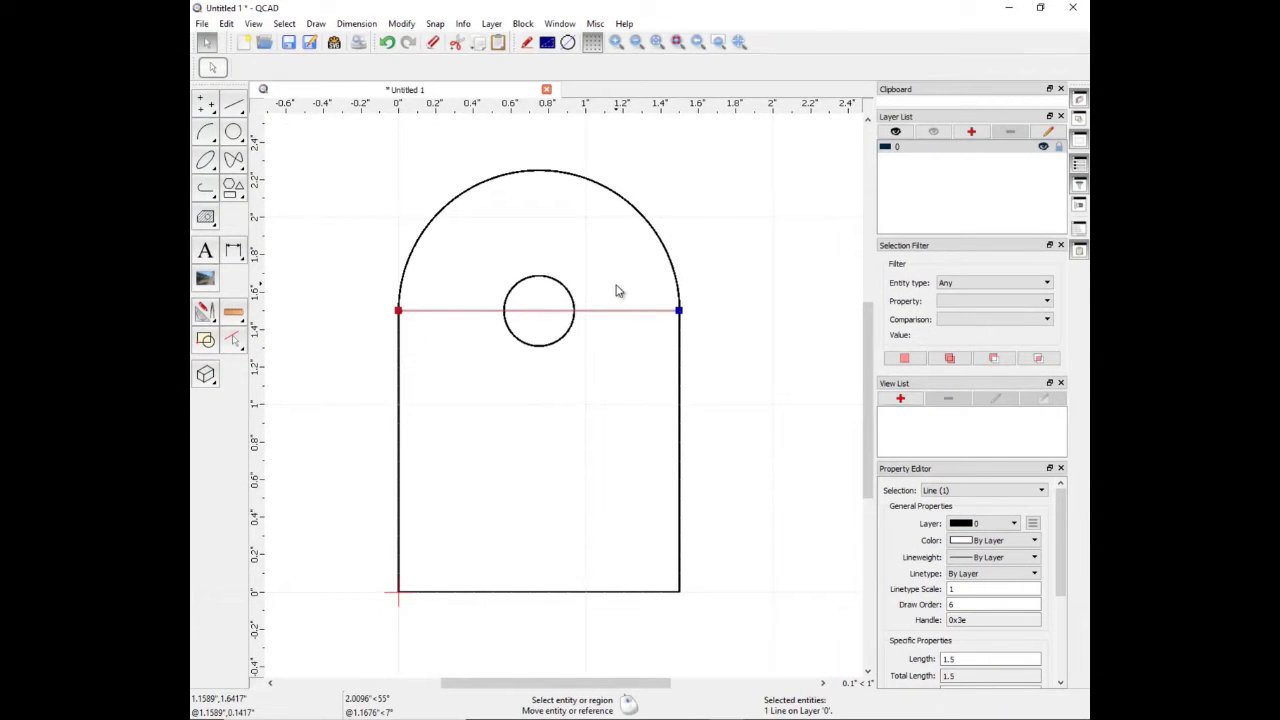
pyautogui.press('Delete')
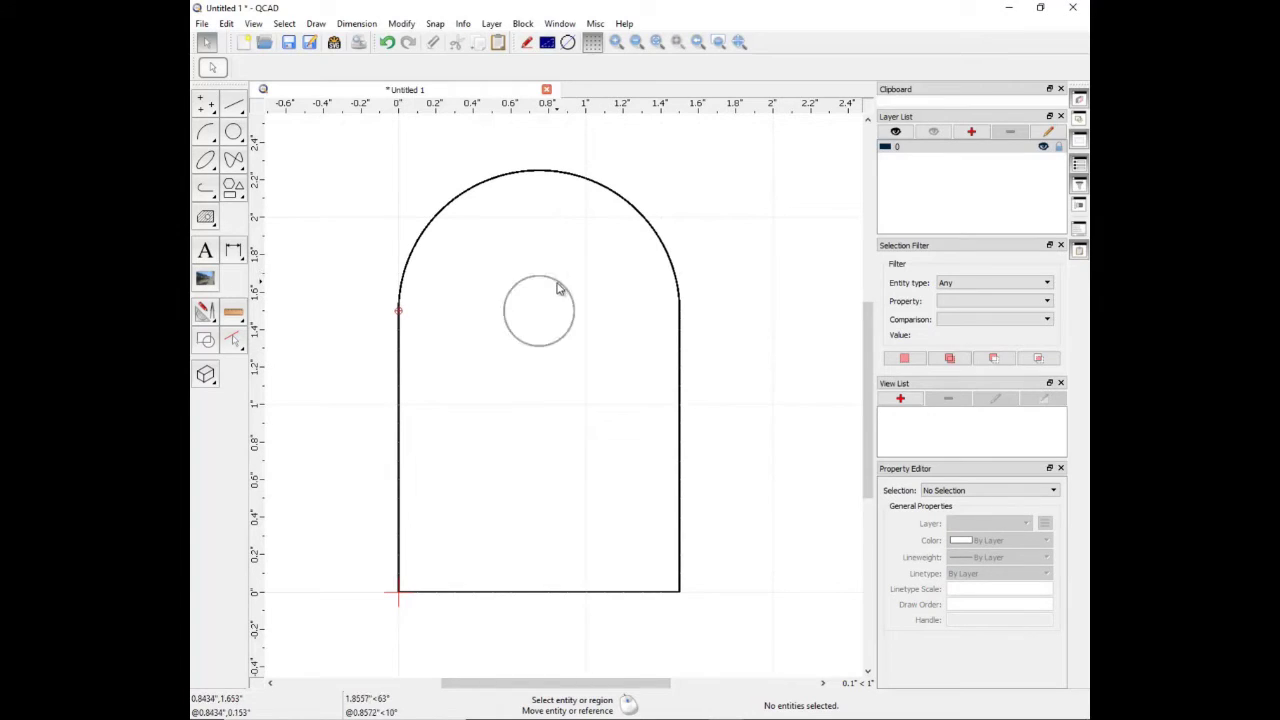
# Set the hole circle's Diameter to .4 in the Property Editor
pyautogui.click(619, 289)
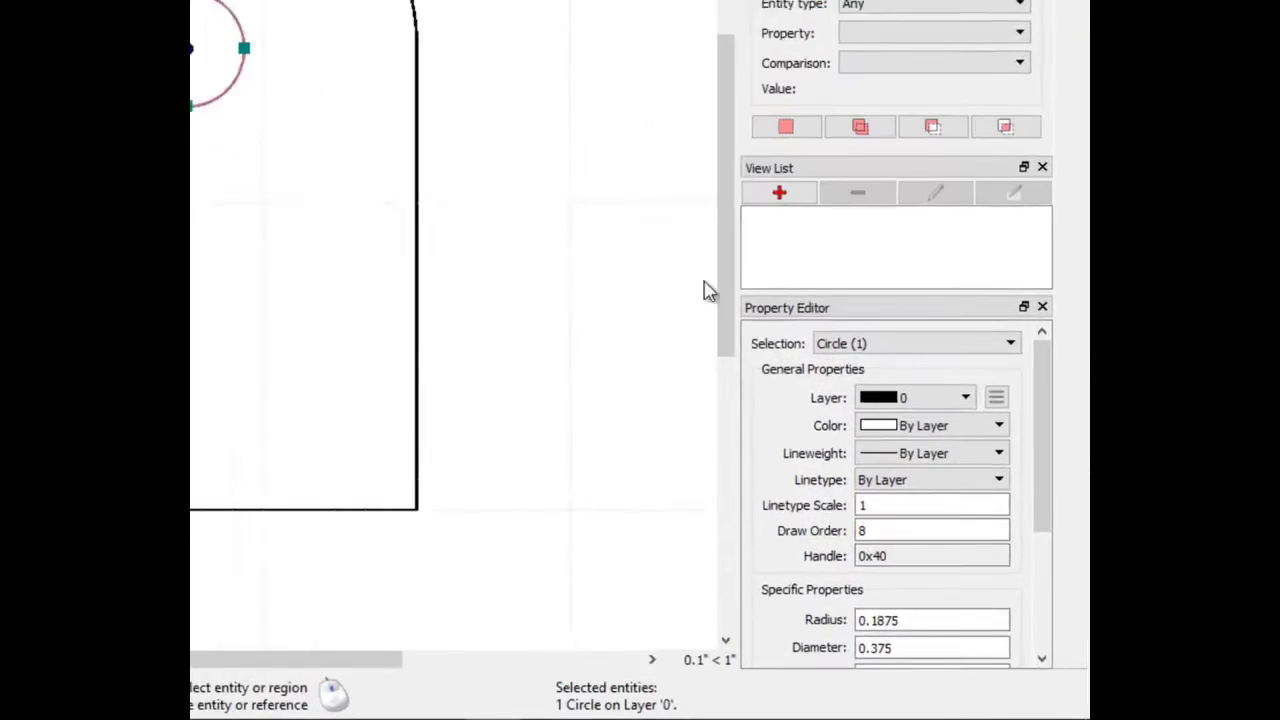
pyautogui.moveTo(1031, 415); pyautogui.dragTo(1031, 457)
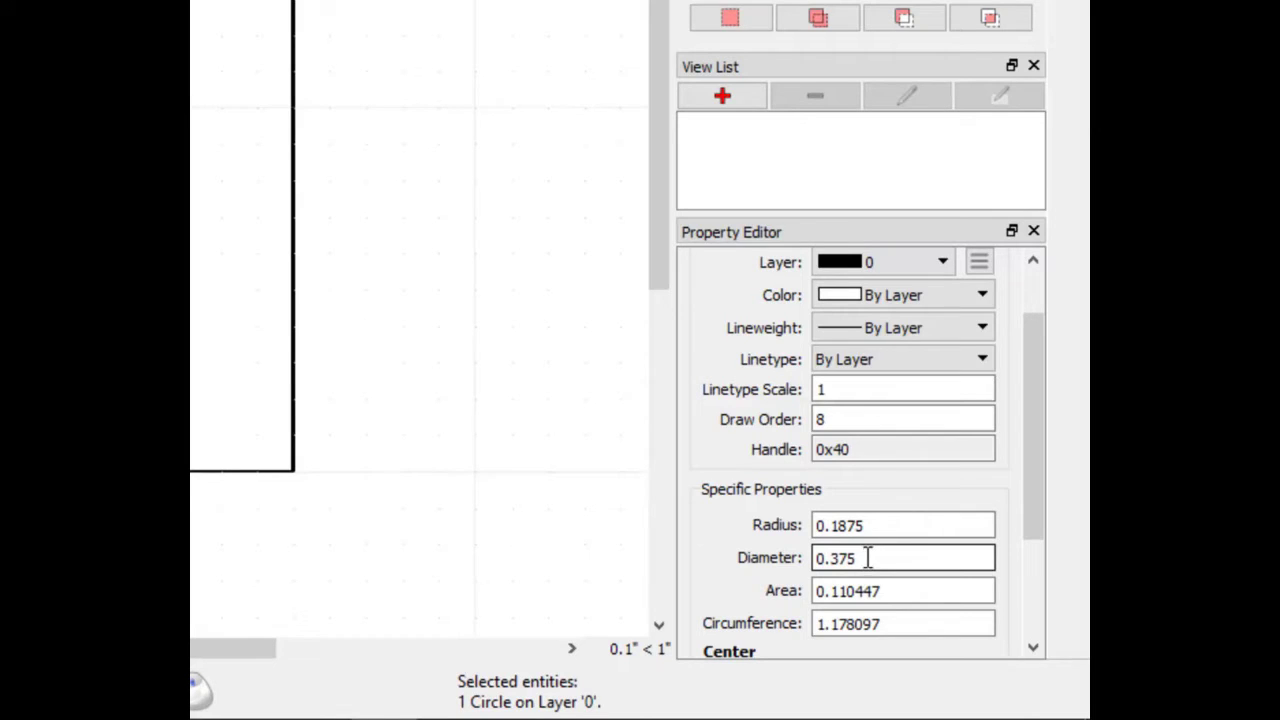
pyautogui.moveTo(868, 558); pyautogui.dragTo(760, 563)
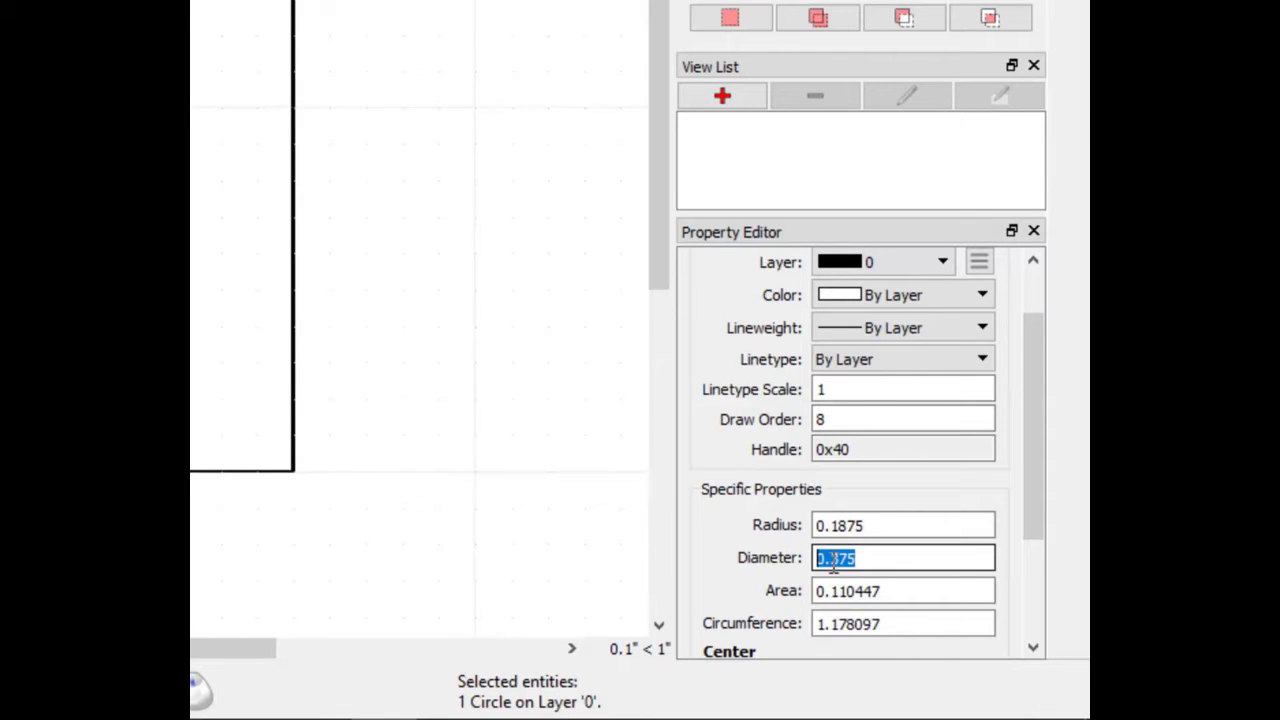
pyautogui.write('.4')
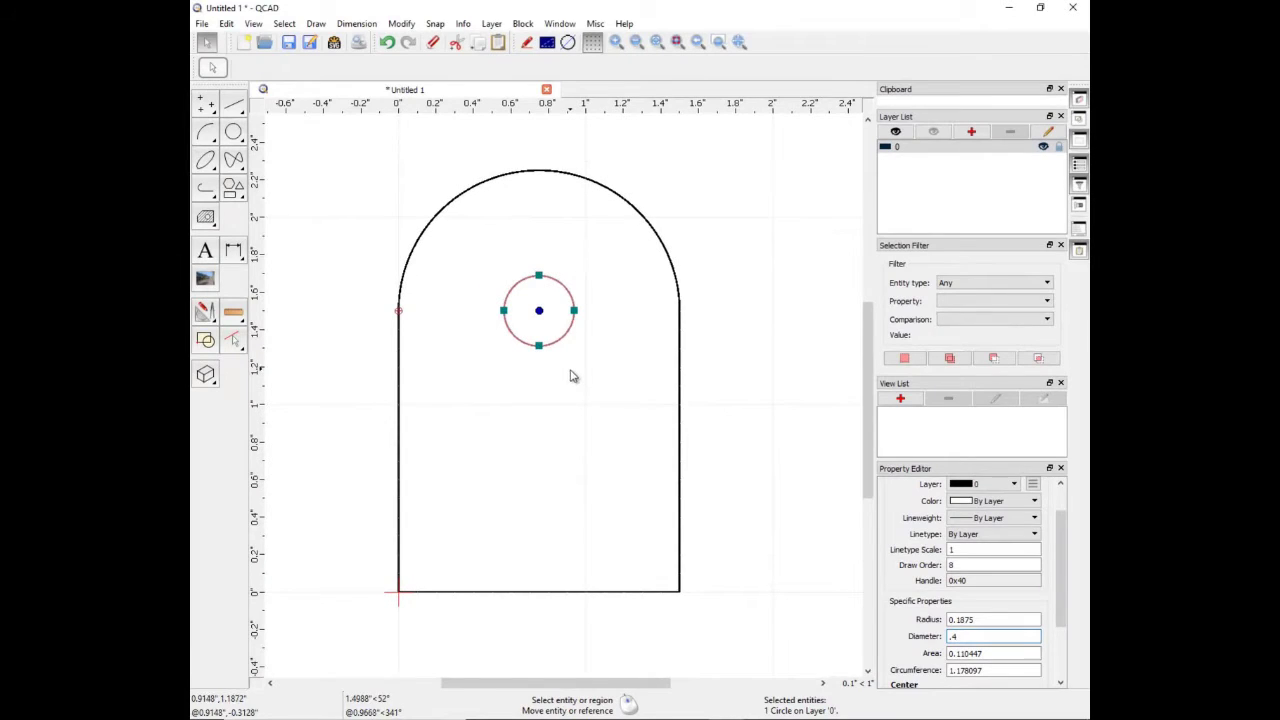
pyautogui.click(600, 346)
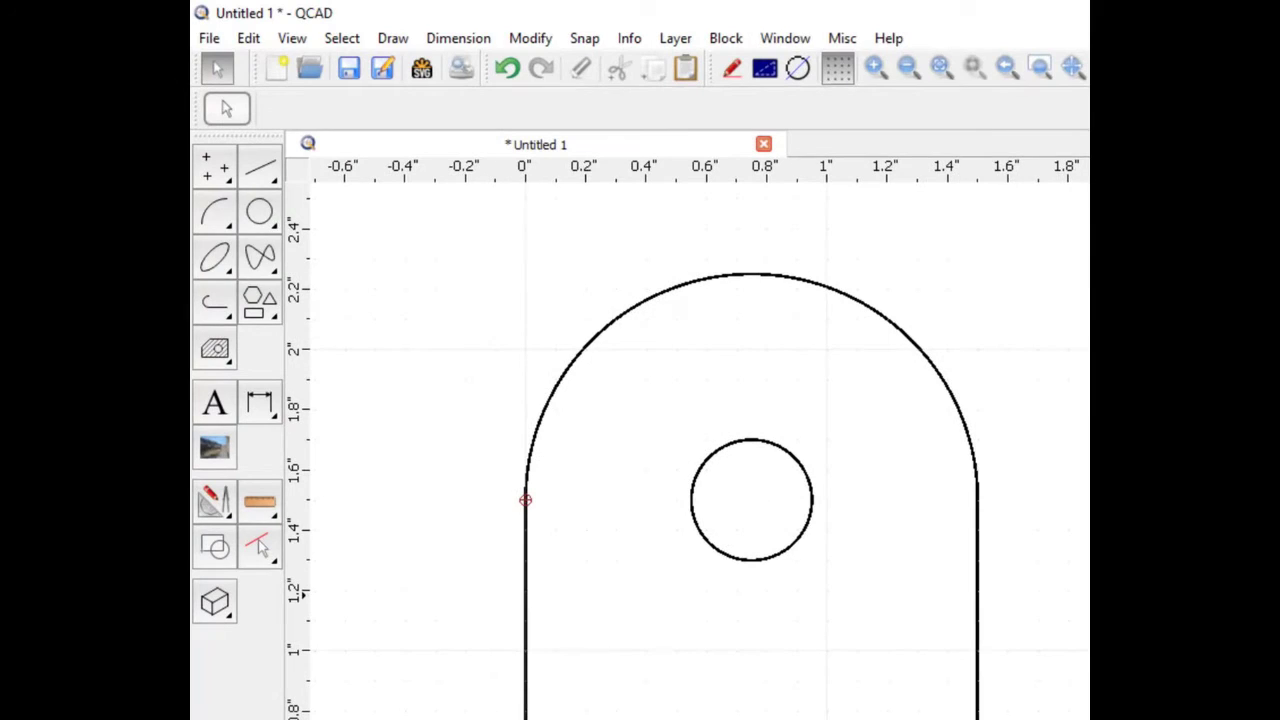
# Use File > Save As and start entering the file name 'Control Cabinet Pivot Tab'
pyautogui.click(209, 40)
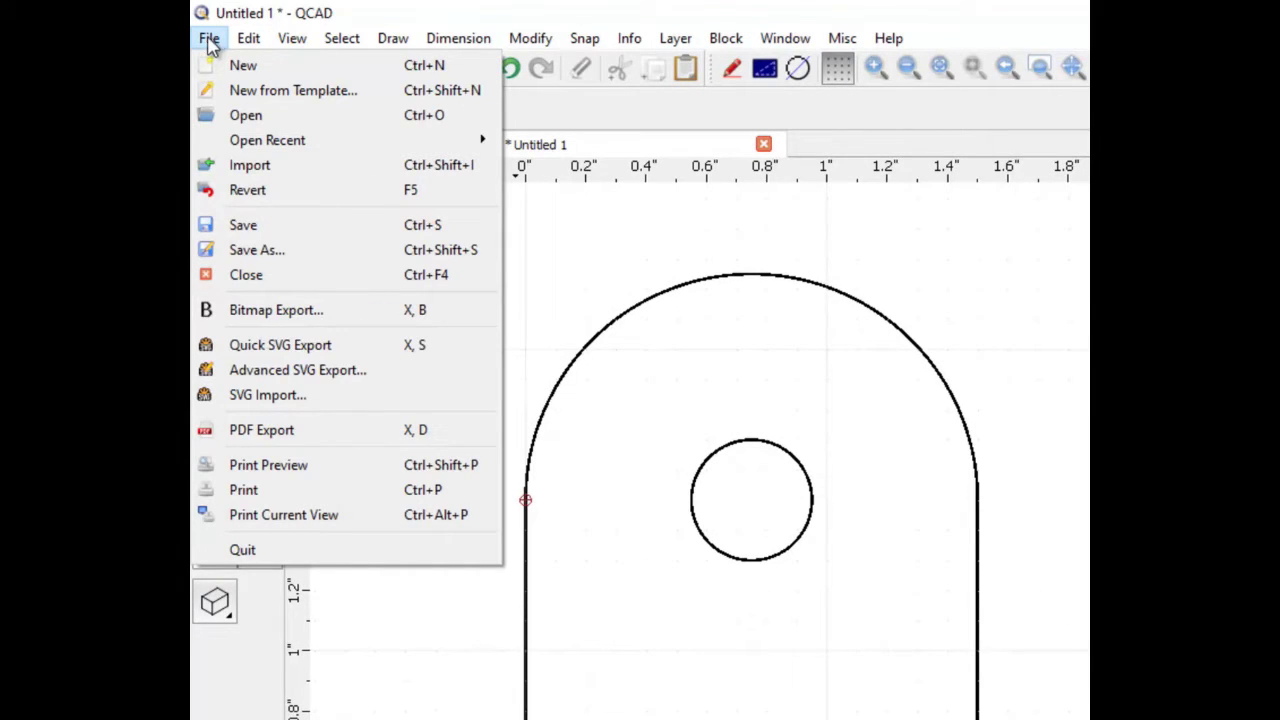
pyautogui.click(258, 250)
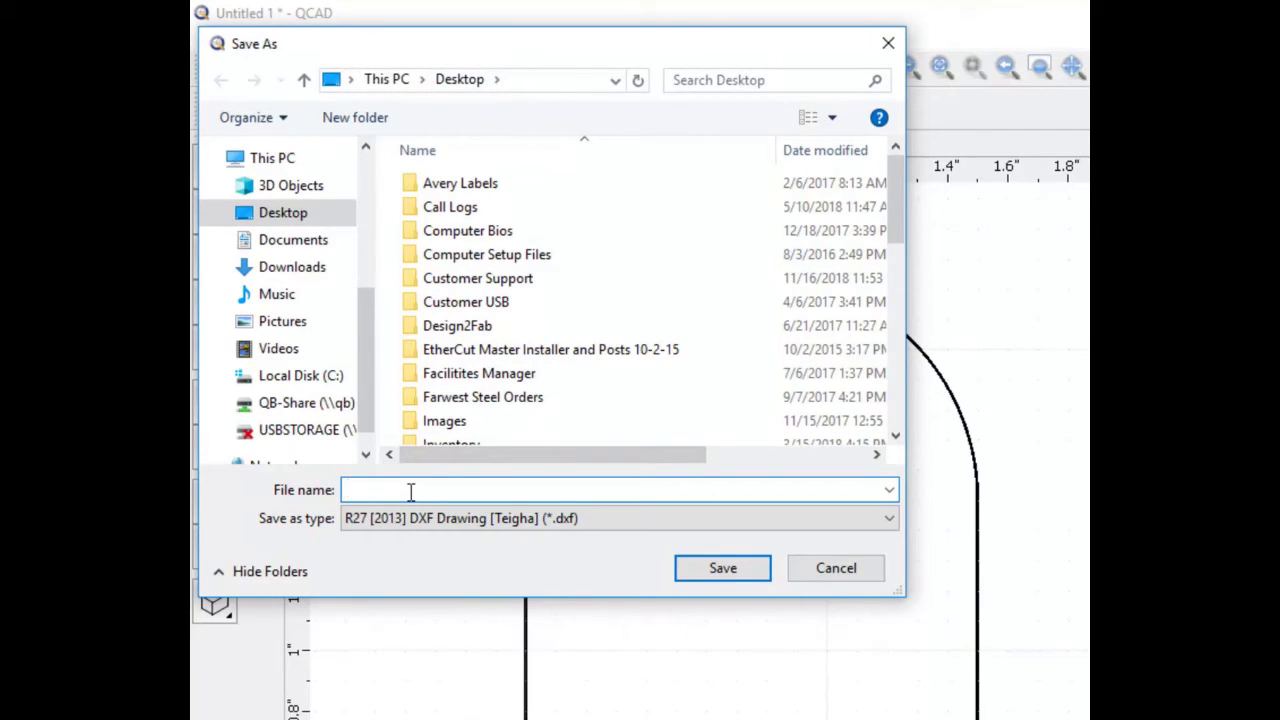
pyautogui.write('cont')
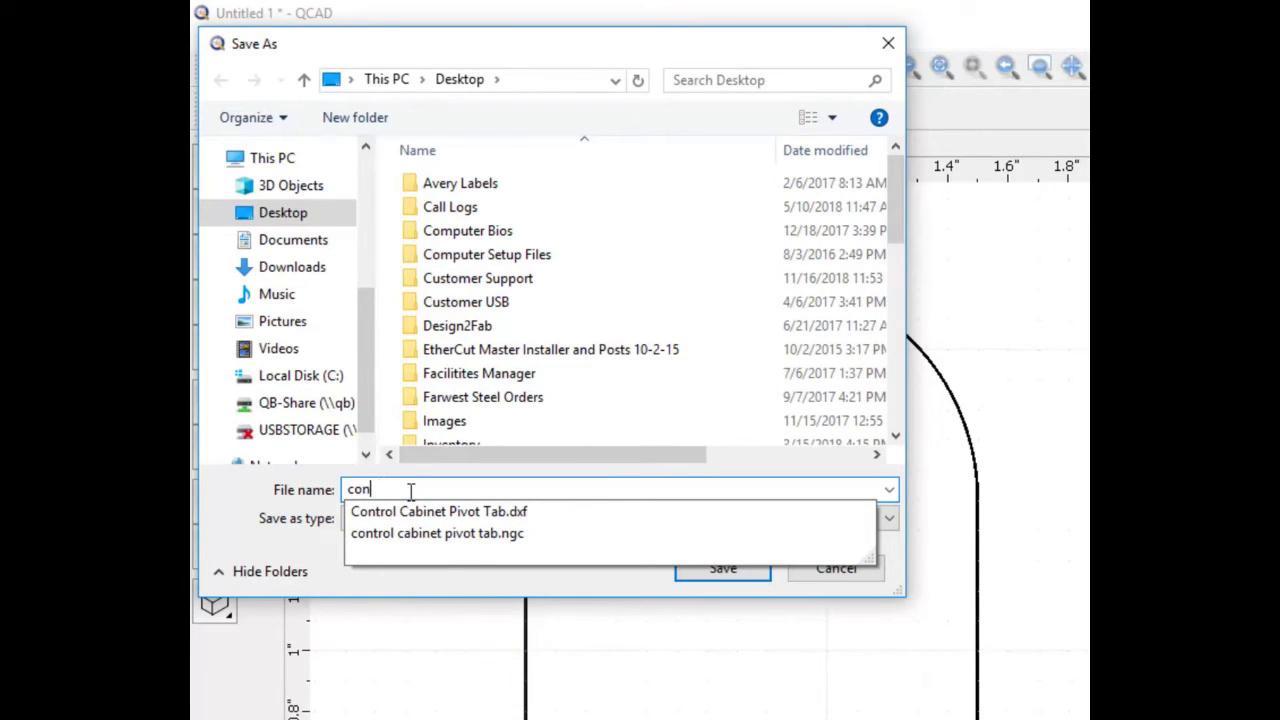
pyautogui.press('BackSpace')
pyautogui.press('BackSpace')
pyautogui.press('BackSpace')
pyautogui.write('Contro')
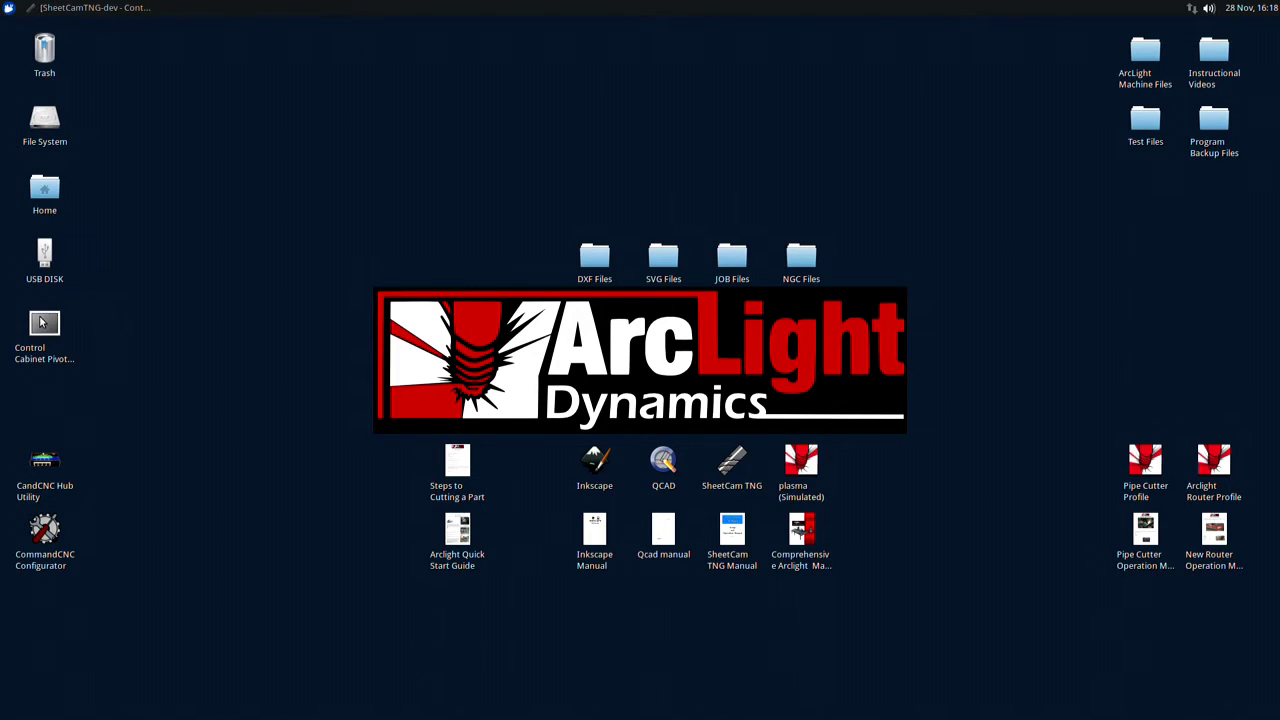
# Launch SheetCam TNG from its desktop icon
pyautogui.moveTo(33, 325)
pyautogui.moveTo(737, 462)
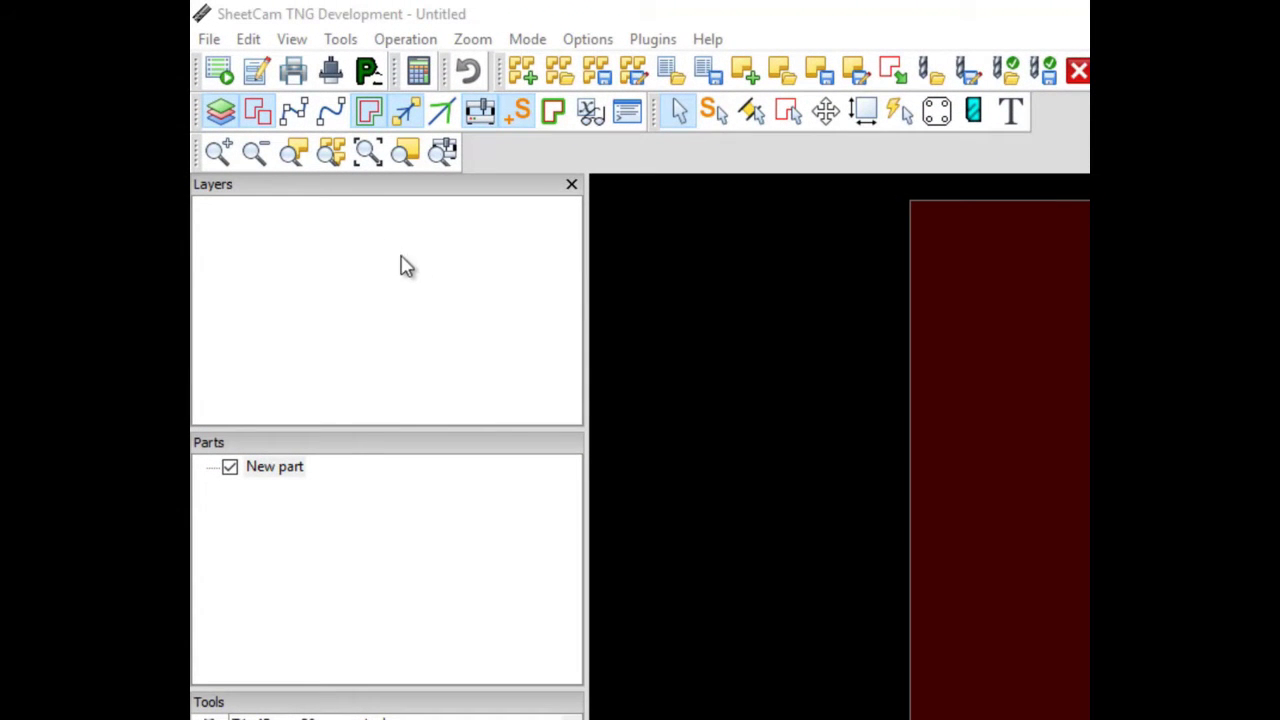
# Create a new part by importing control cabinet pivot tab.dxf with Inch scaling
pyautogui.click(210, 44)
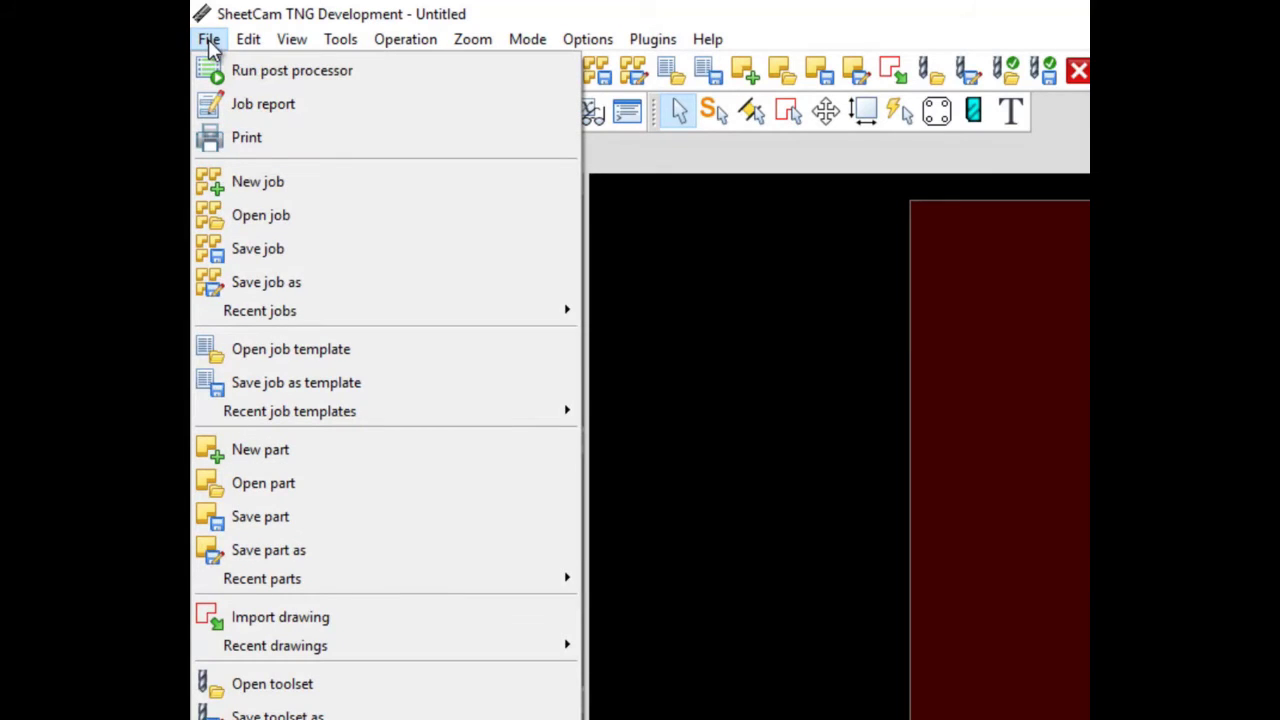
pyautogui.click(258, 449)
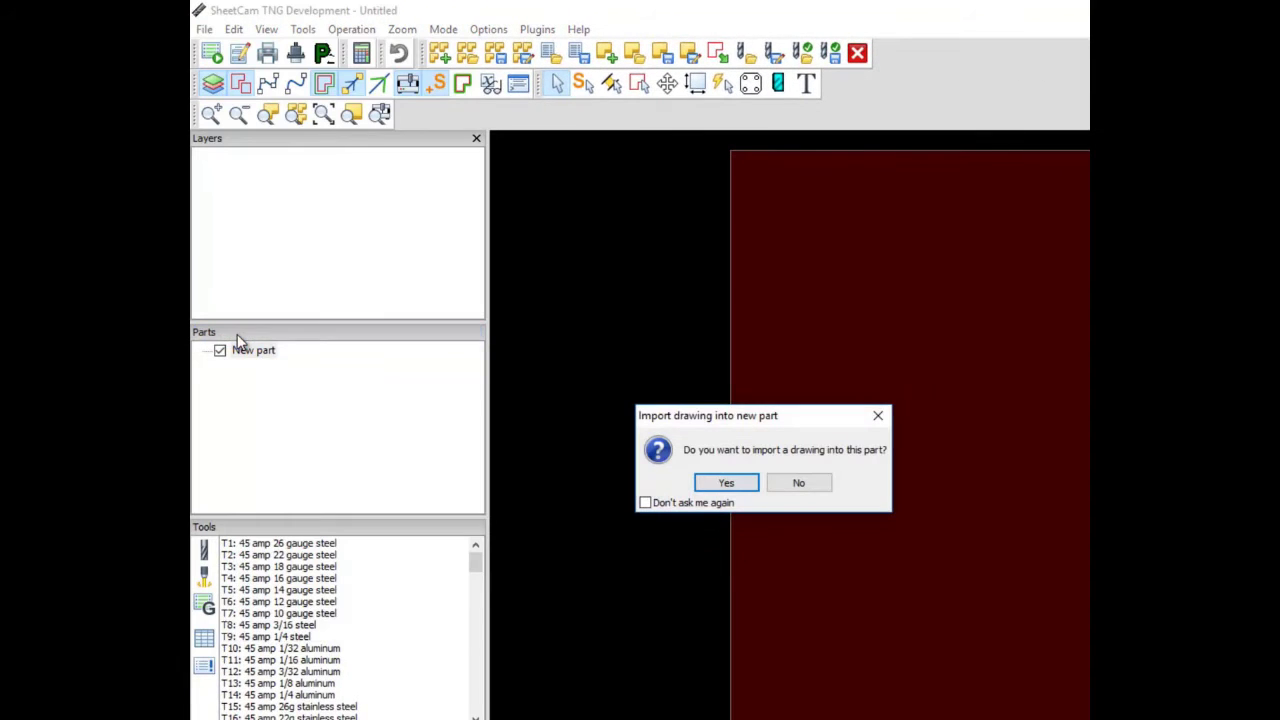
pyautogui.click(727, 483)
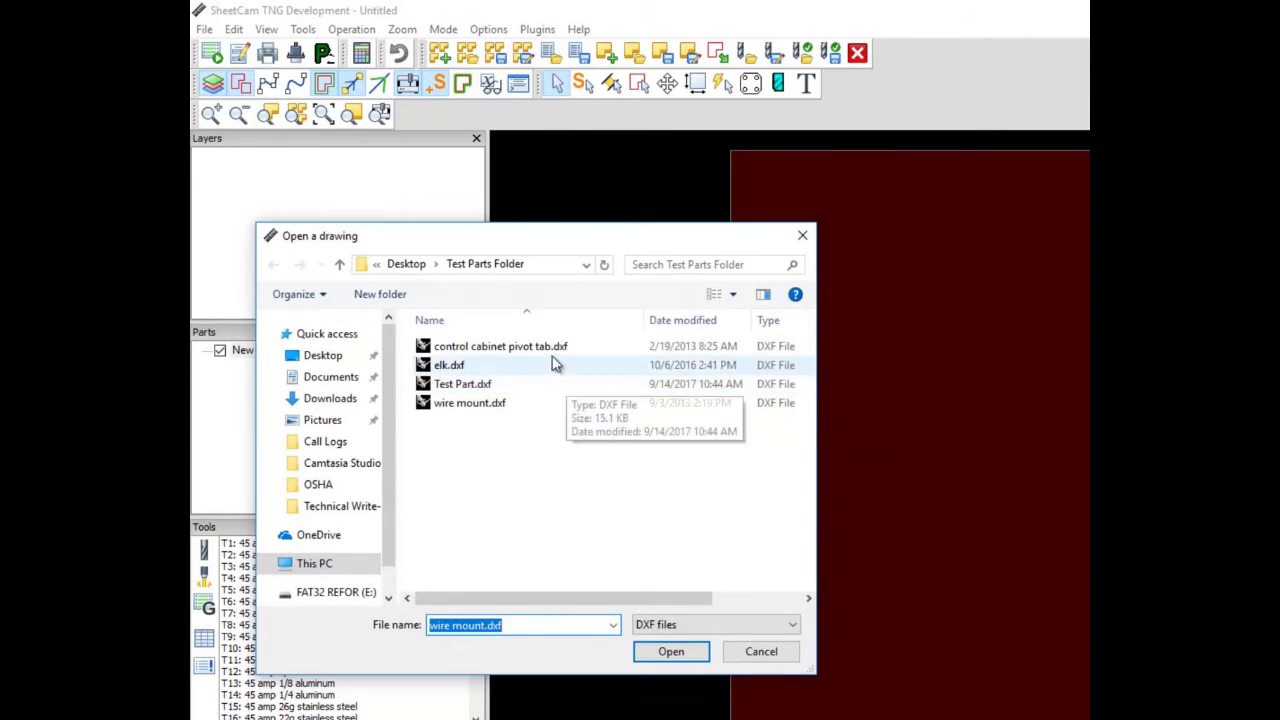
pyautogui.click(537, 349)
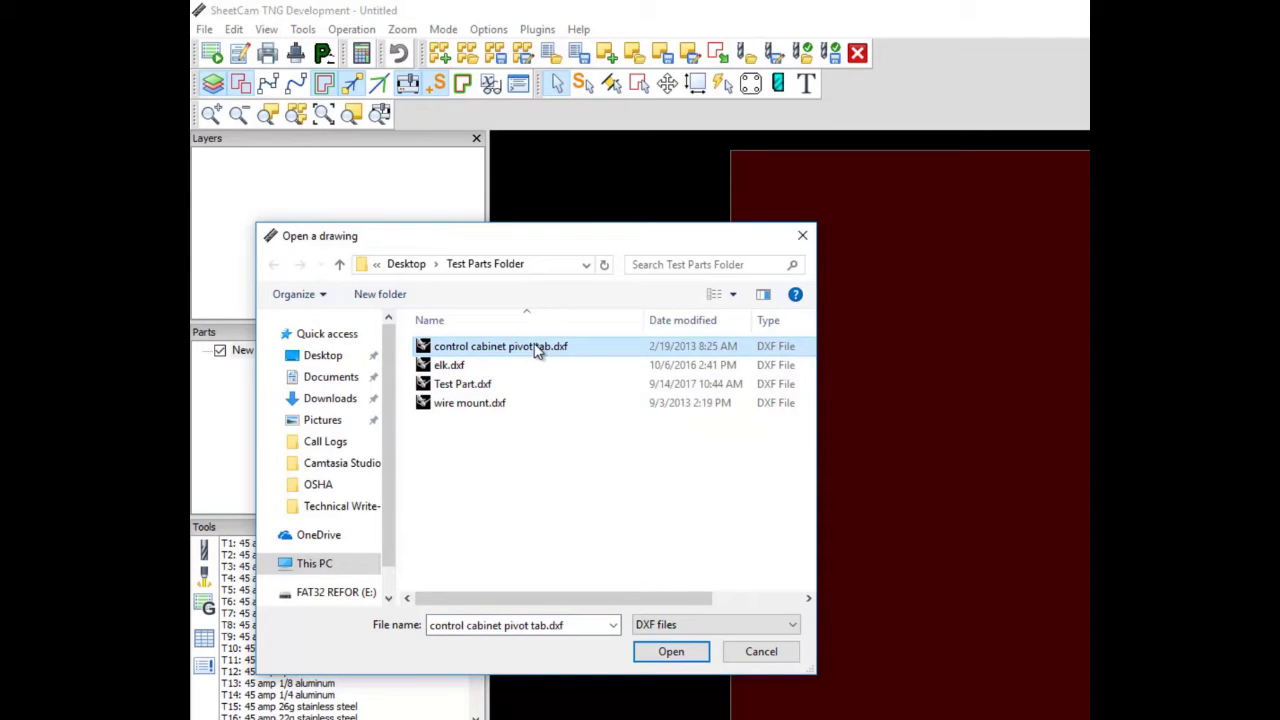
pyautogui.click(671, 652)
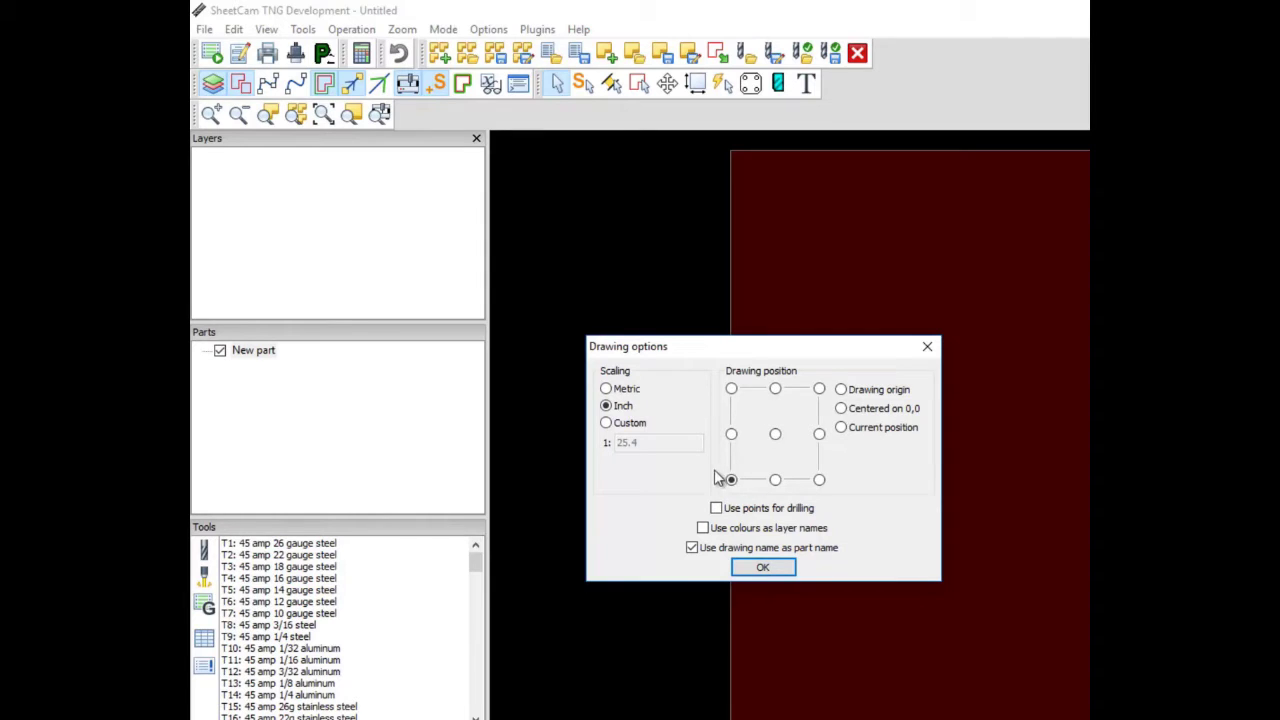
pyautogui.click(762, 568)
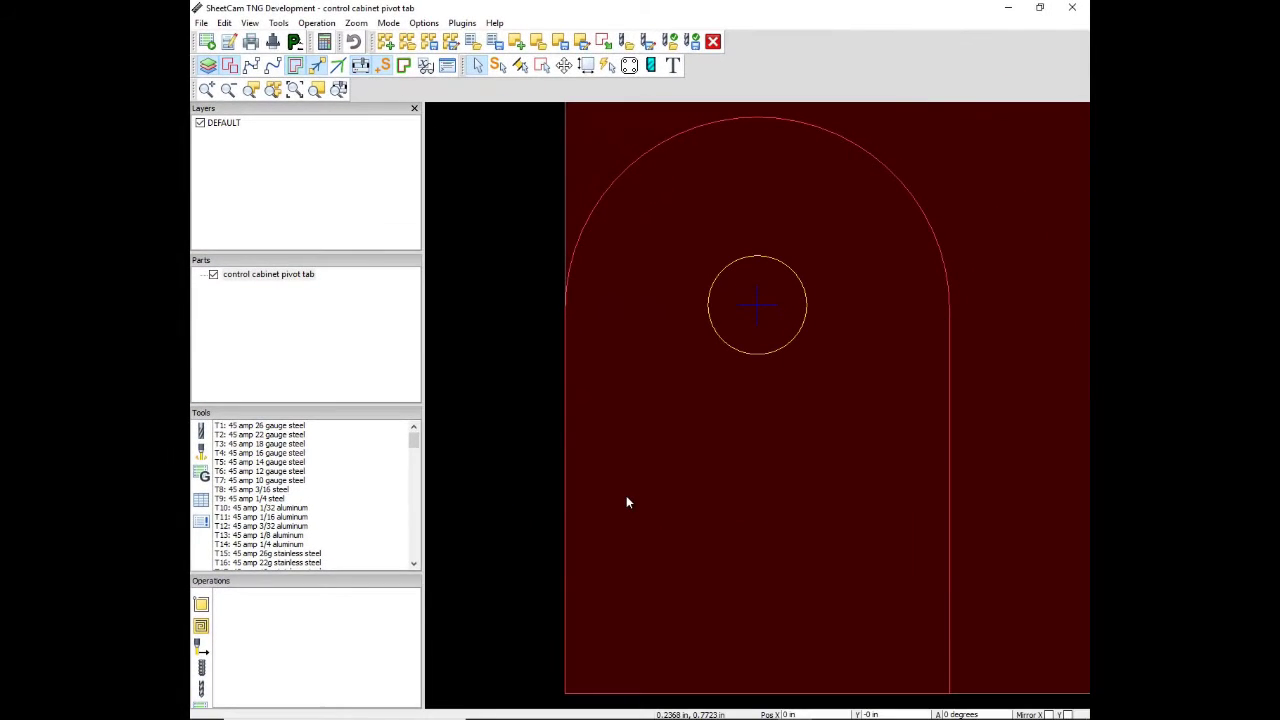
pyautogui.scroll(-3, 626, 495)
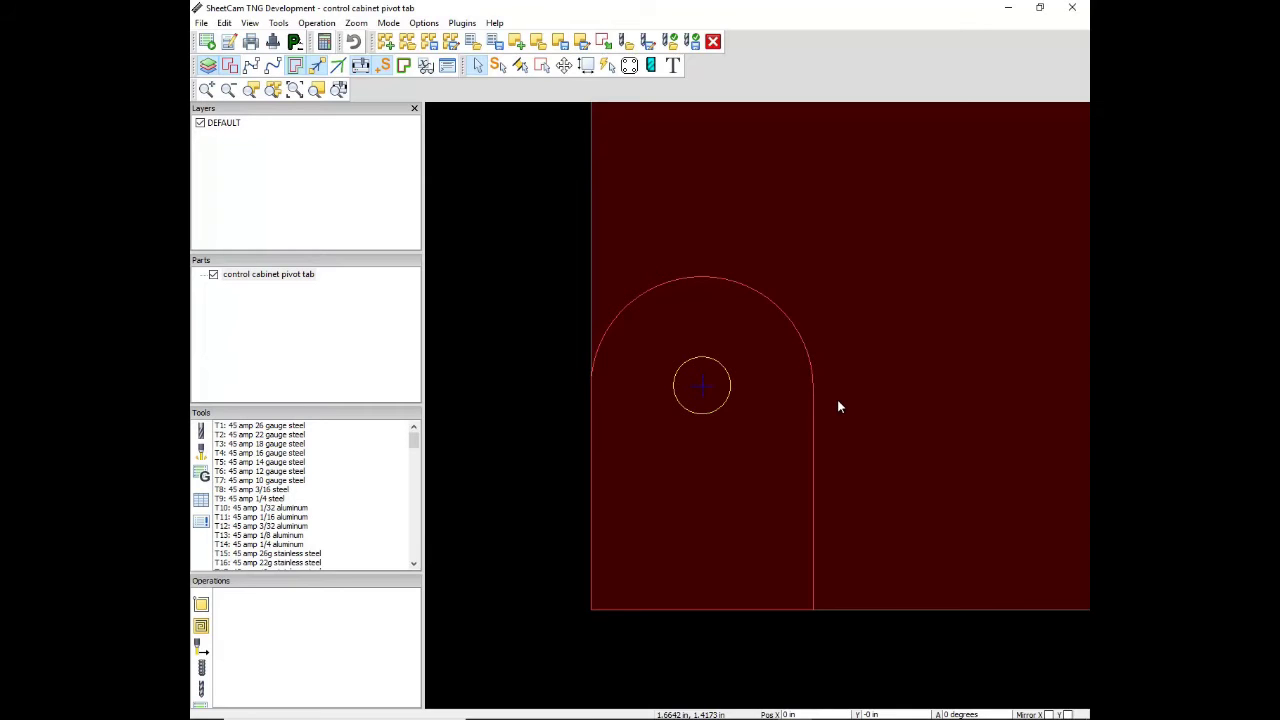
pyautogui.scroll(-1, 911, 436)
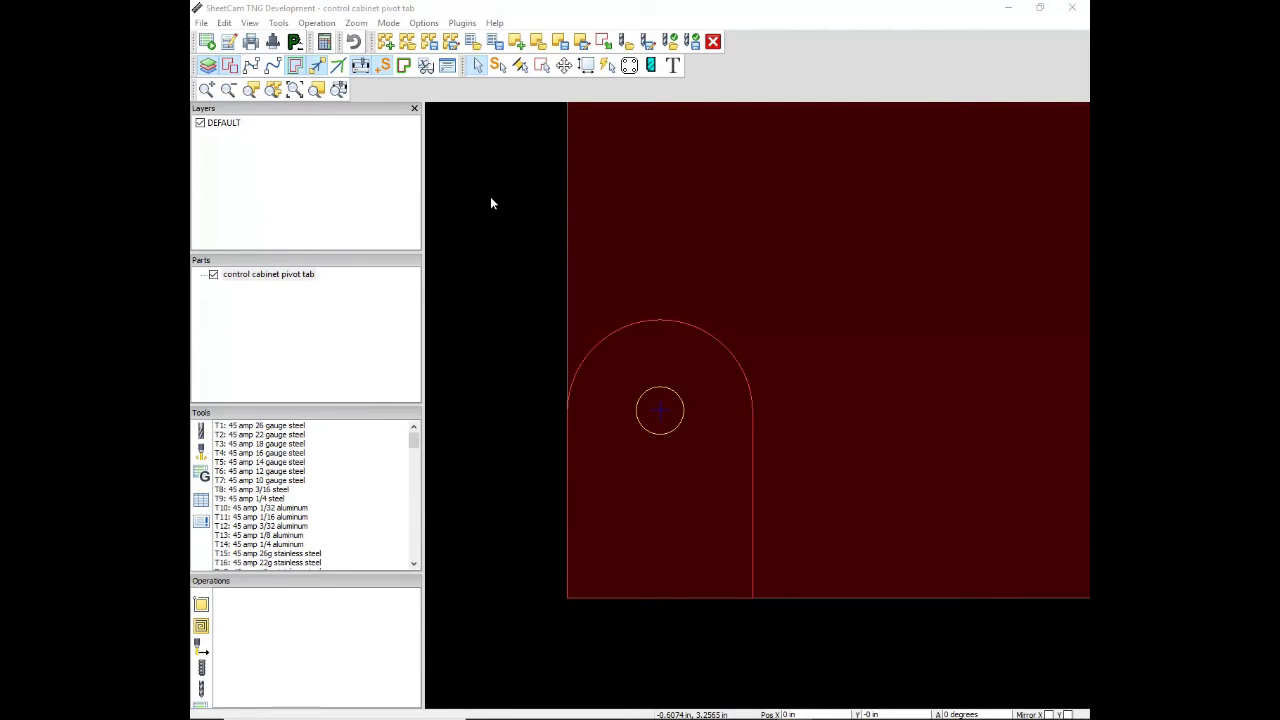
# Start a plasma jet cutting operation with Outside Offset on the DEFAULT layer
pyautogui.click(315, 23)
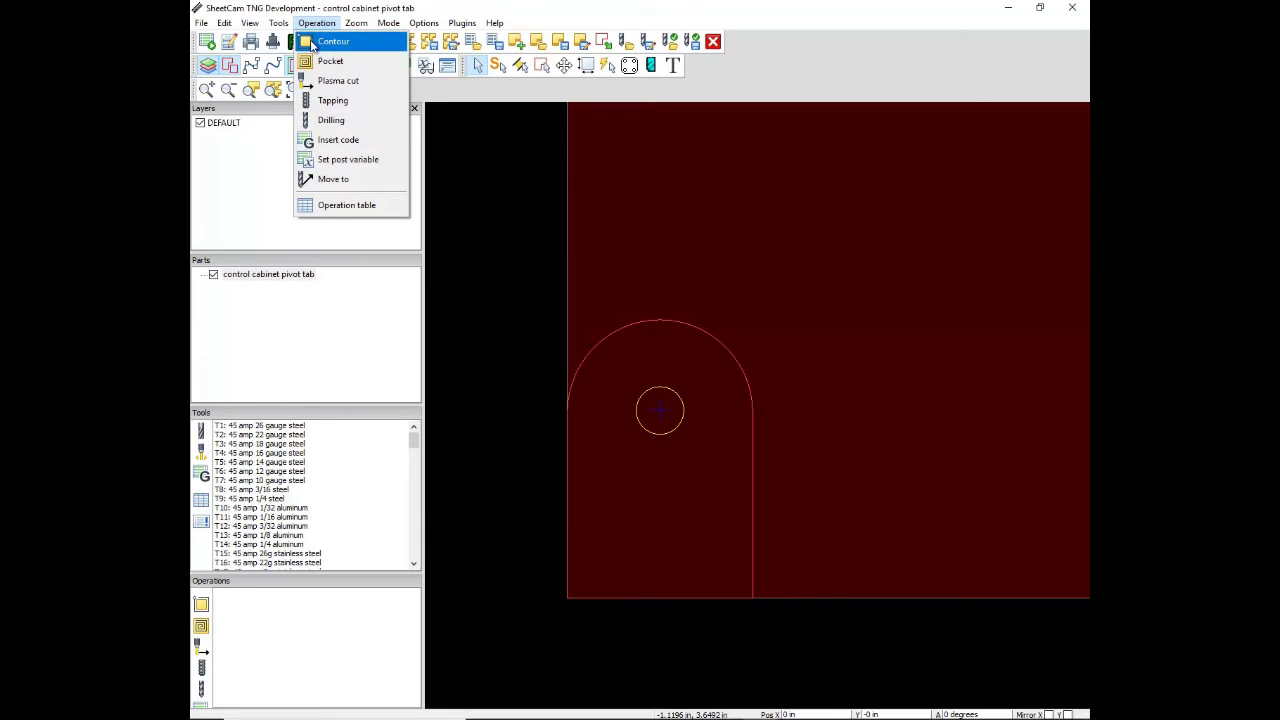
pyautogui.click(318, 81)
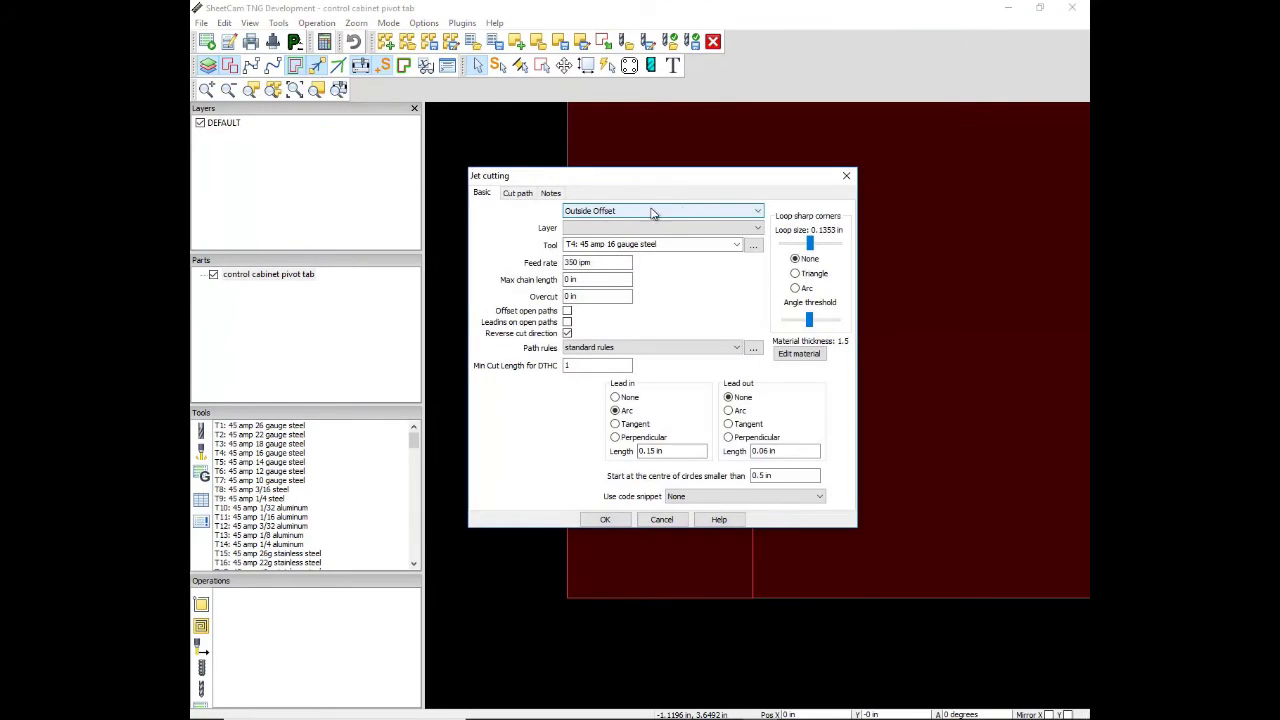
pyautogui.click(688, 212)
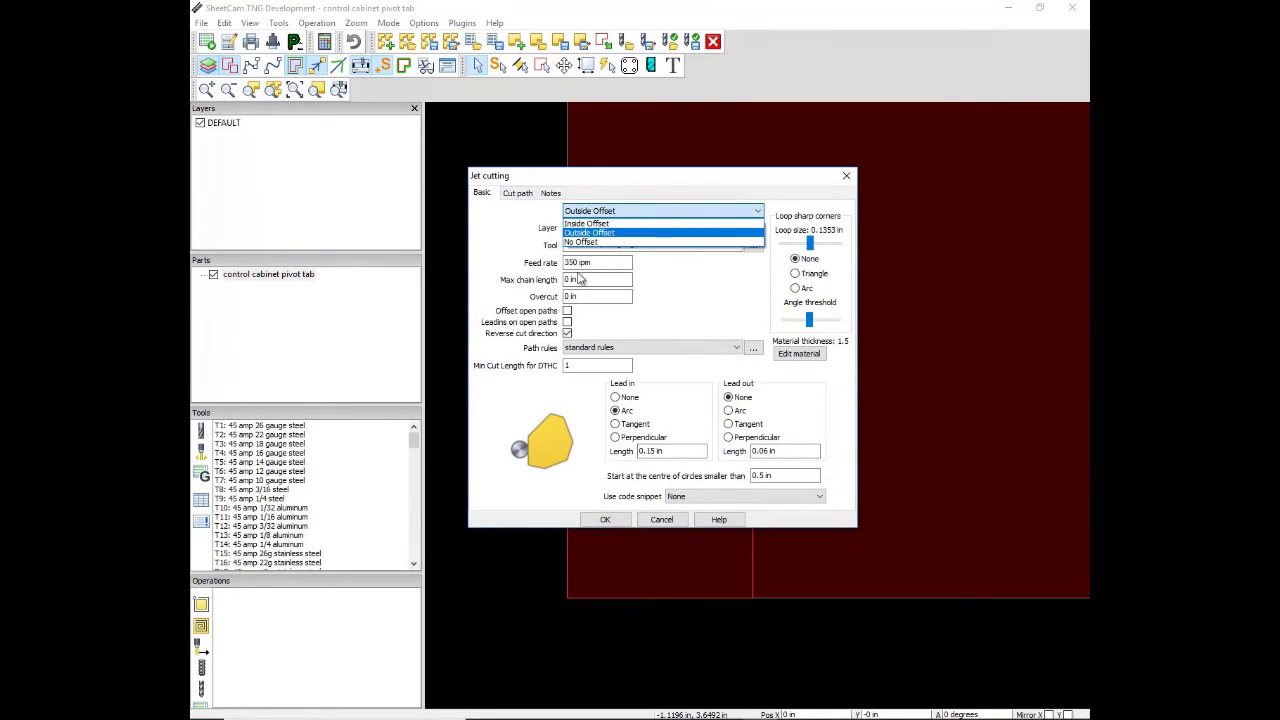
pyautogui.click(618, 211)
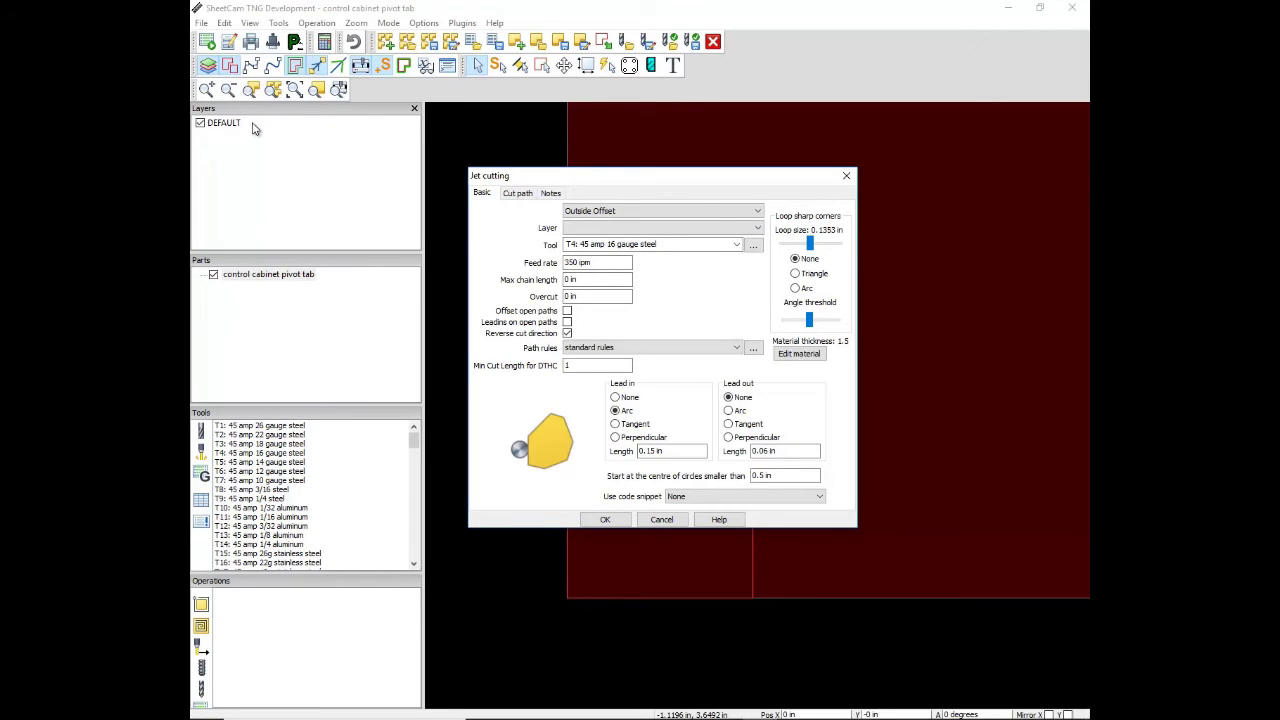
pyautogui.click(712, 228)
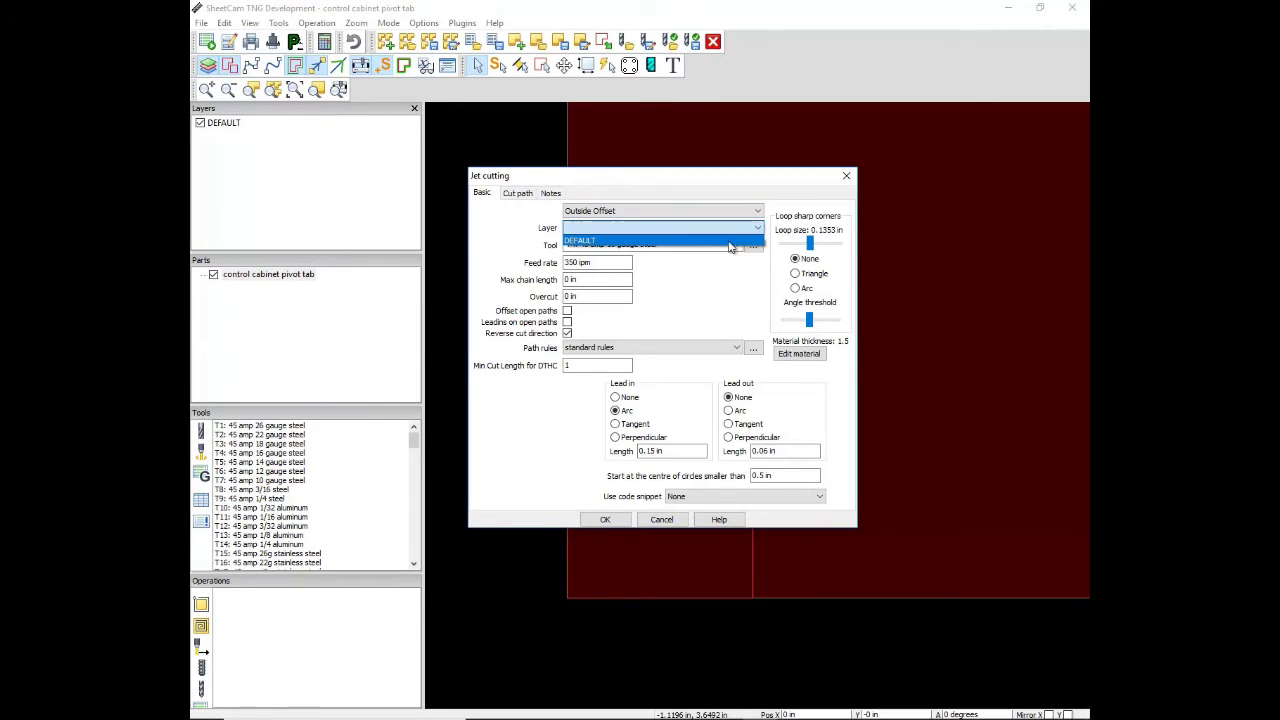
pyautogui.click(728, 243)
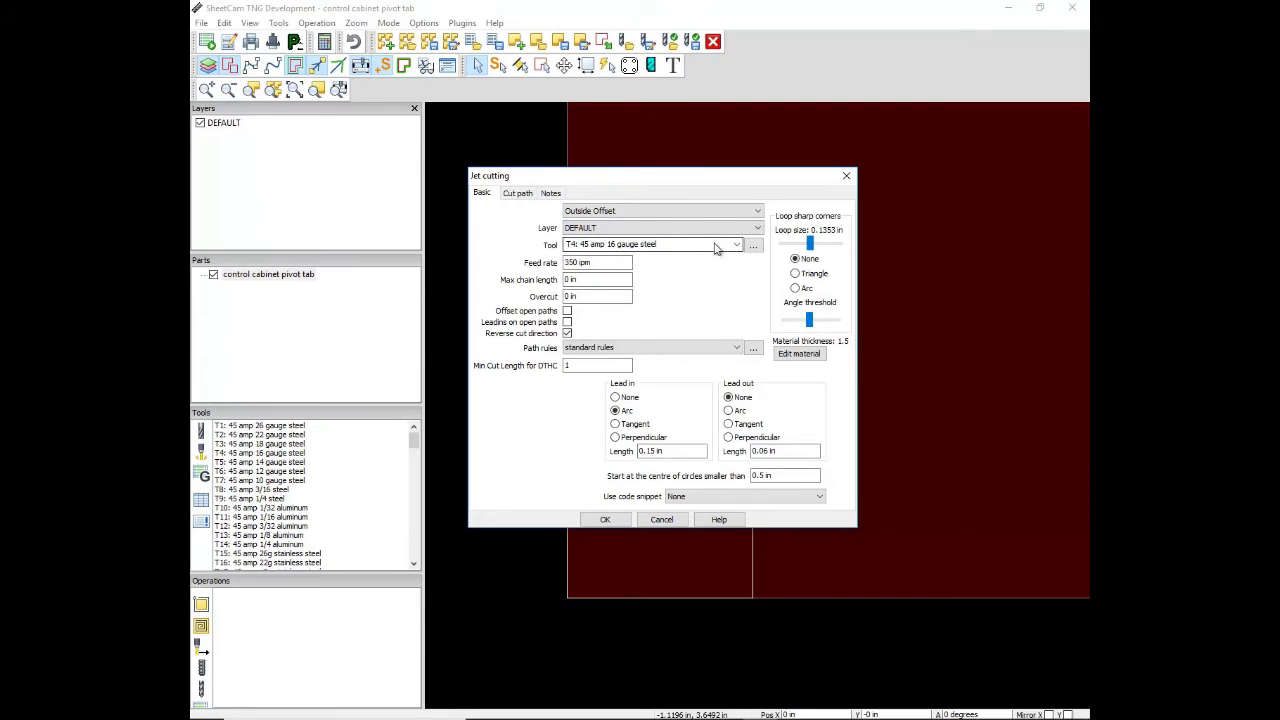
# Pick the T9 45 amp 1/4 steel tool after first trying T37 65 amp 1/4 steel
pyautogui.click(736, 245)
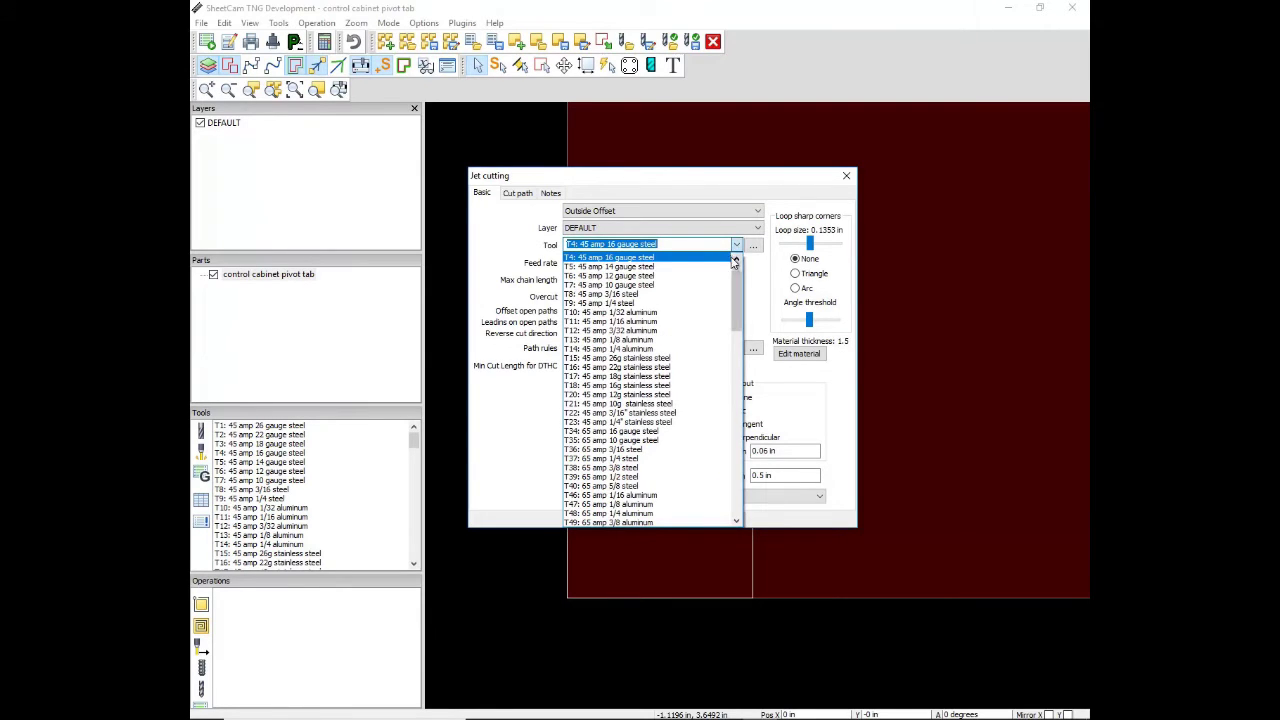
pyautogui.moveTo(736, 278); pyautogui.dragTo(736, 312)
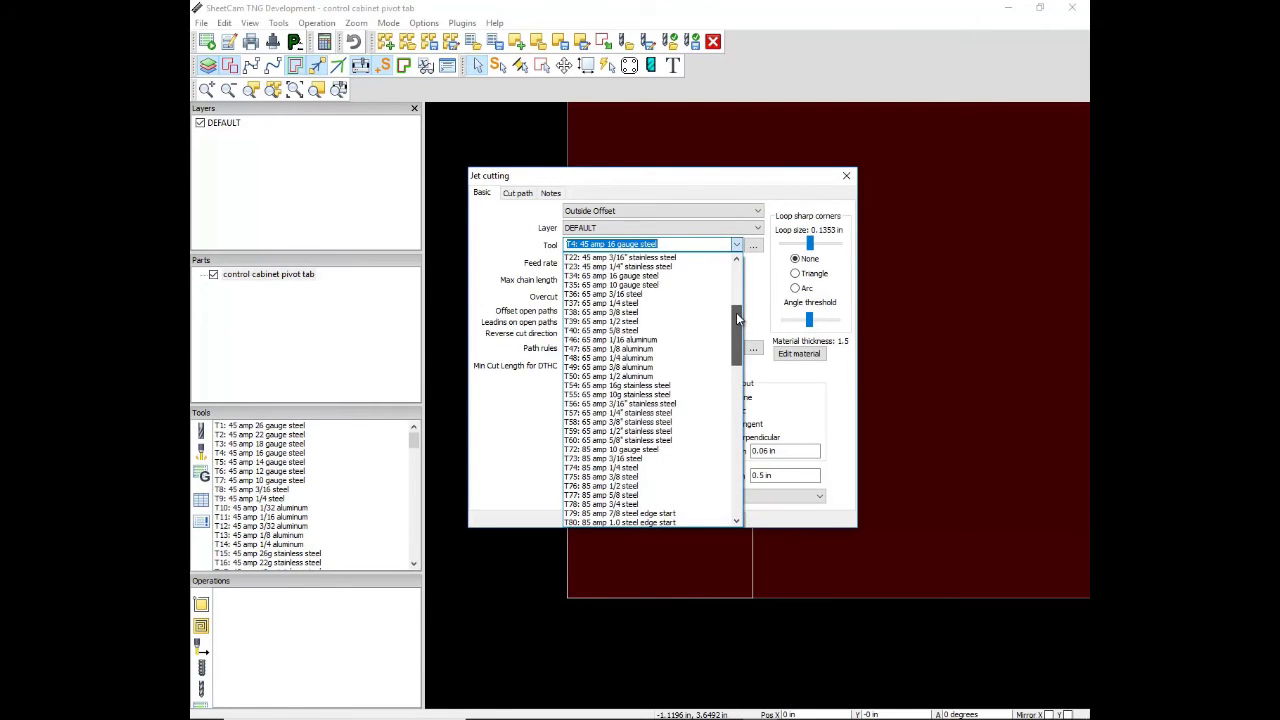
pyautogui.click(616, 306)
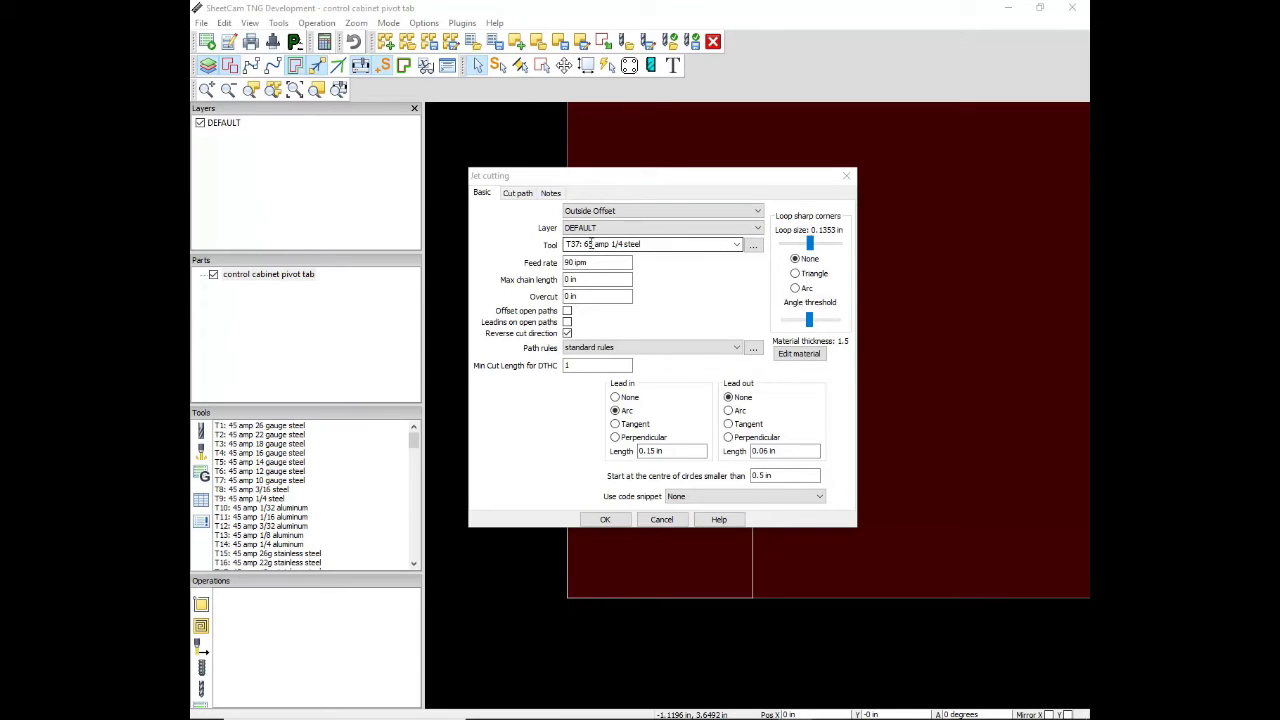
pyautogui.click(737, 246)
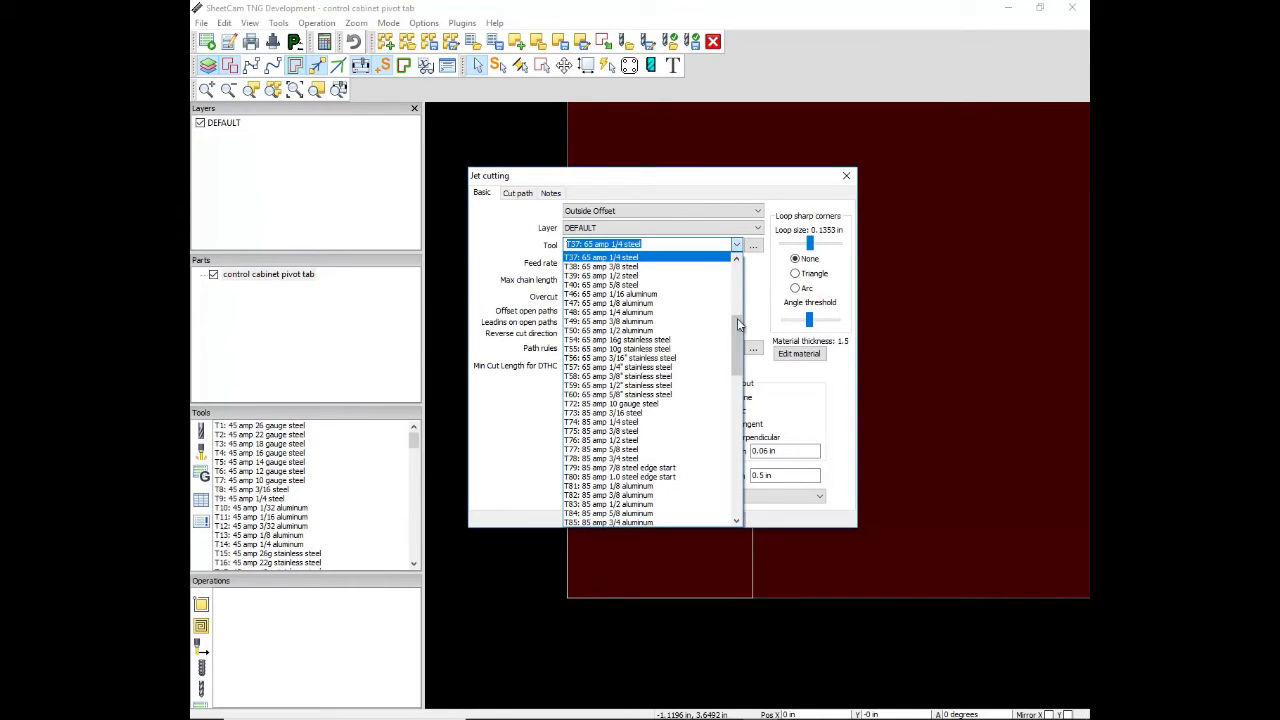
pyautogui.moveTo(737, 318); pyautogui.dragTo(735, 274)
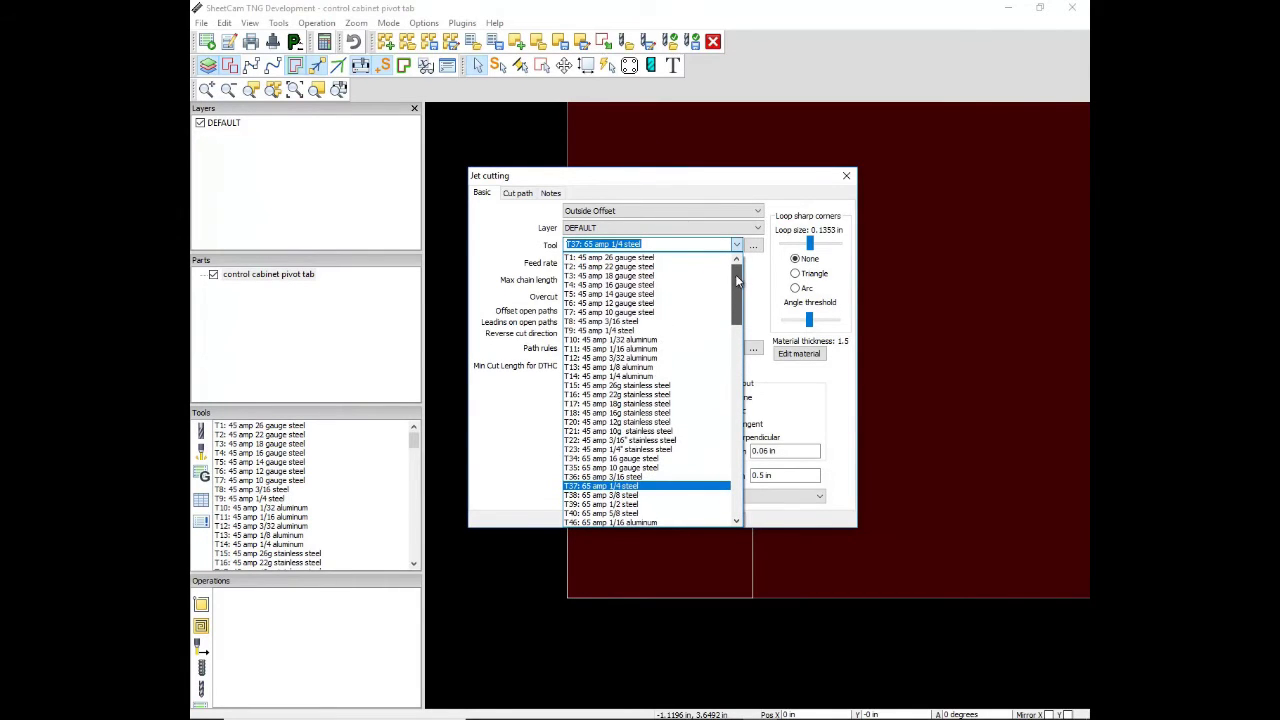
pyautogui.click(675, 331)
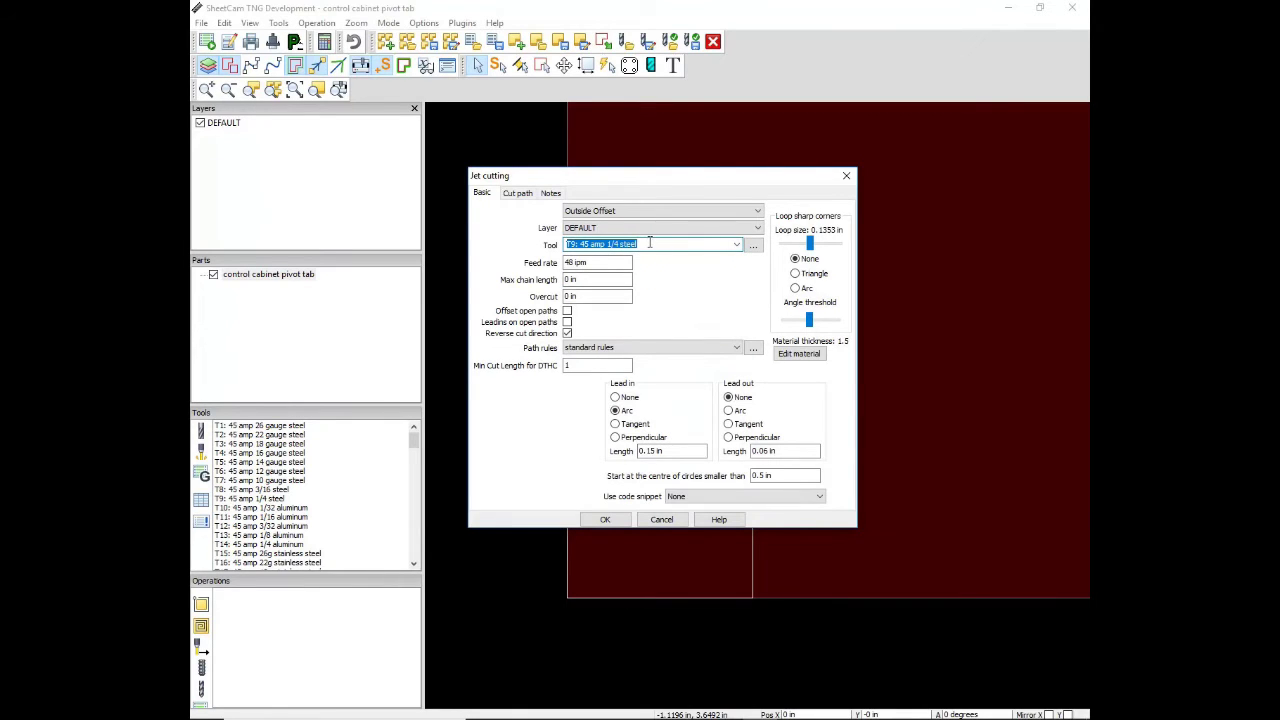
pyautogui.click(736, 245)
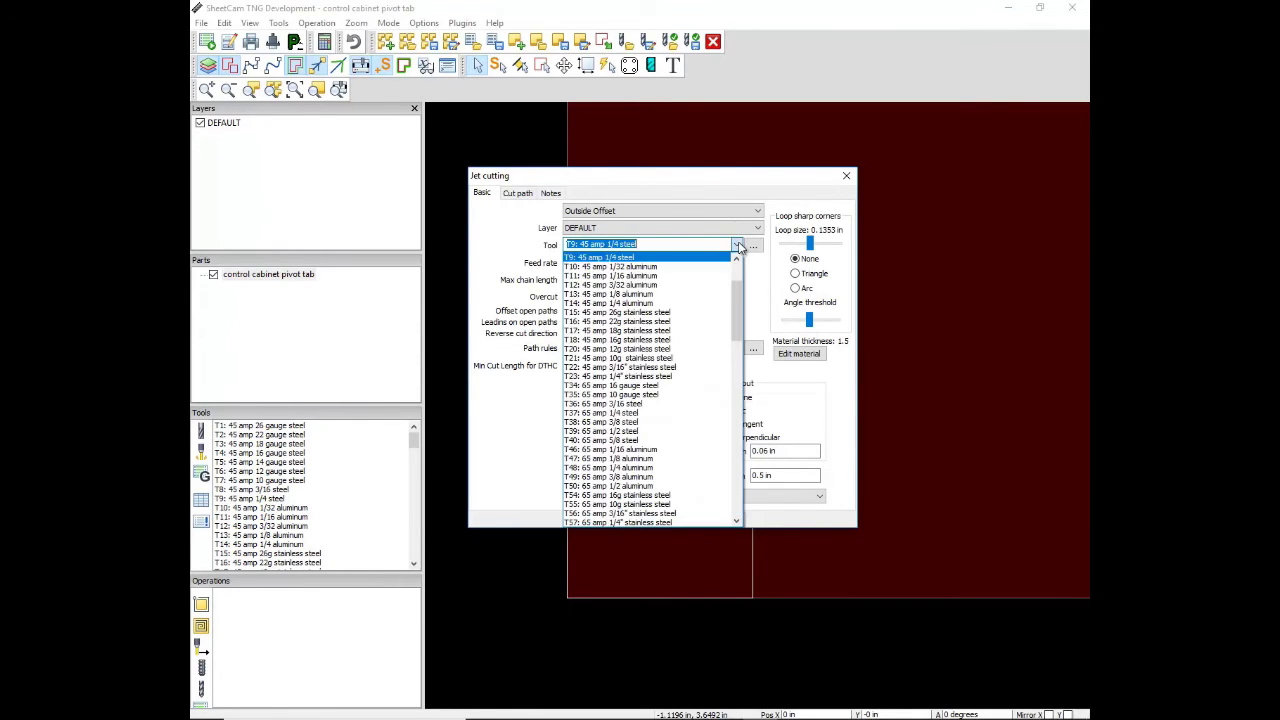
# Switch to the T37 65 amp 1/4 steel tool, use a tangent lead-in and arc lead-out, and create the cut
pyautogui.click(691, 423)
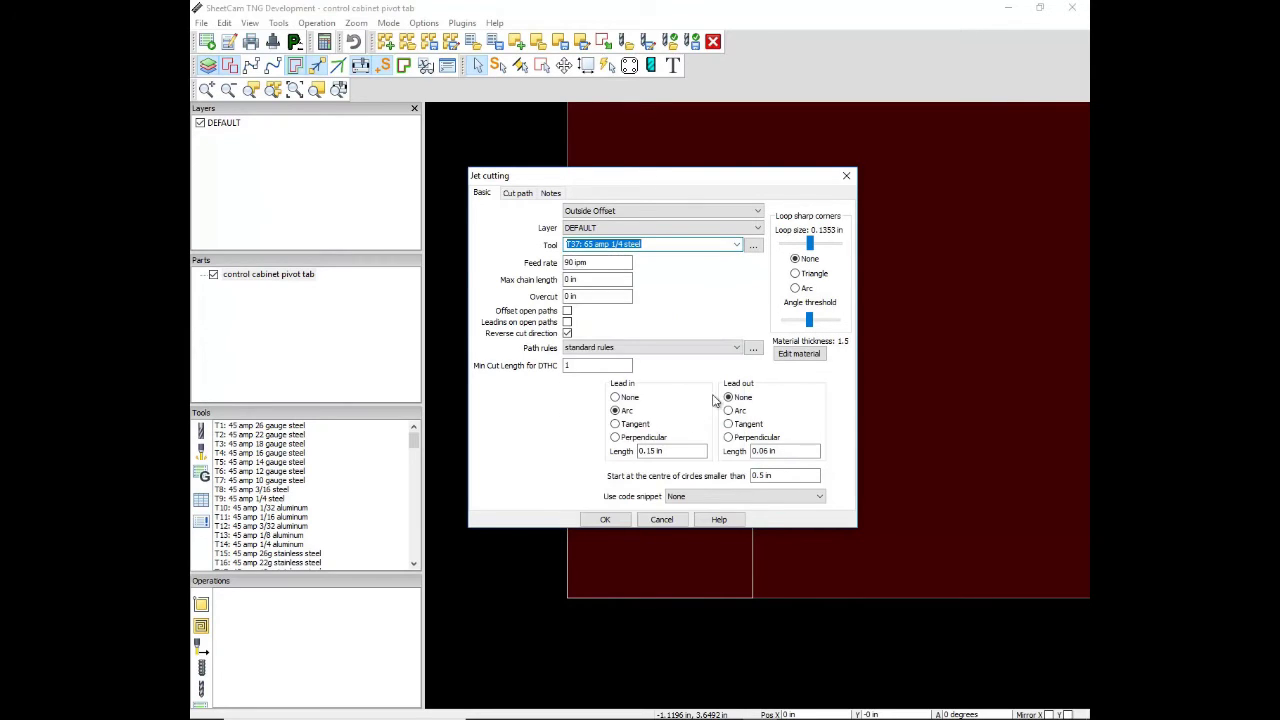
pyautogui.click(615, 424)
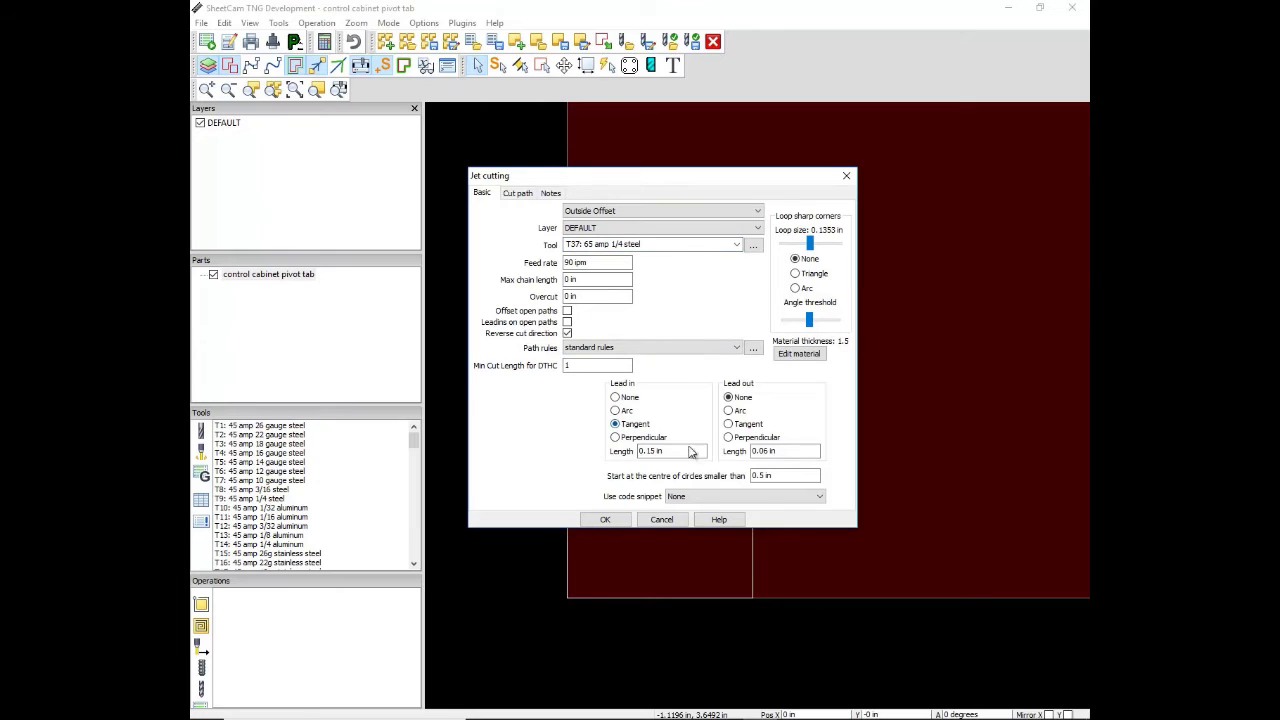
pyautogui.click(657, 453)
pyautogui.click(730, 412)
pyautogui.click(767, 451)
pyautogui.click(620, 520)
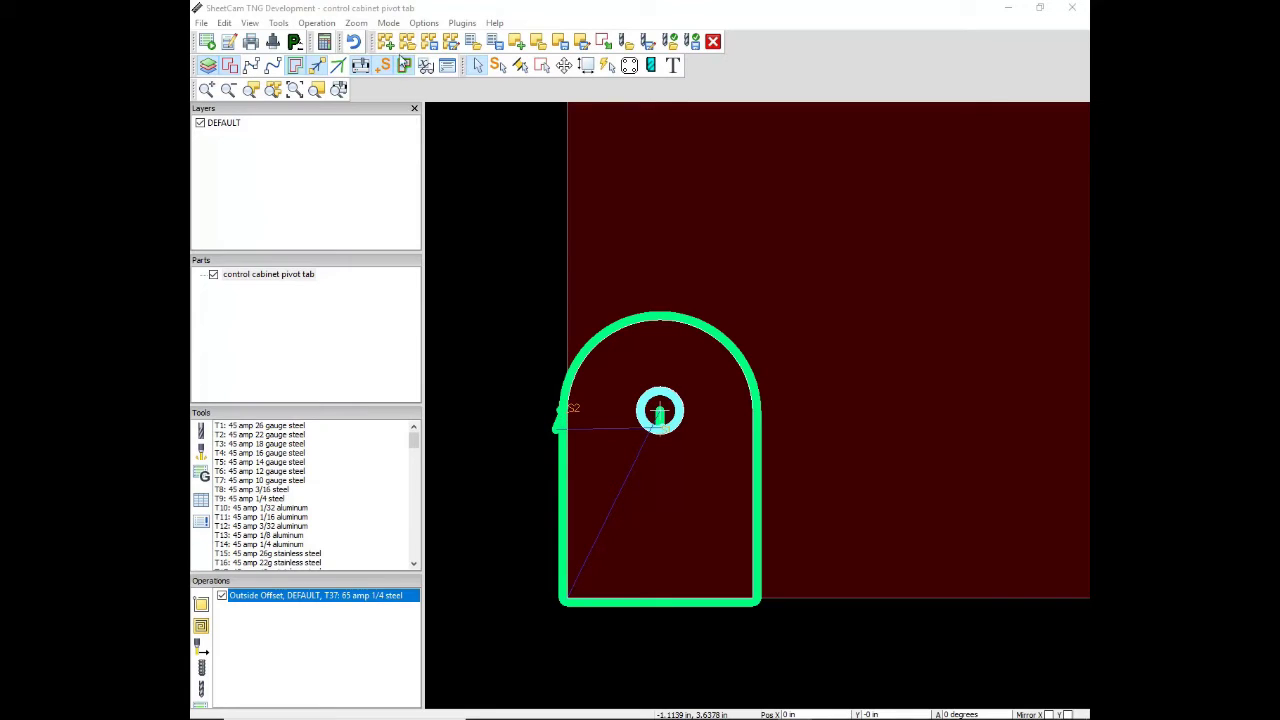
# In start-point editing mode, drag the outline's start point down the left edge to the bottom-left corner
pyautogui.click(390, 24)
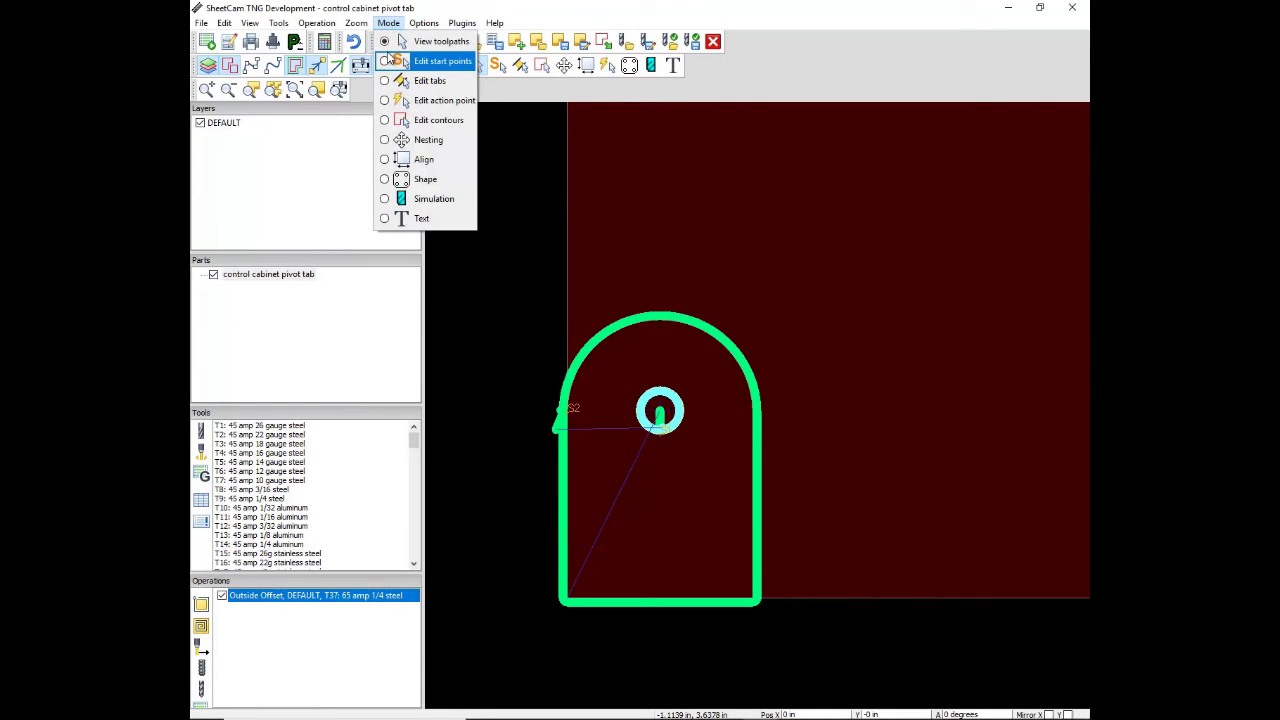
pyautogui.click(390, 62)
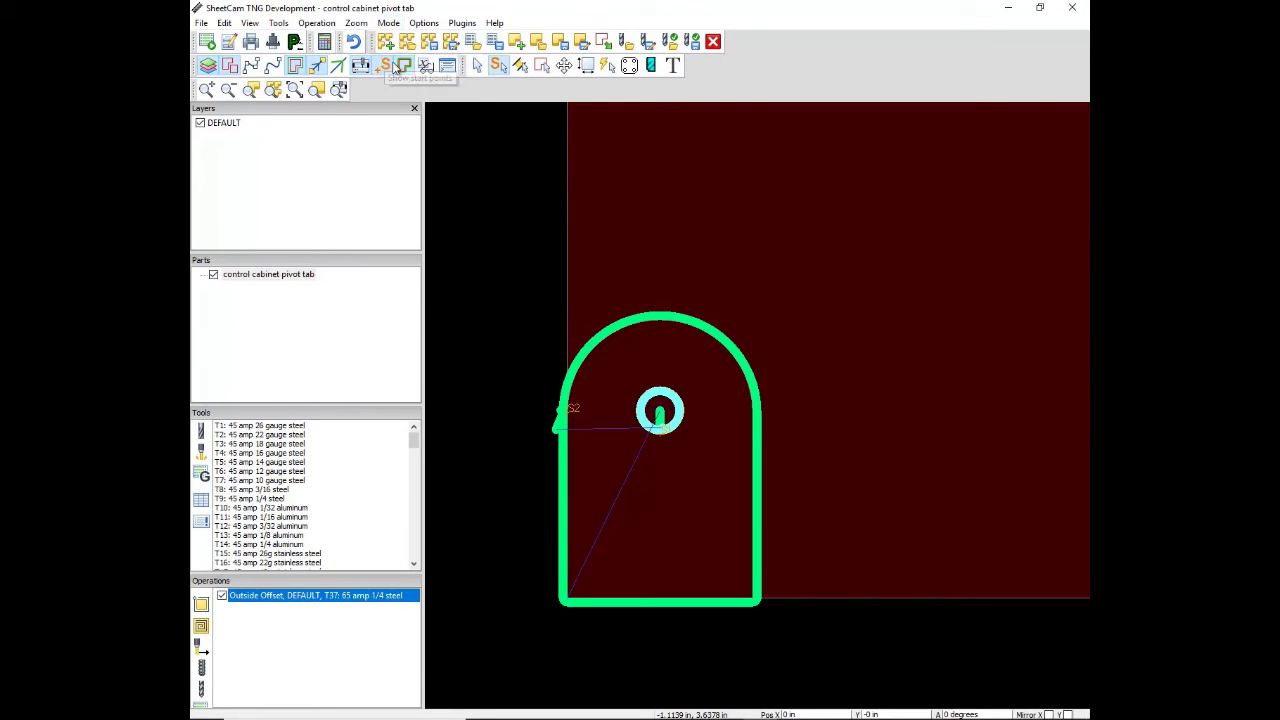
pyautogui.click(580, 352)
pyautogui.click(568, 410)
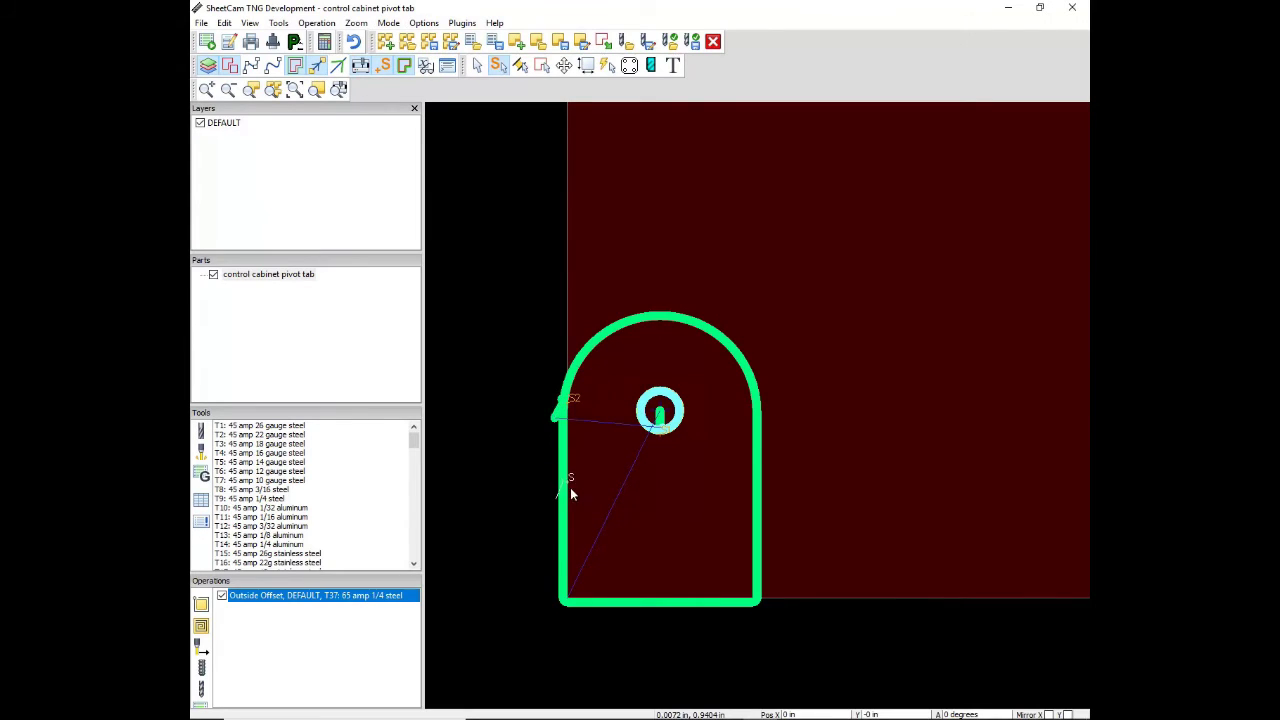
pyautogui.click(570, 490)
pyautogui.moveTo(569, 538); pyautogui.dragTo(564, 612)
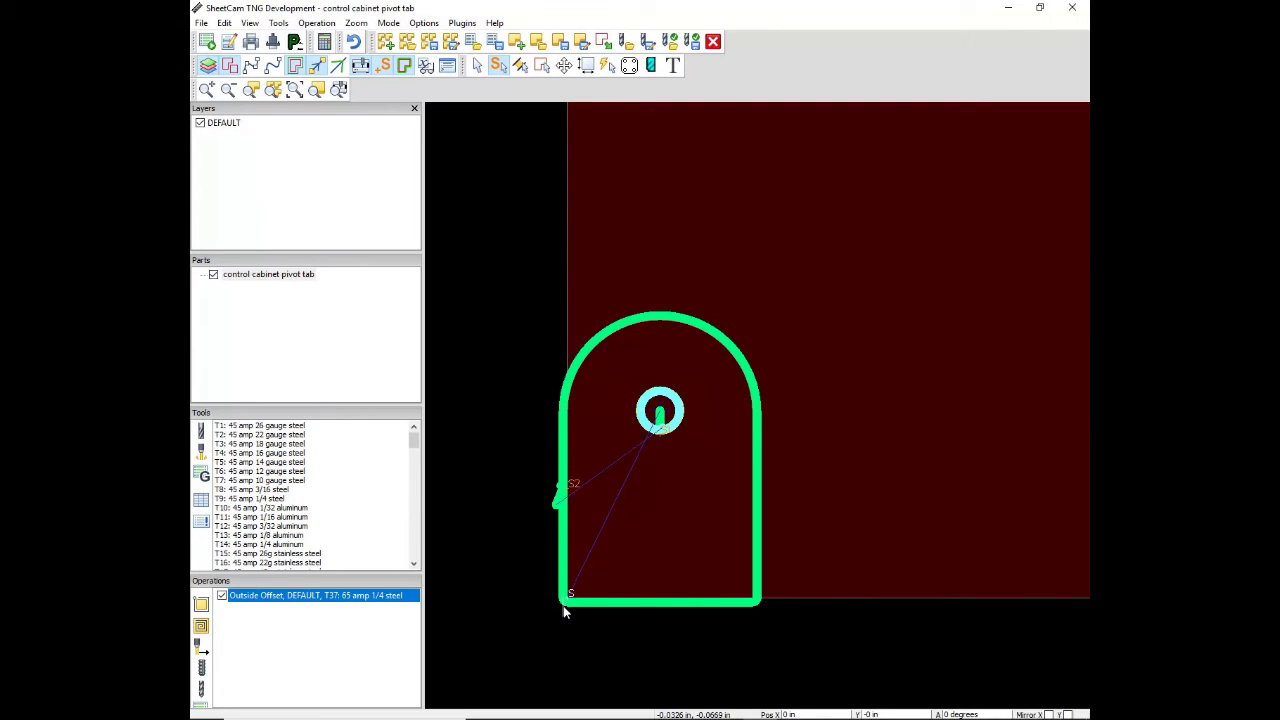
pyautogui.click(563, 606)
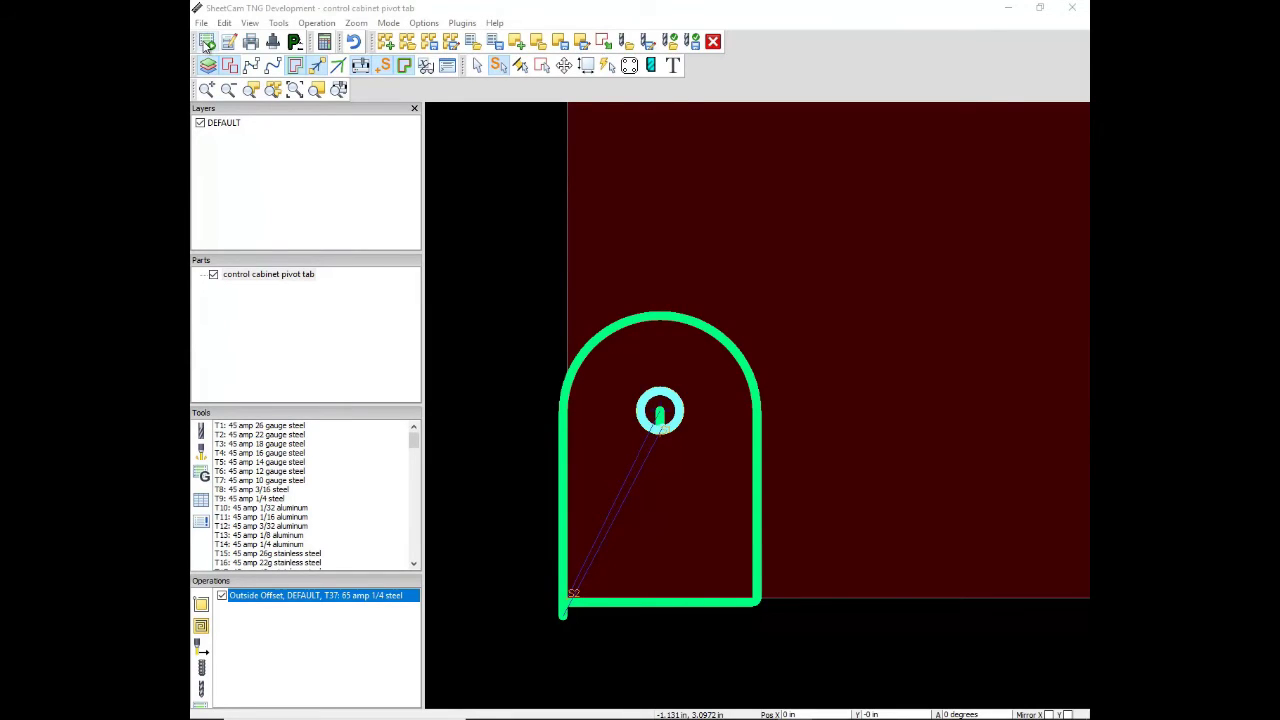
# Run the post processor, saving control cabinet pivot tab.ngc to the Desktop, and dismiss the report
pyautogui.click(203, 23)
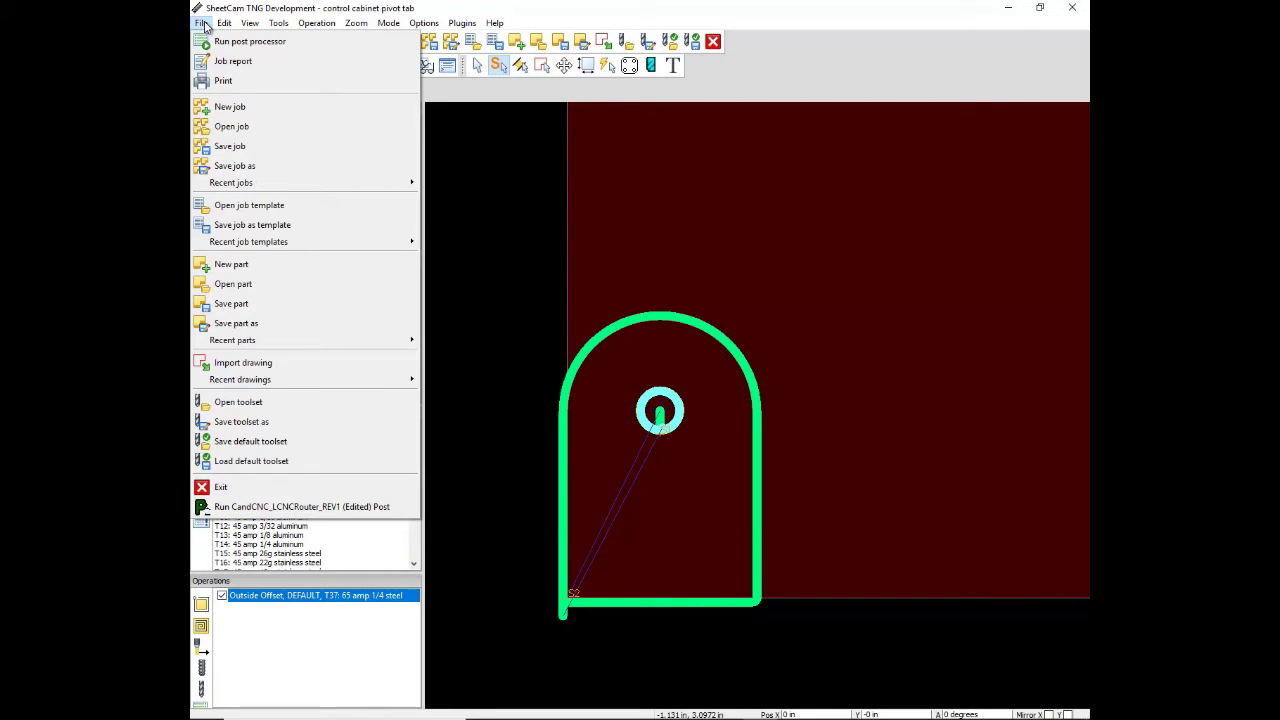
pyautogui.click(212, 43)
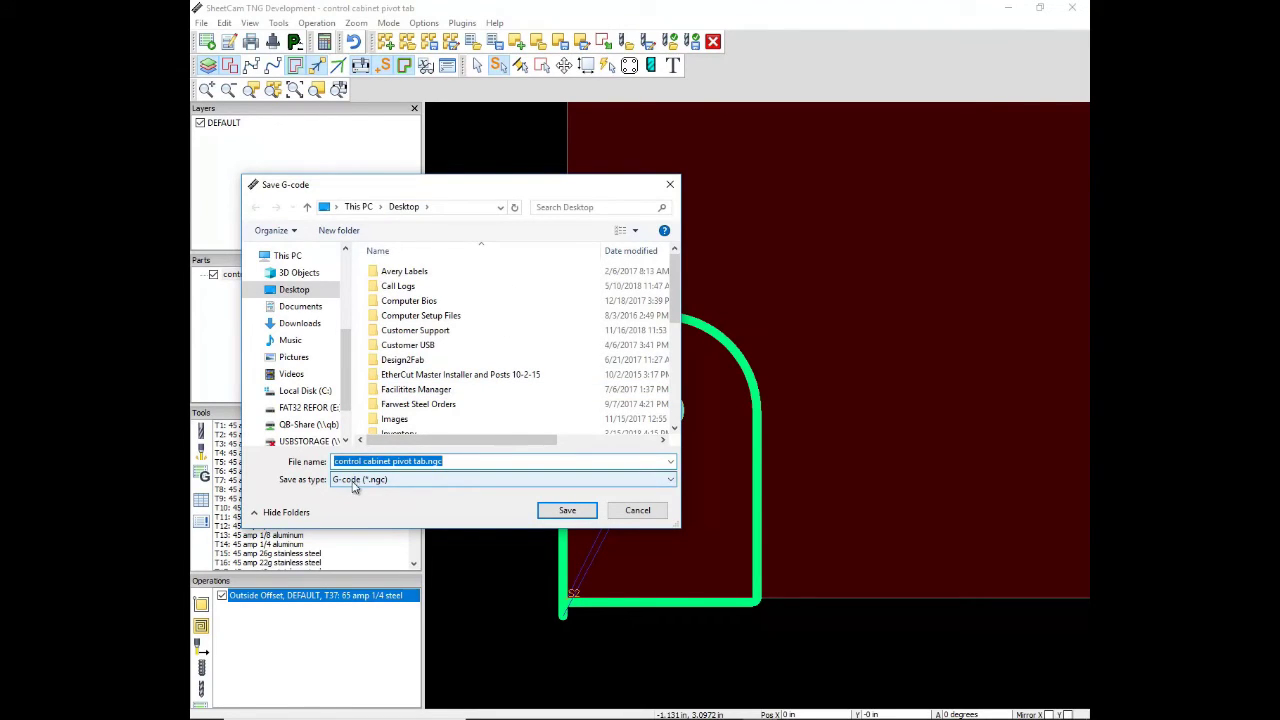
pyautogui.click(567, 511)
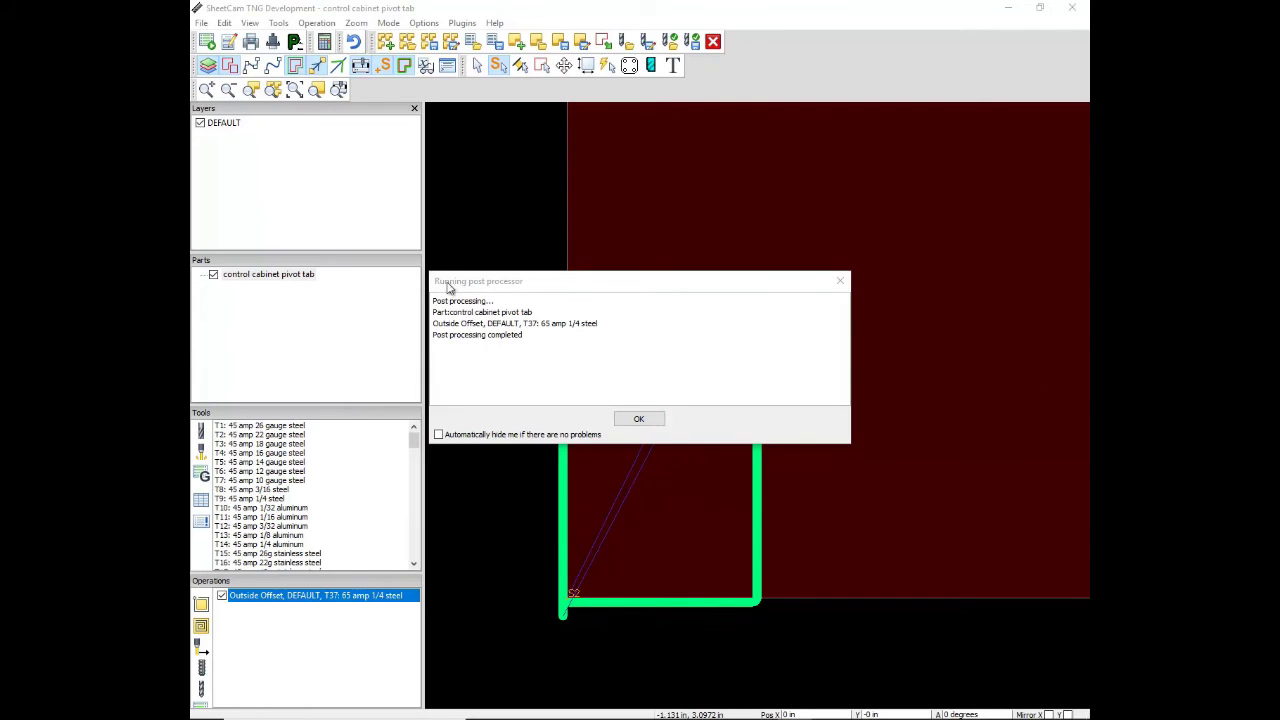
pyautogui.click(640, 420)
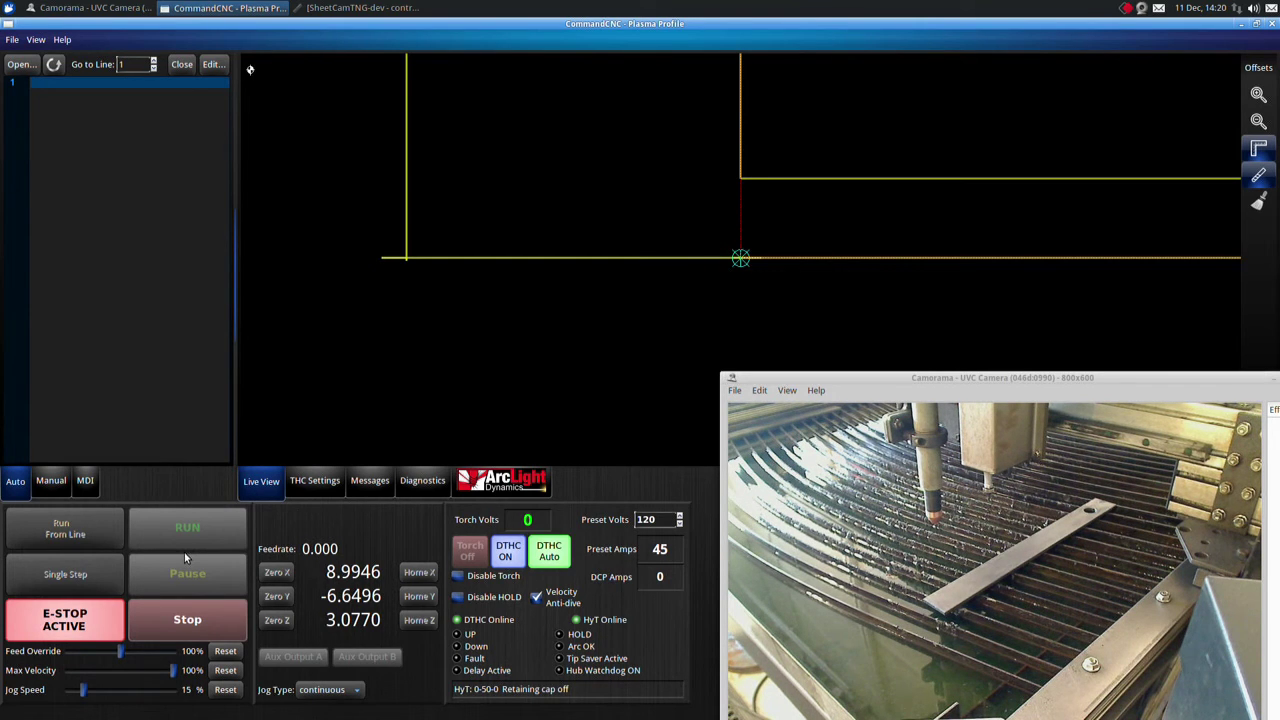
# Release the emergency stop and jog the torch in X and Y over the steel strip
pyautogui.click(73, 622)
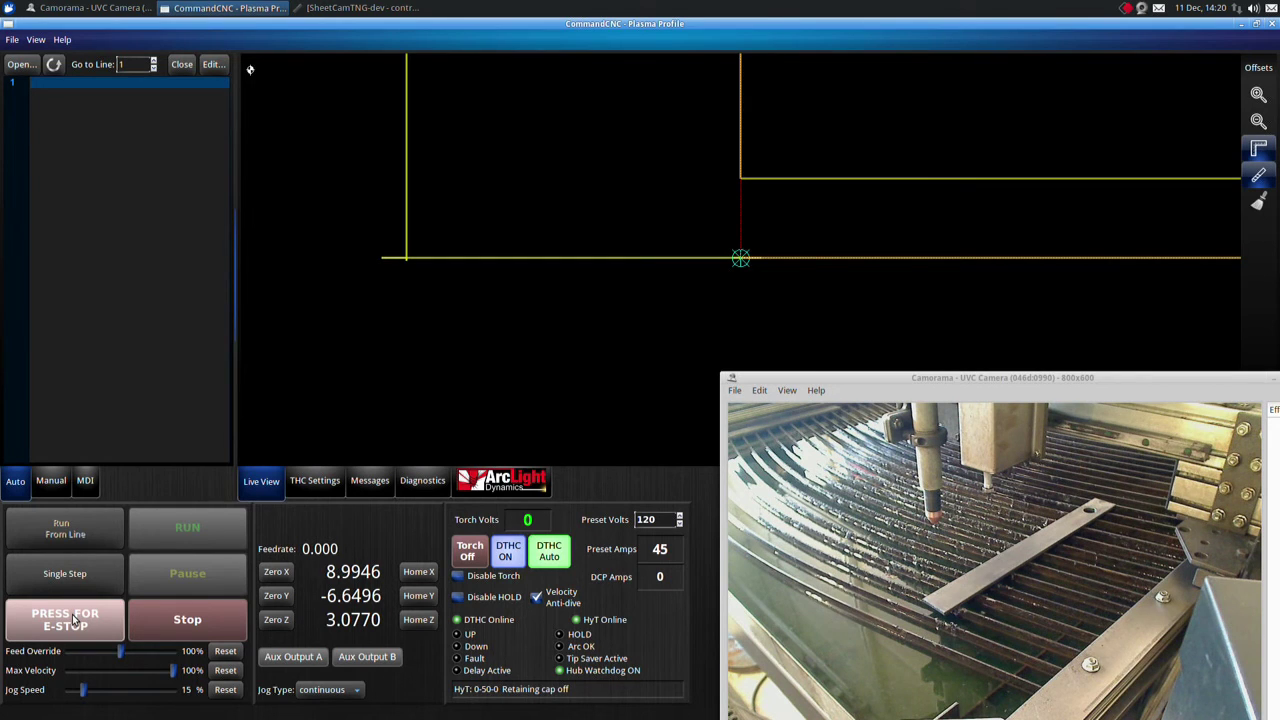
pyautogui.press('Up')
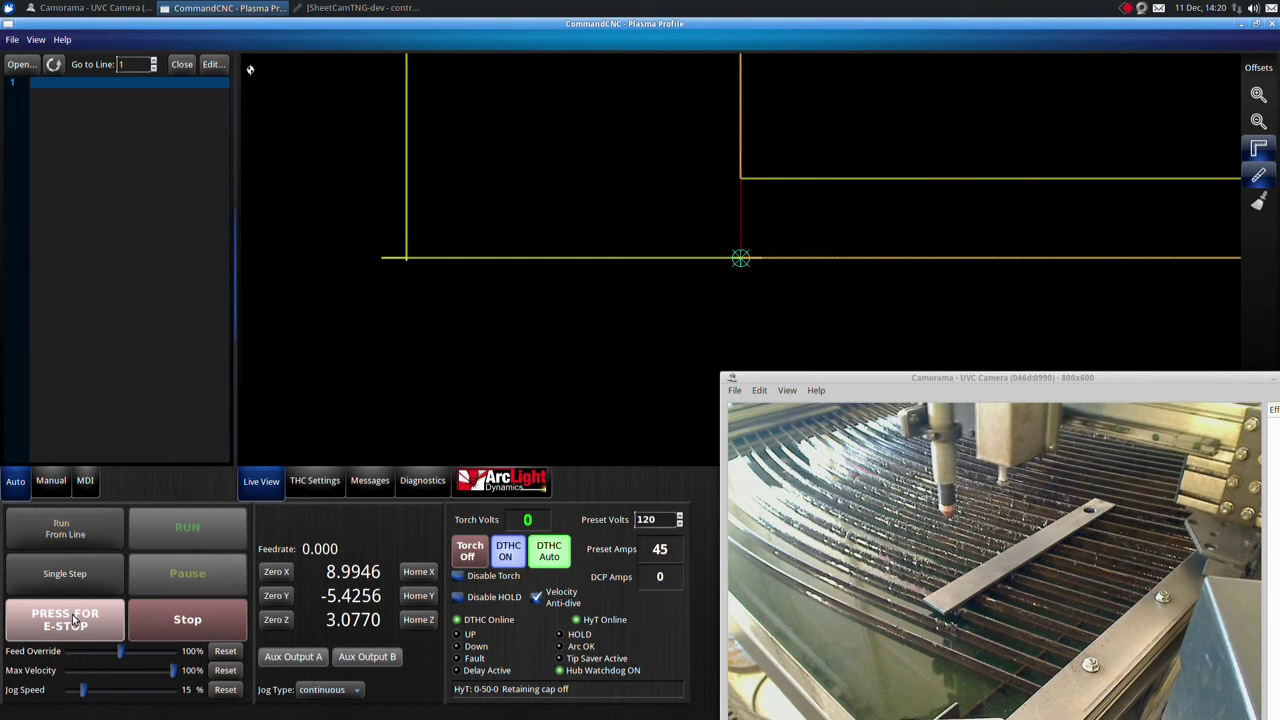
pyautogui.press('Down')
pyautogui.press('Down')
pyautogui.press('Left')
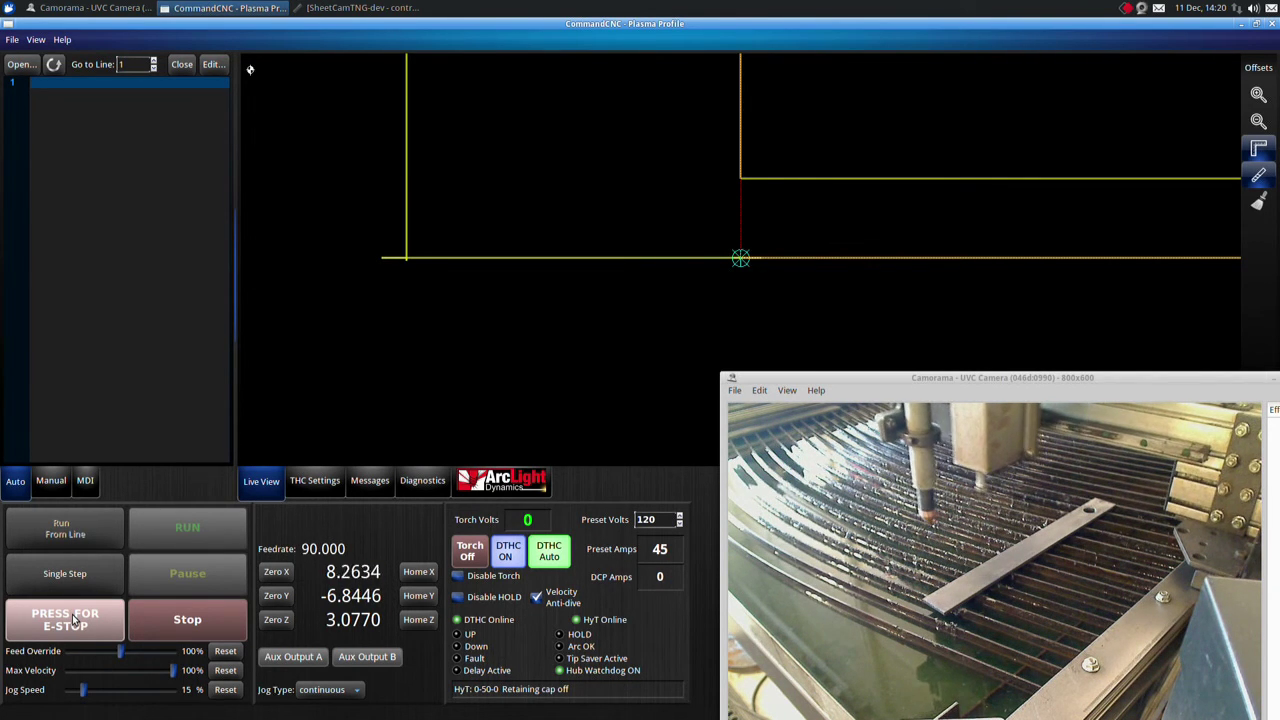
pyautogui.press('Right')
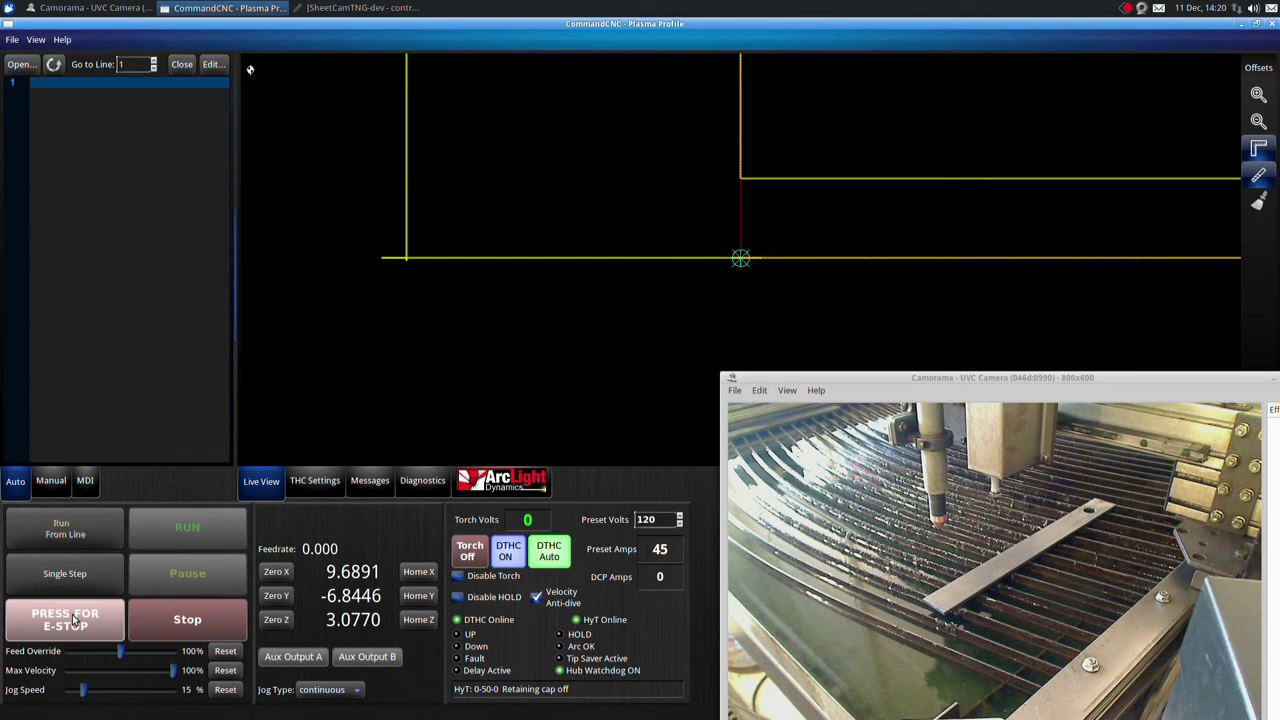
# Jog the torch down toward the strip, ending near Z 3.63
pyautogui.press('pageup')
pyautogui.press('pagedown')
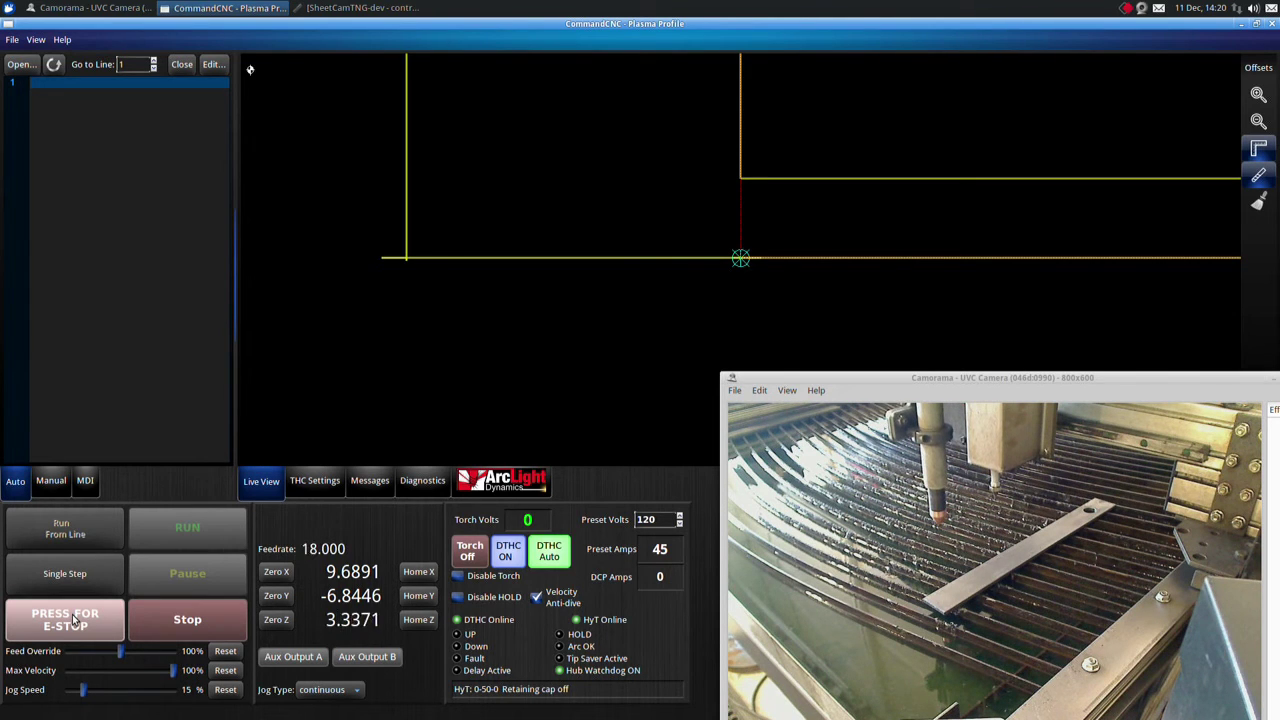
pyautogui.press('pagedown')
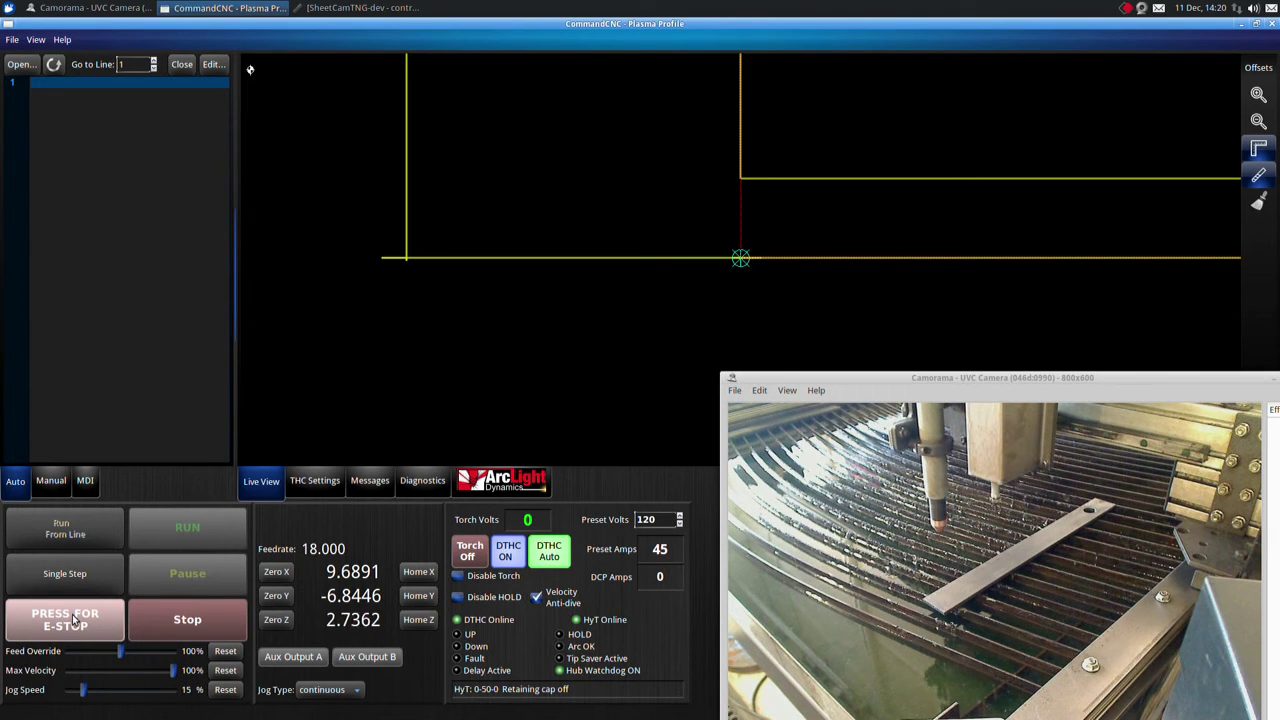
pyautogui.press('pagedown')
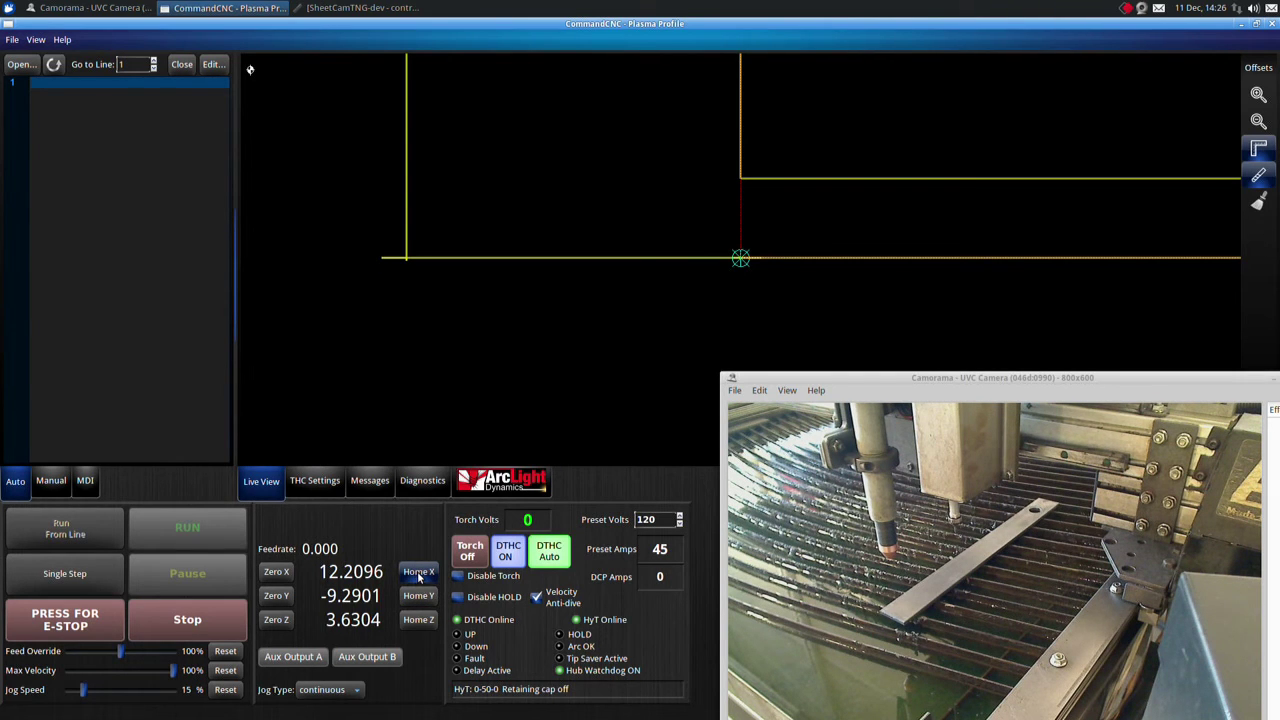
# Home X and Y, then jog the torch back over the strip and lower it until the probe trips
pyautogui.click(418, 573)
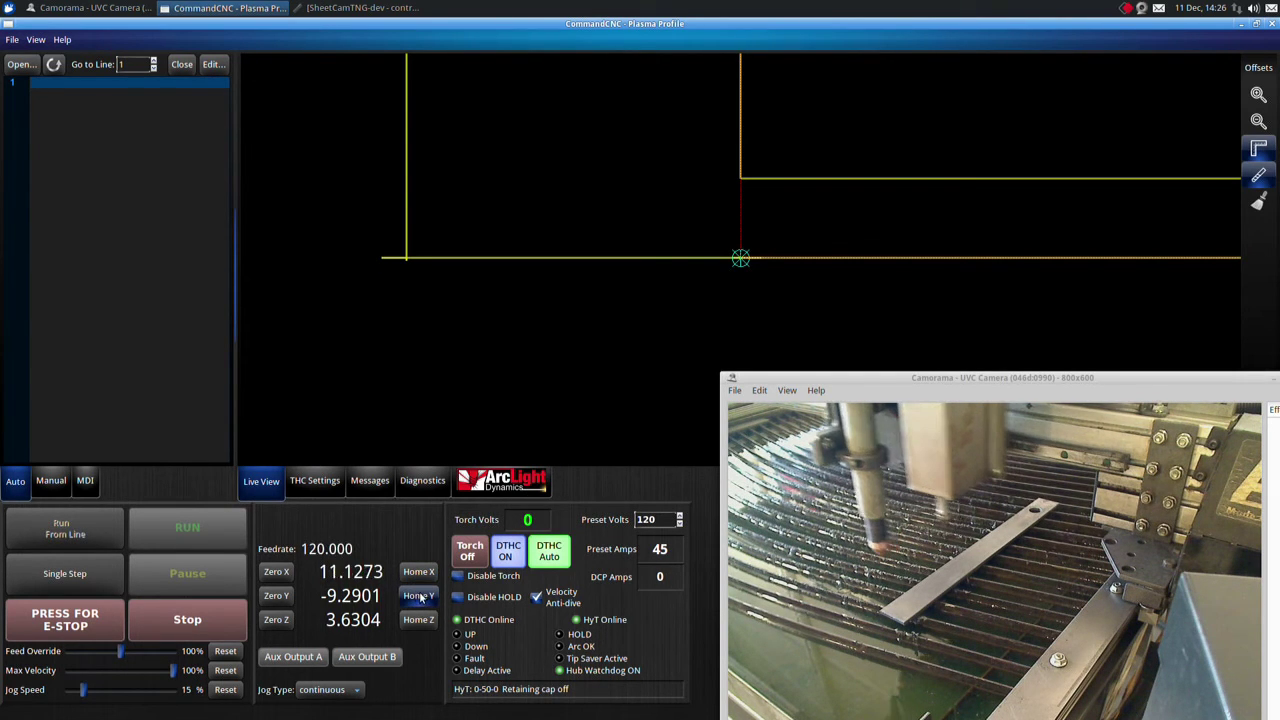
pyautogui.click(420, 596)
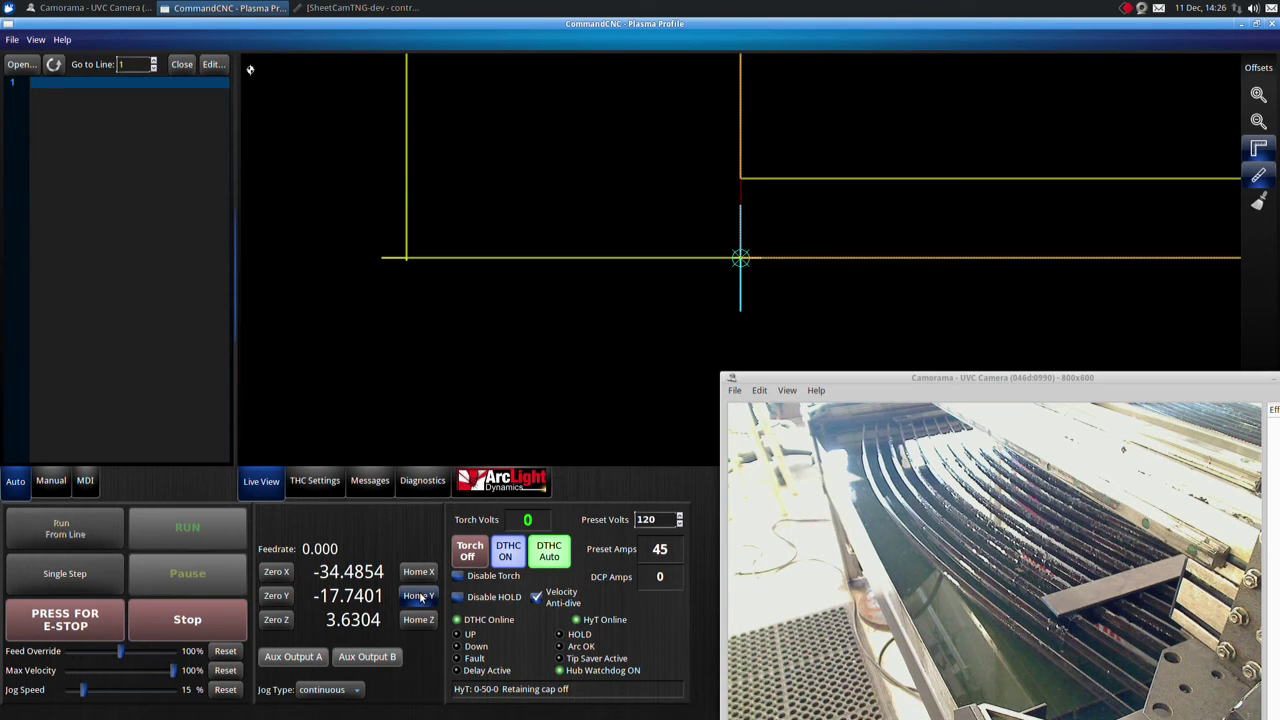
pyautogui.press('Right')
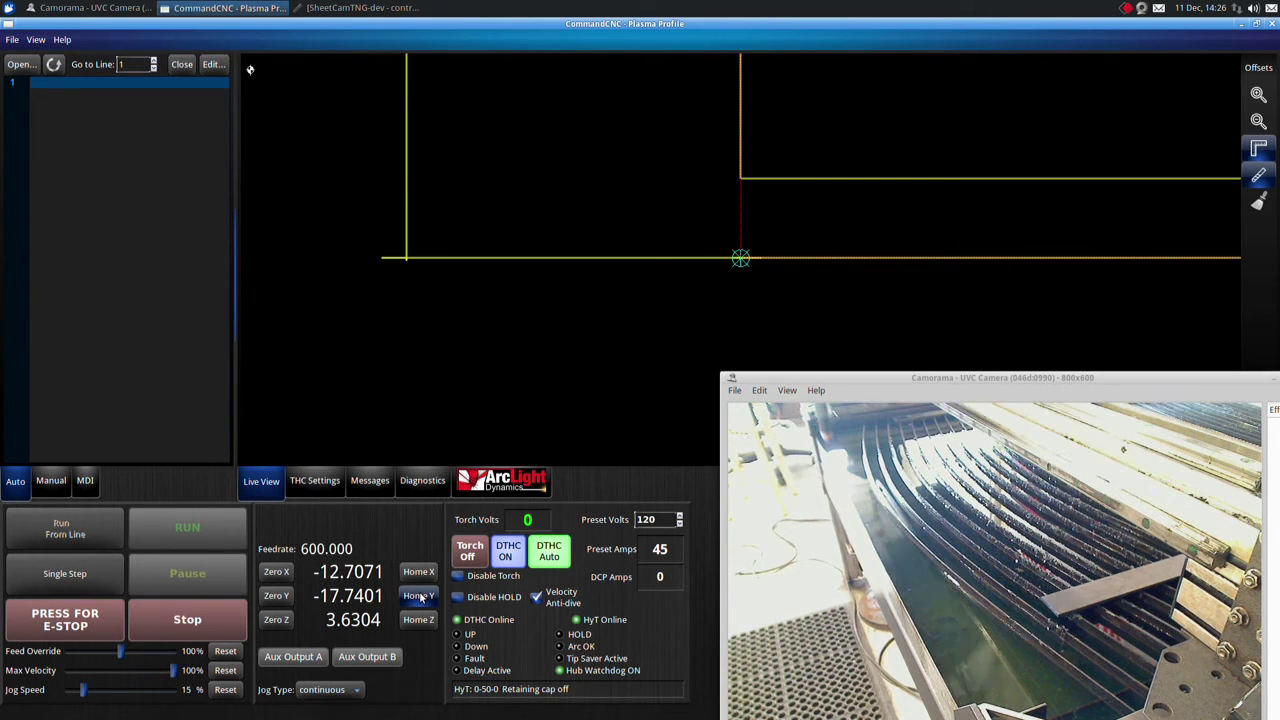
pyautogui.press('Up')
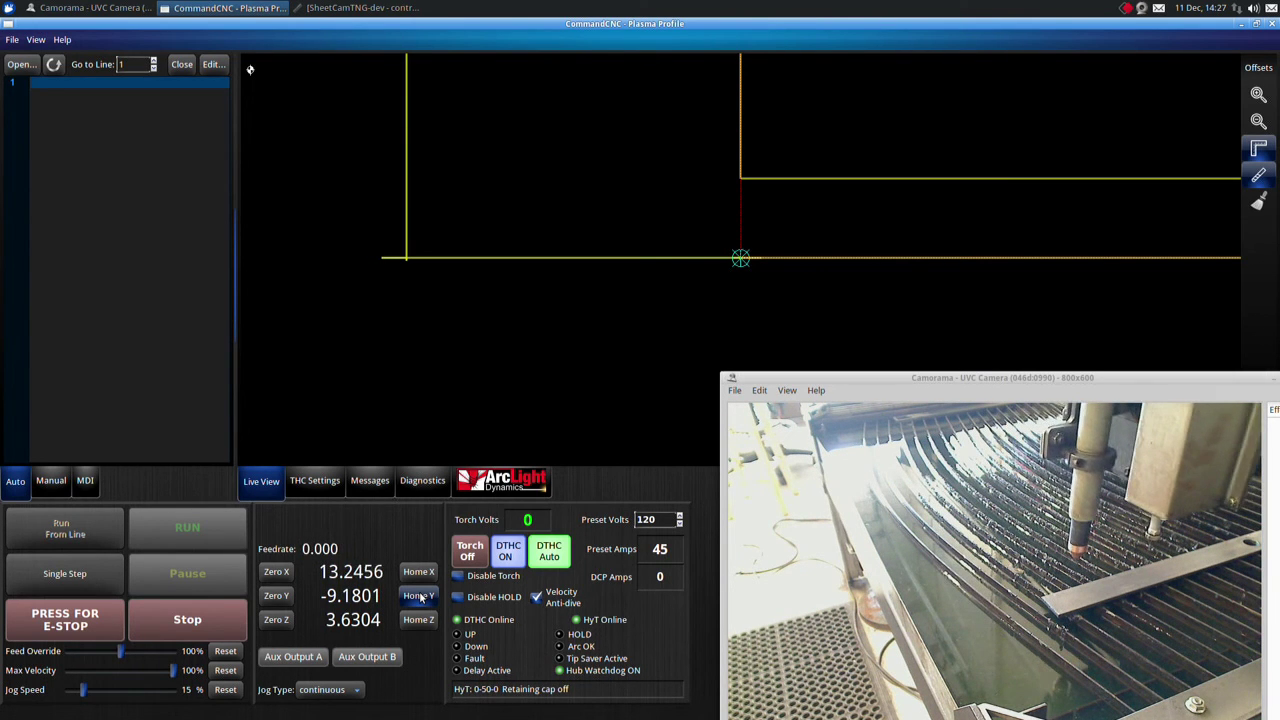
pyautogui.press('pagedown')
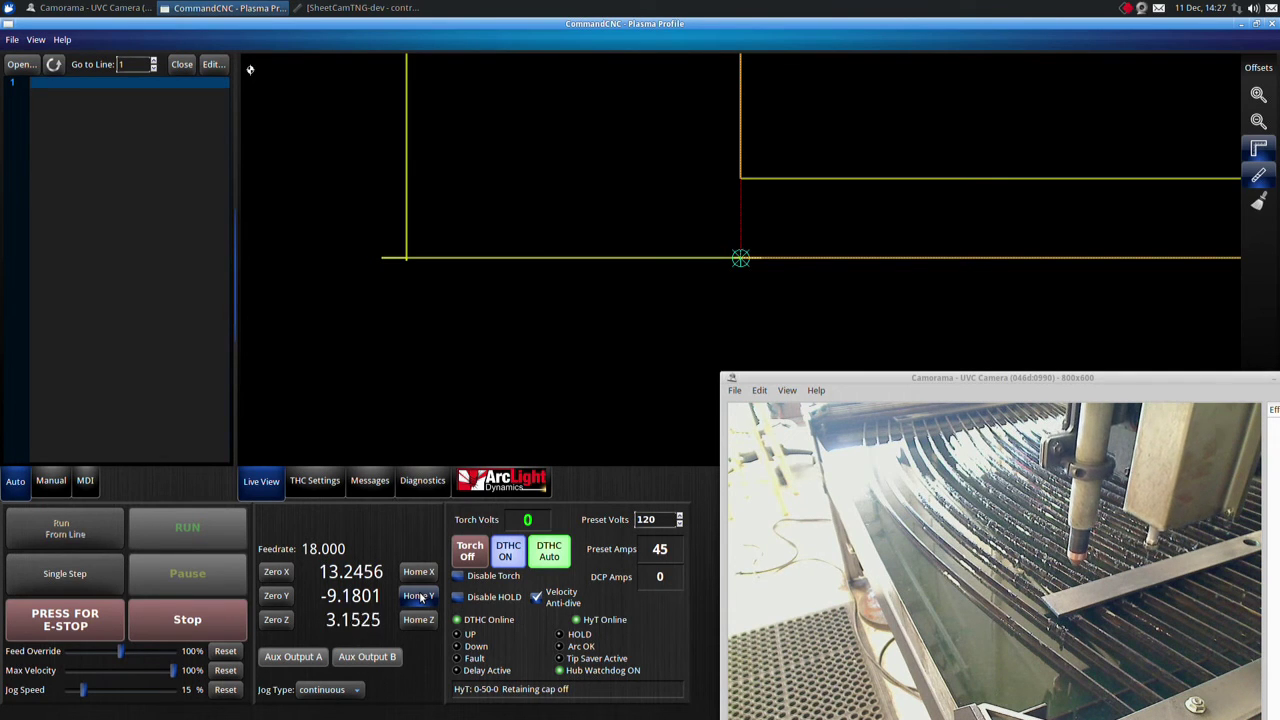
pyautogui.press('Left')
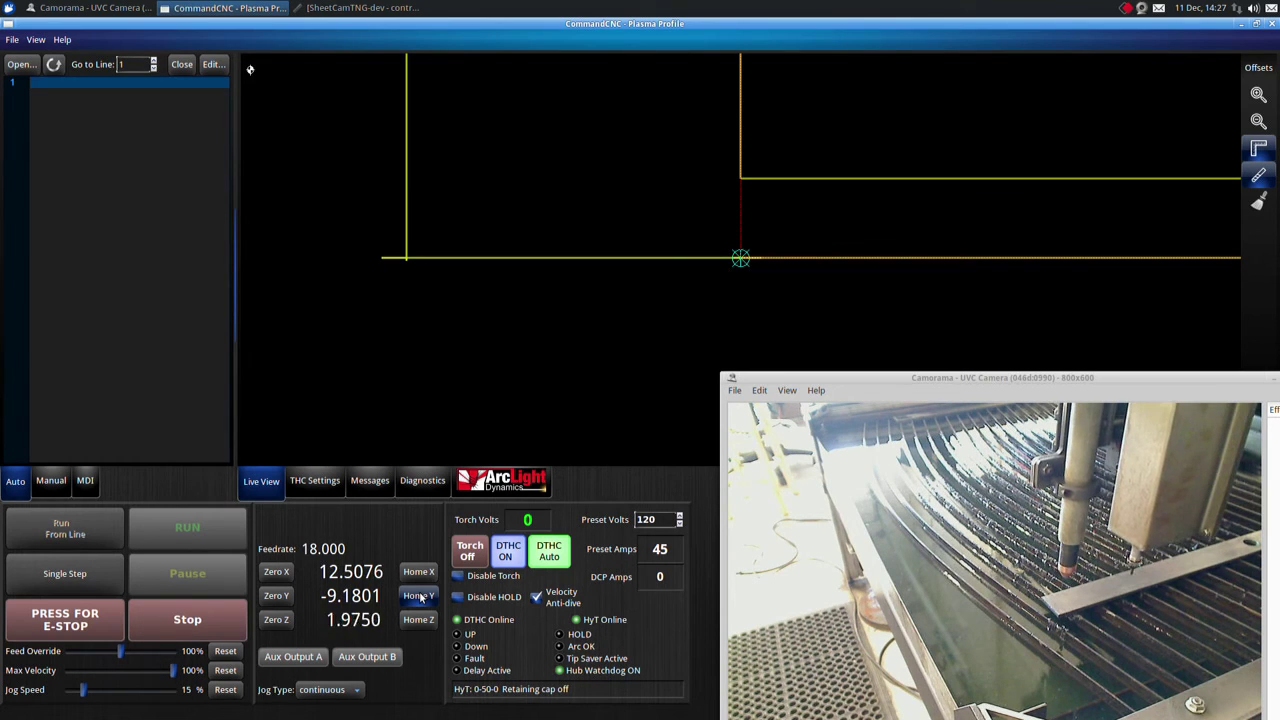
pyautogui.click(416, 621)
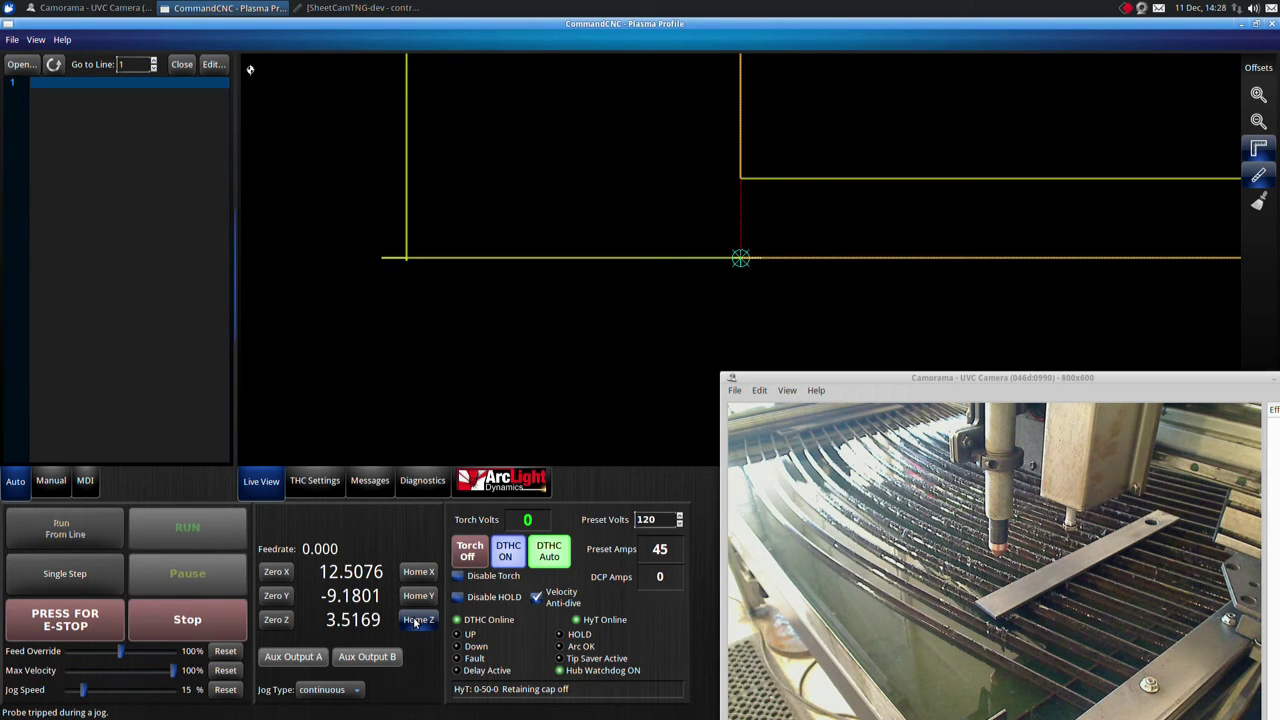
# Touch off the plate with Home Z so the torch height reads 0.0000
pyautogui.click(418, 621)
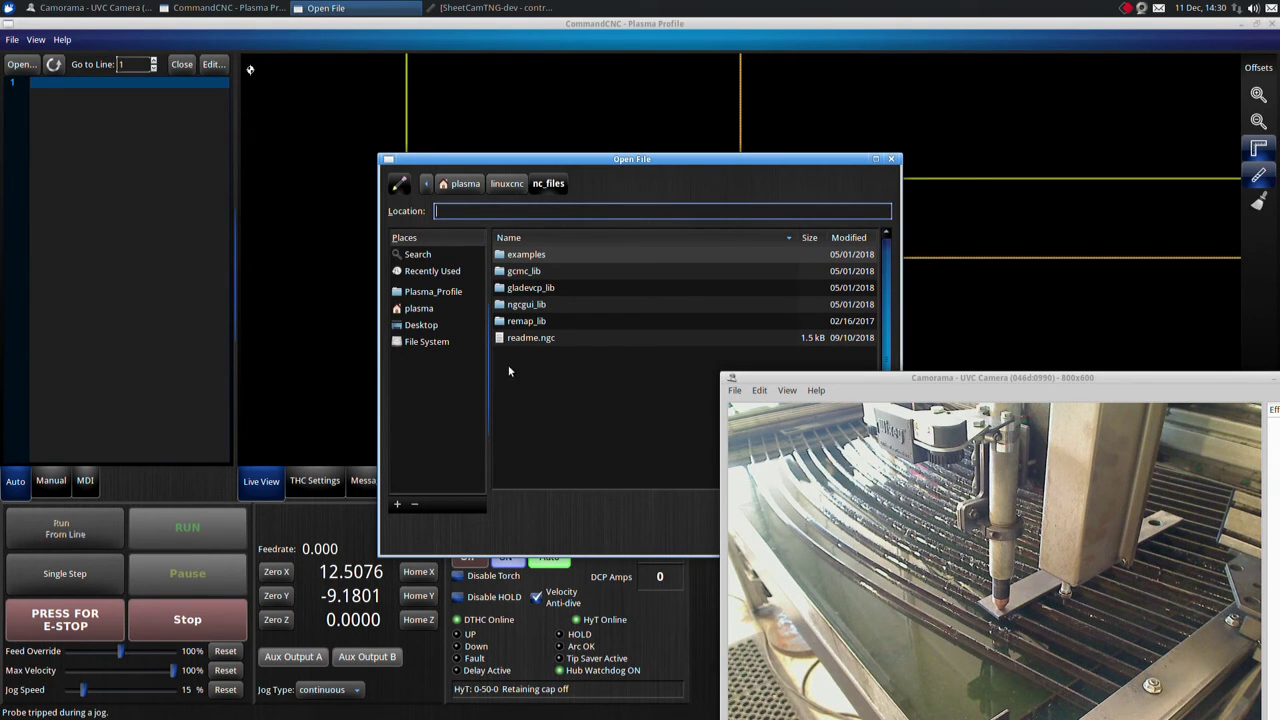
# Load control cabinet pivot tab.NGC from the Desktop folder
pyautogui.click(422, 326)
pyautogui.scroll(-1, 627, 390)
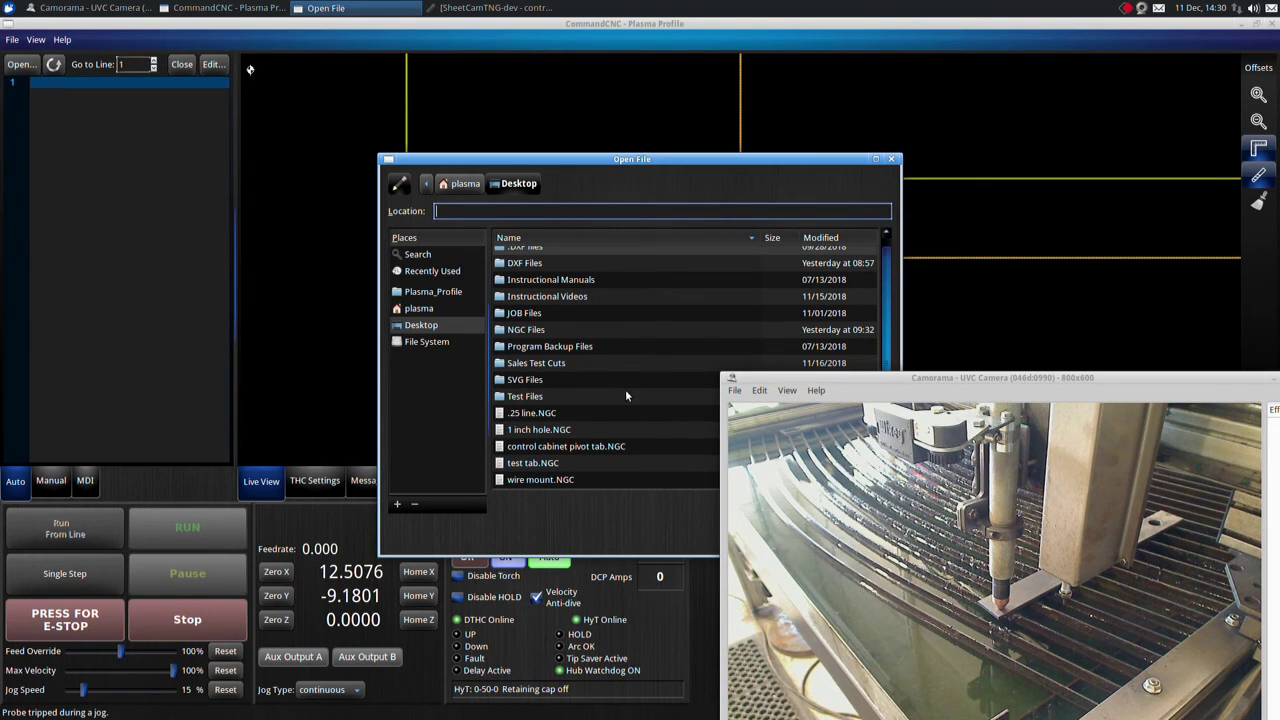
pyautogui.click(563, 448)
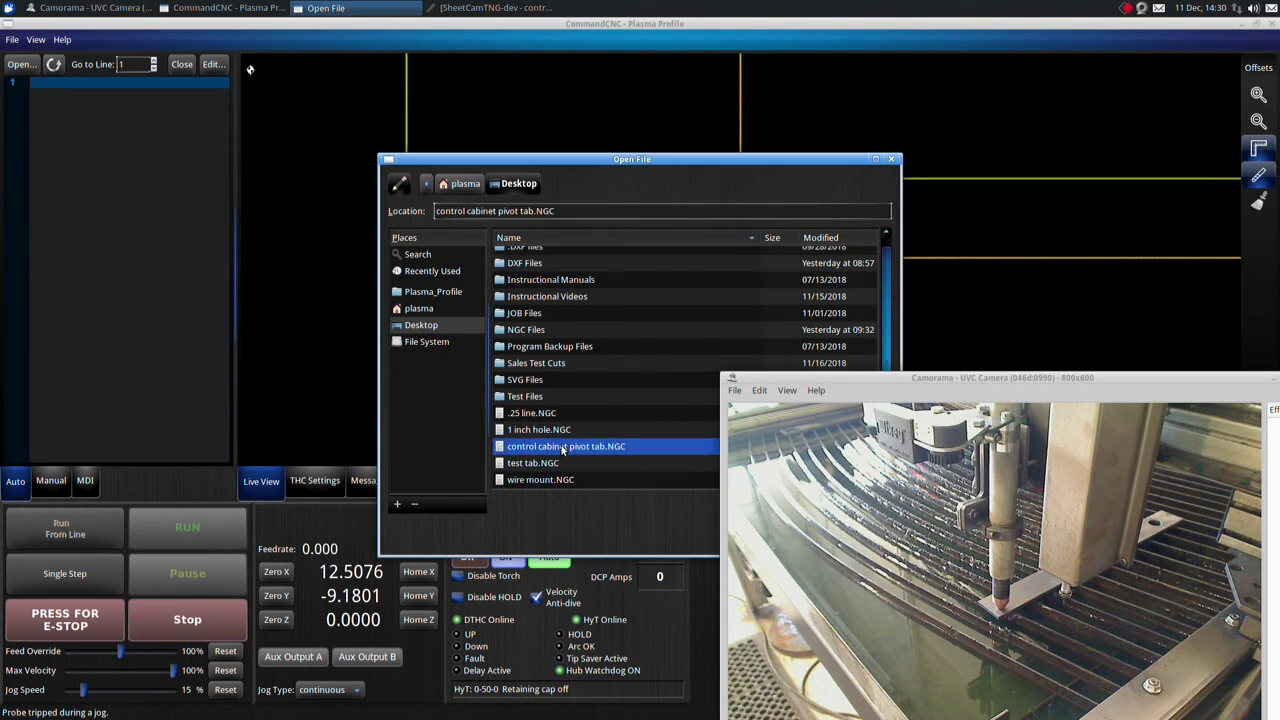
pyautogui.doubleClick(563, 448)
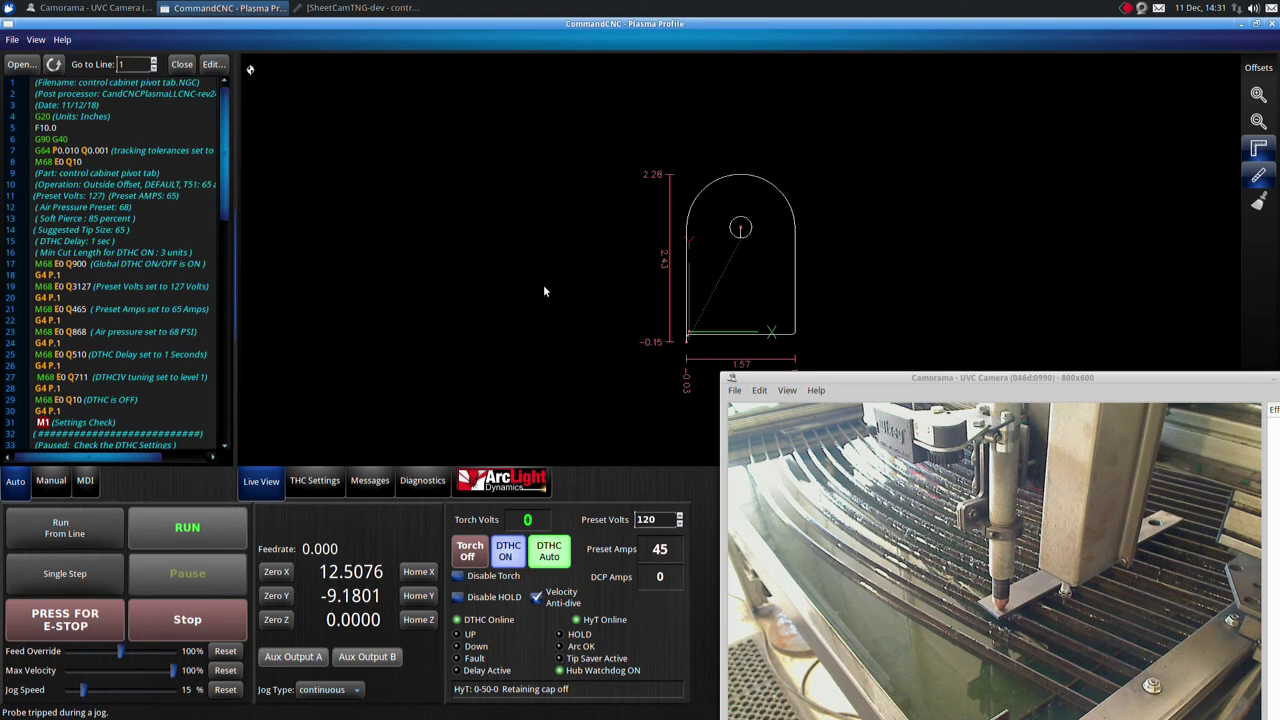
# Jog the torch to the strip's corner and zero X, Y and Z there as the work origin
pyautogui.press('Left')
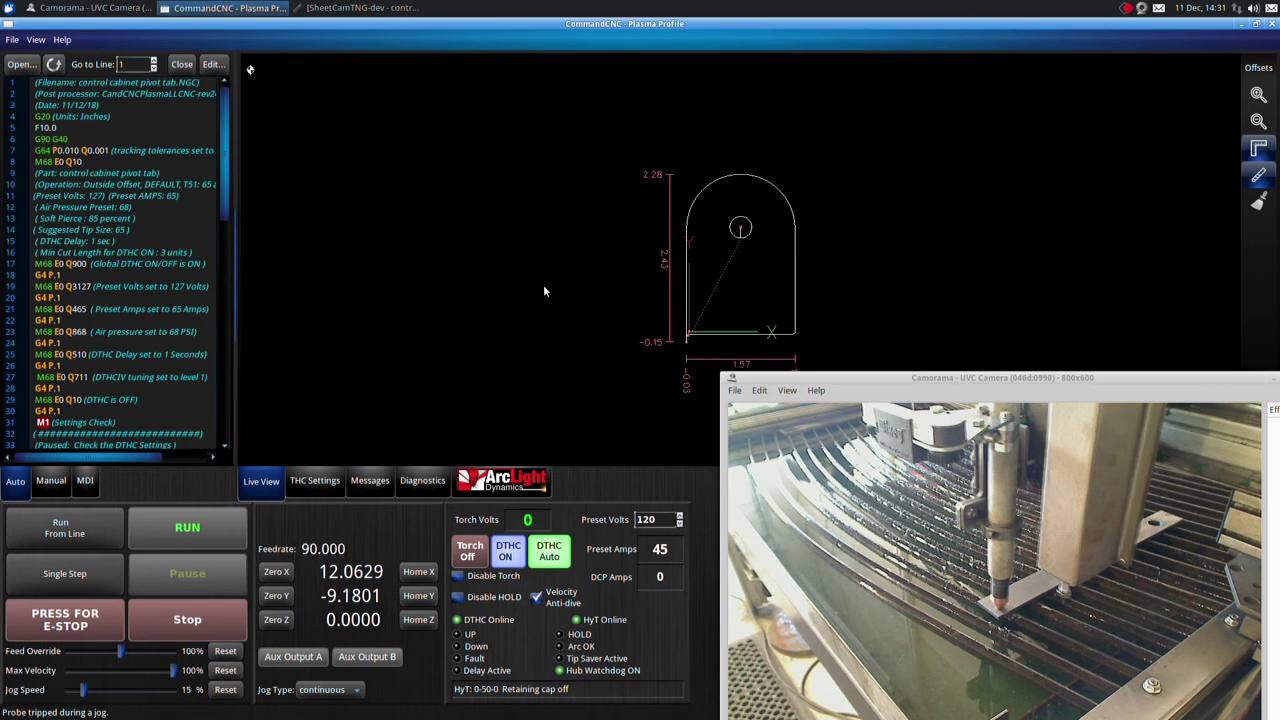
pyautogui.press('Down')
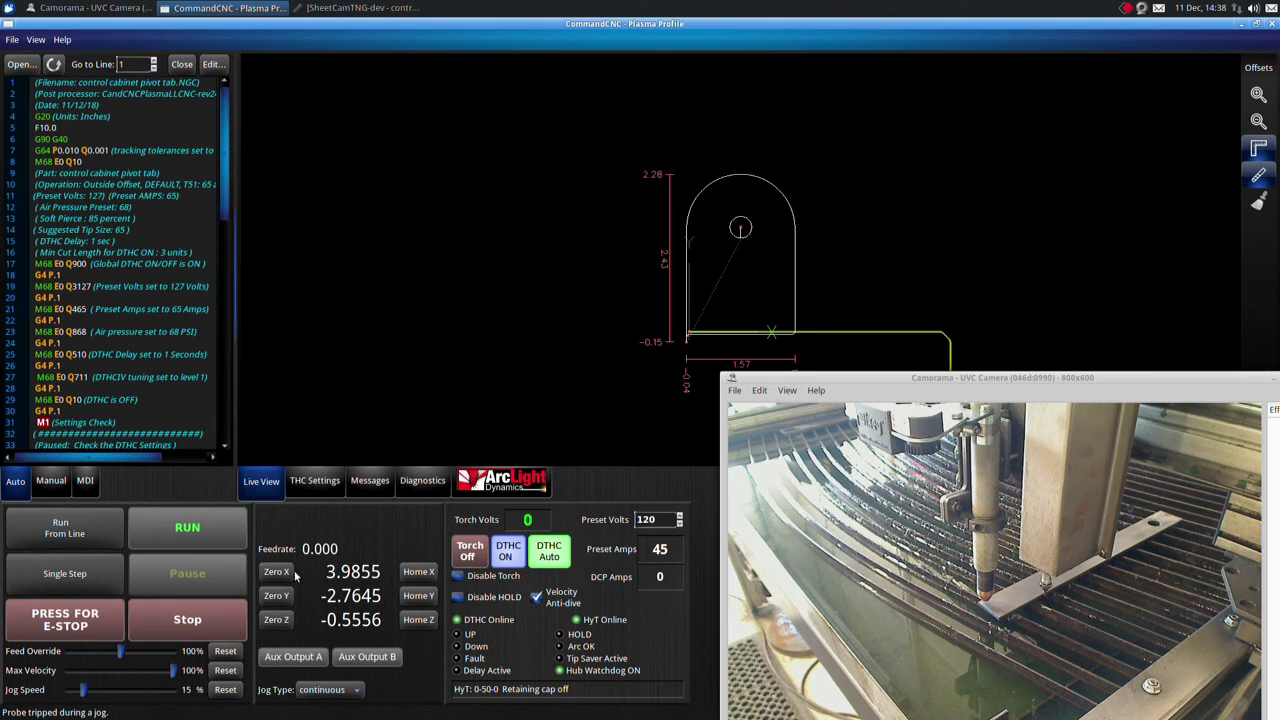
pyautogui.click(280, 572)
pyautogui.click(276, 595)
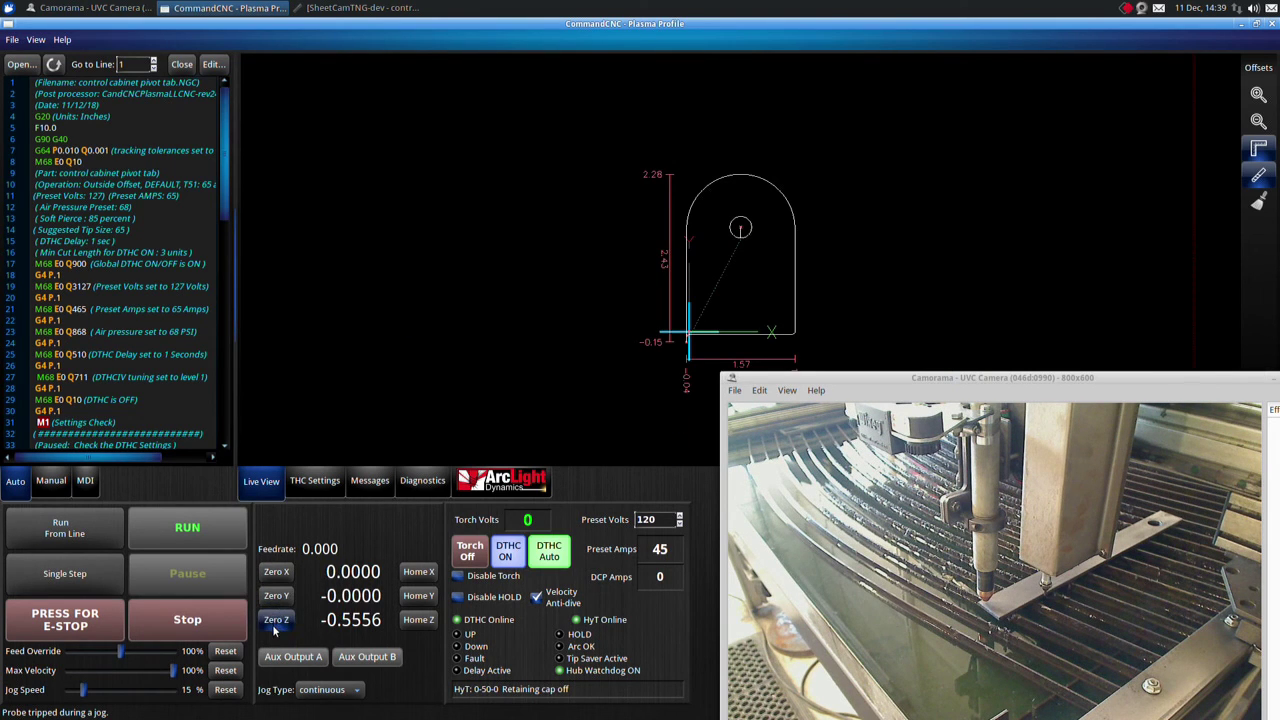
pyautogui.click(276, 621)
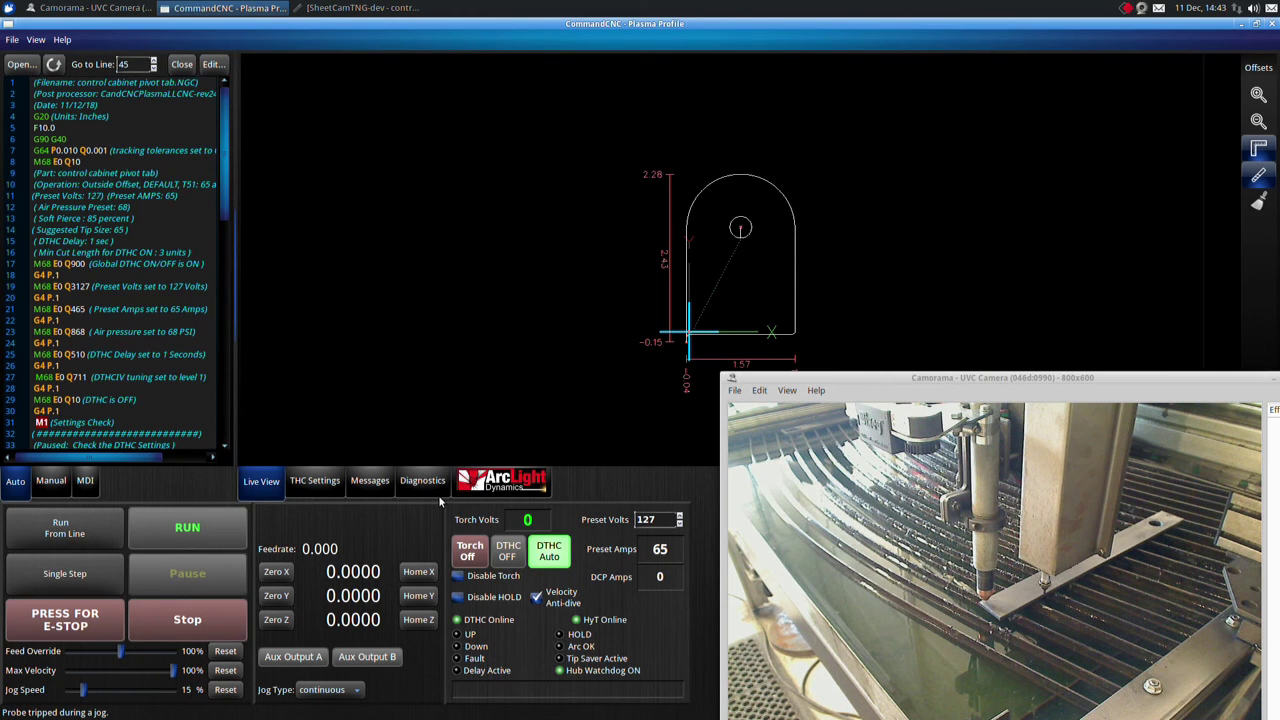
# Run the pivot tab program and resume at the M1 pause to cut the holes and outline
pyautogui.click(205, 525)
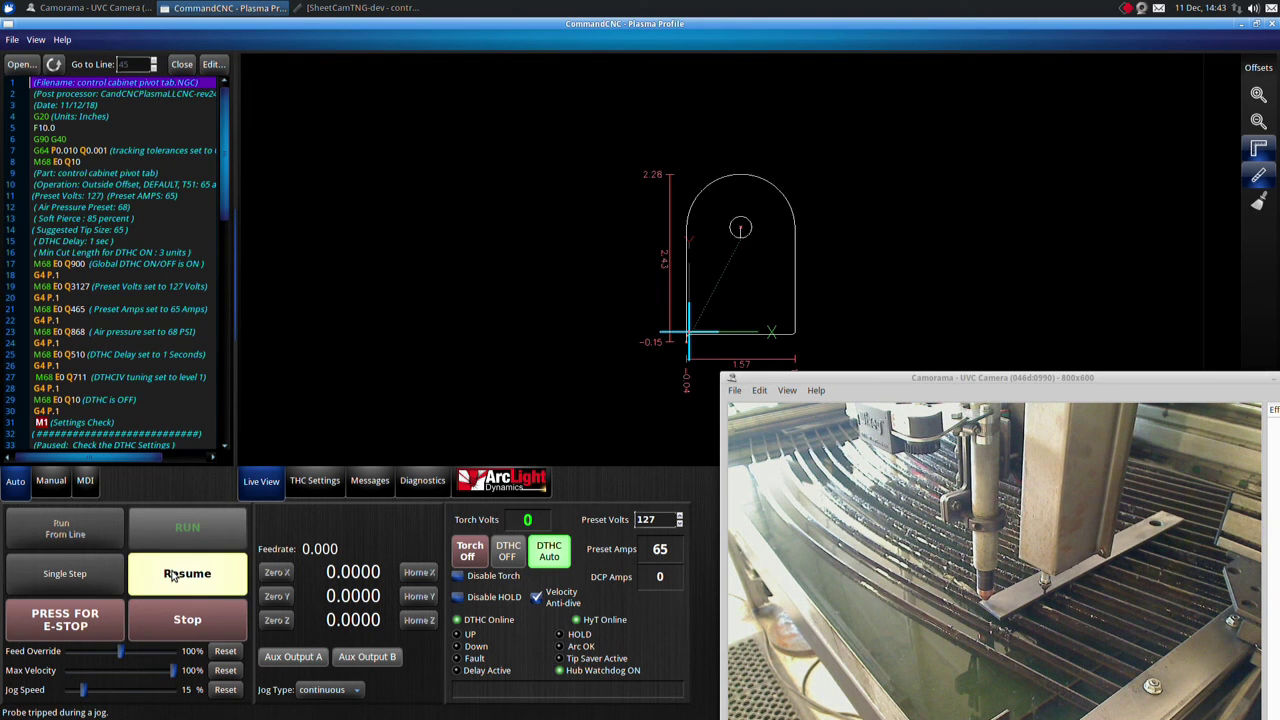
pyautogui.click(172, 575)
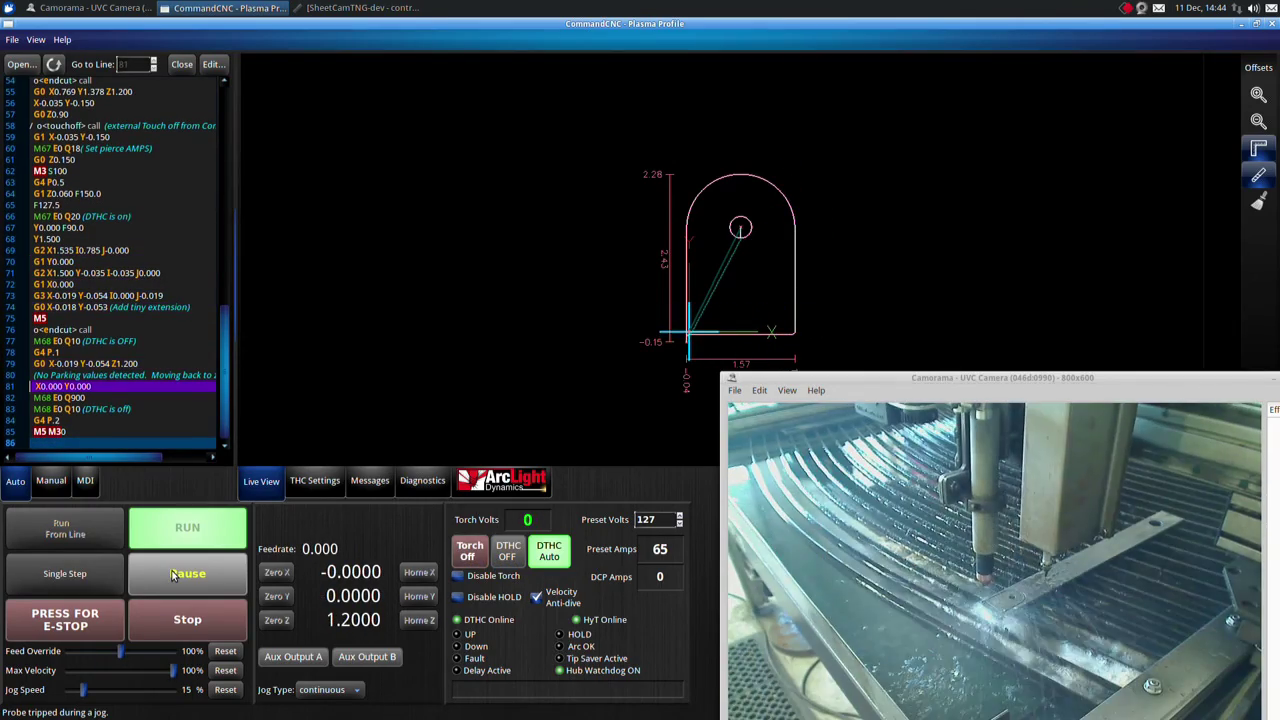
# Jog the torch clear of the finished tab to X 0.3780, Y 3.1860
pyautogui.press('Up')
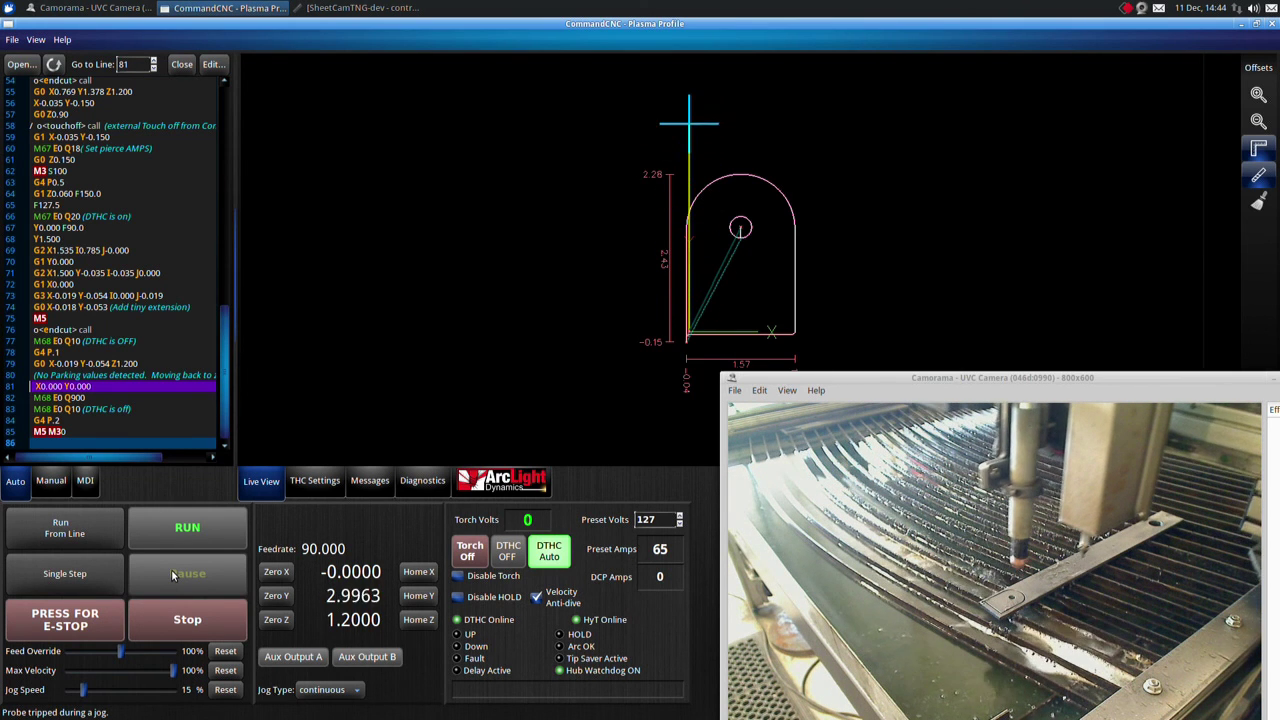
pyautogui.press('Right')
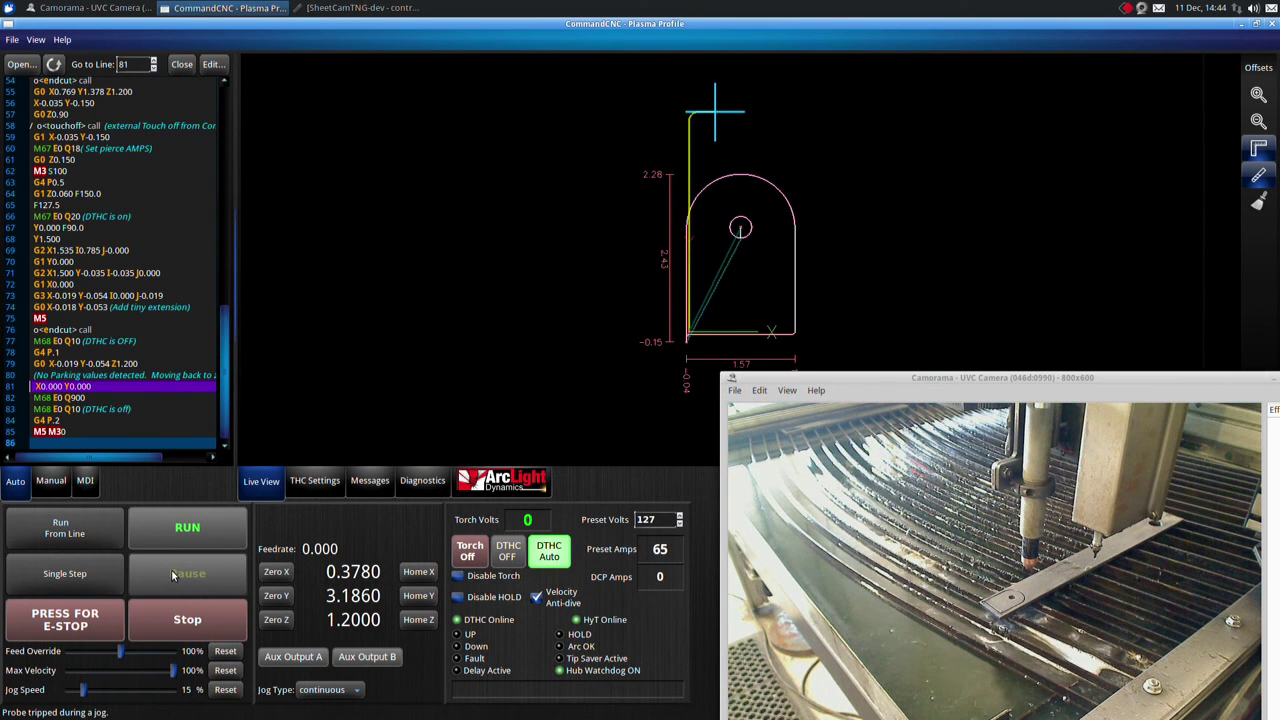